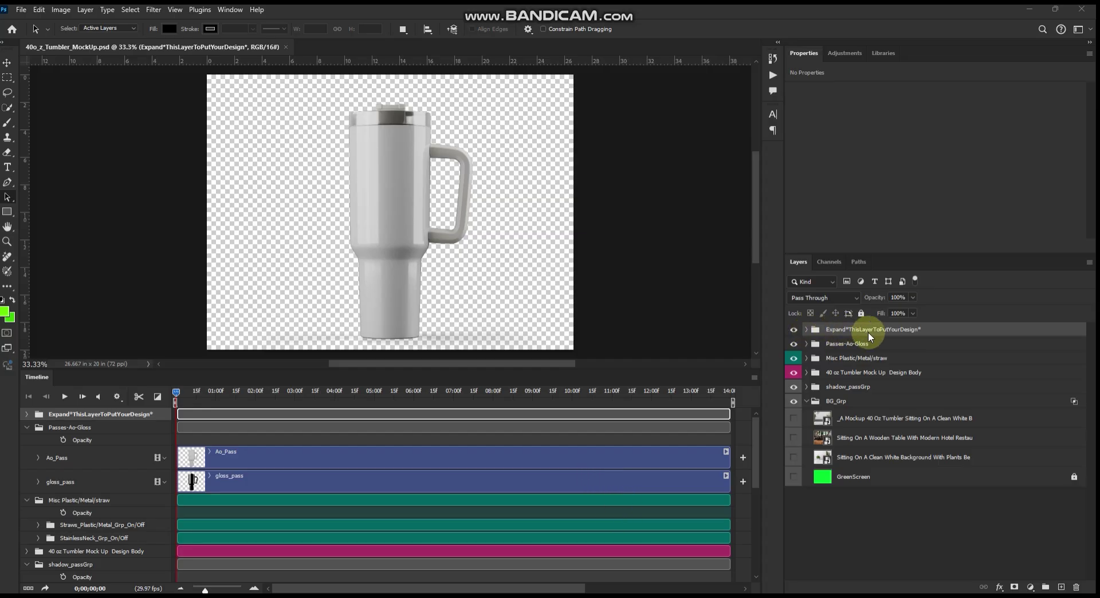
Expand the design group and open the TopDesign smart object, then its nested ClickToProceed smart object.
left_click(805, 329)
left_click(823, 347)
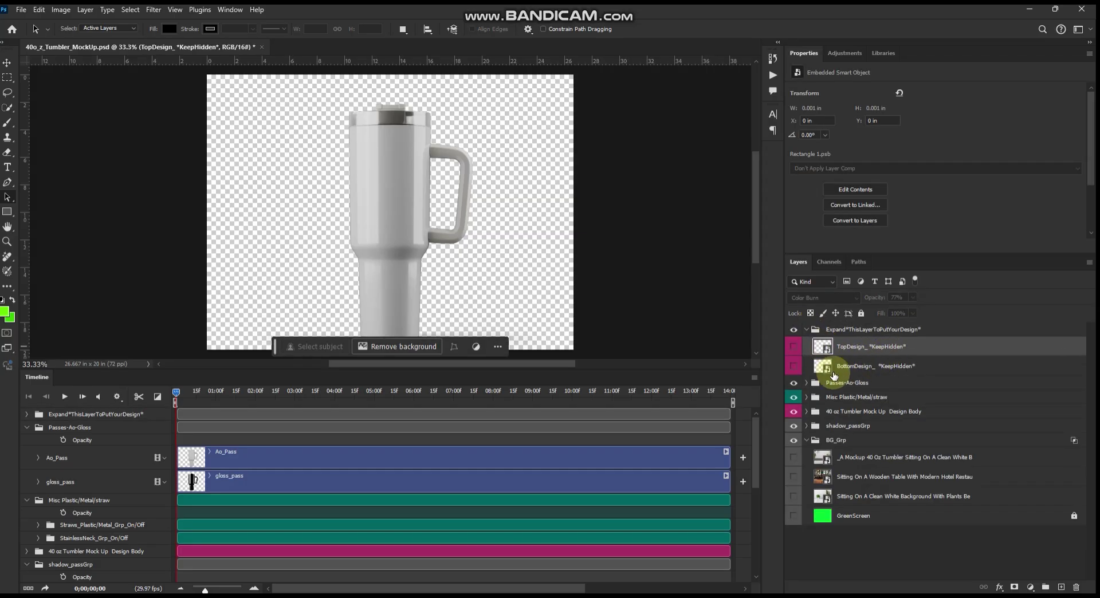
left_click(894, 366)
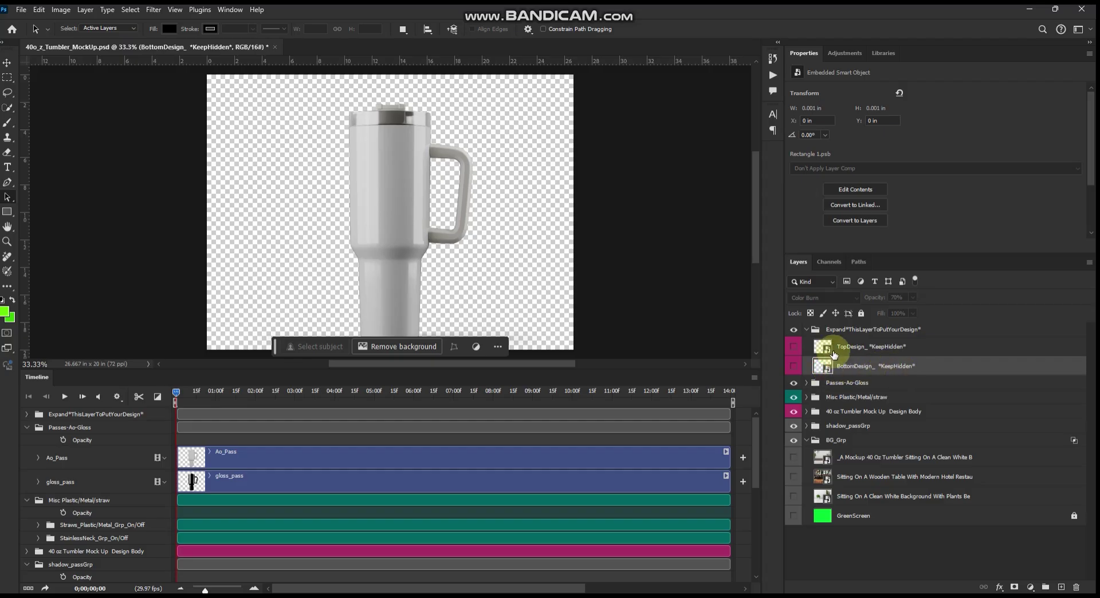
left_click(823, 346)
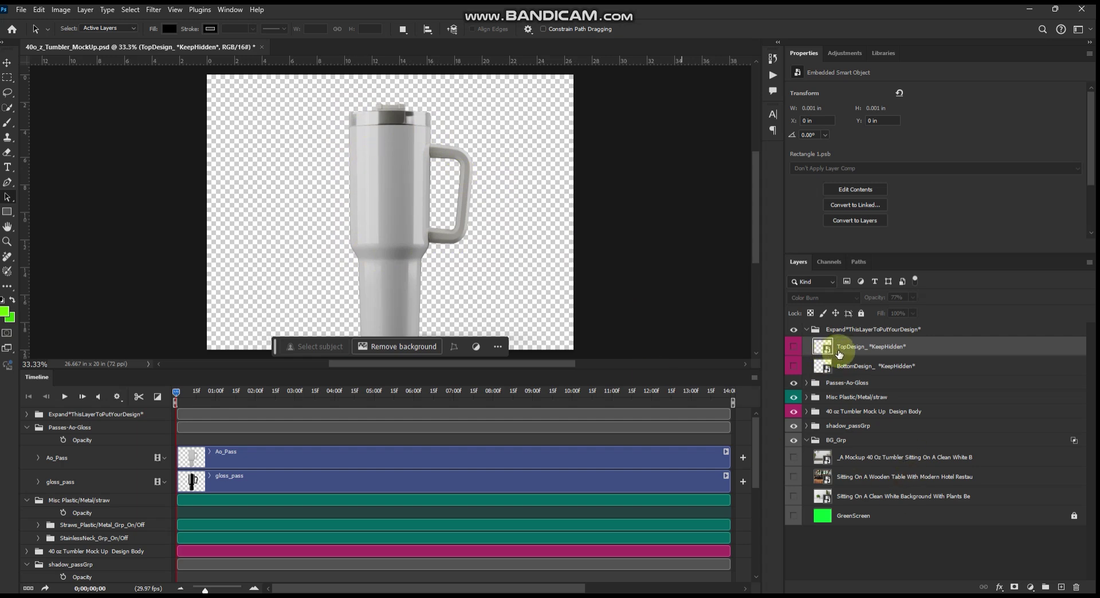
double_click(823, 348)
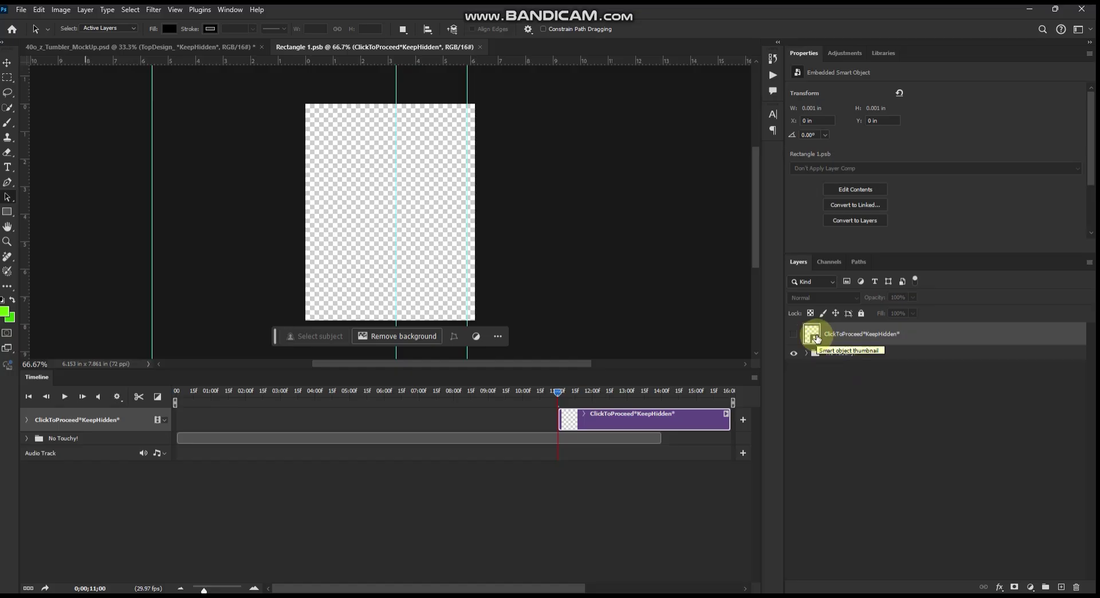
double_click(816, 338)
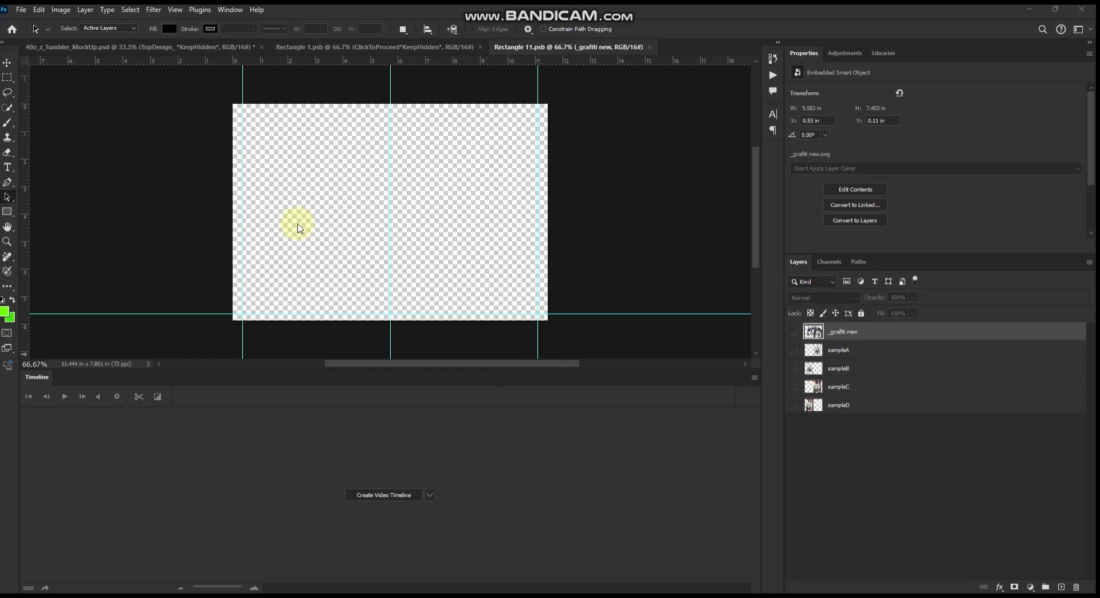
left_click(21, 9)
left_click(43, 229)
left_click(211, 35)
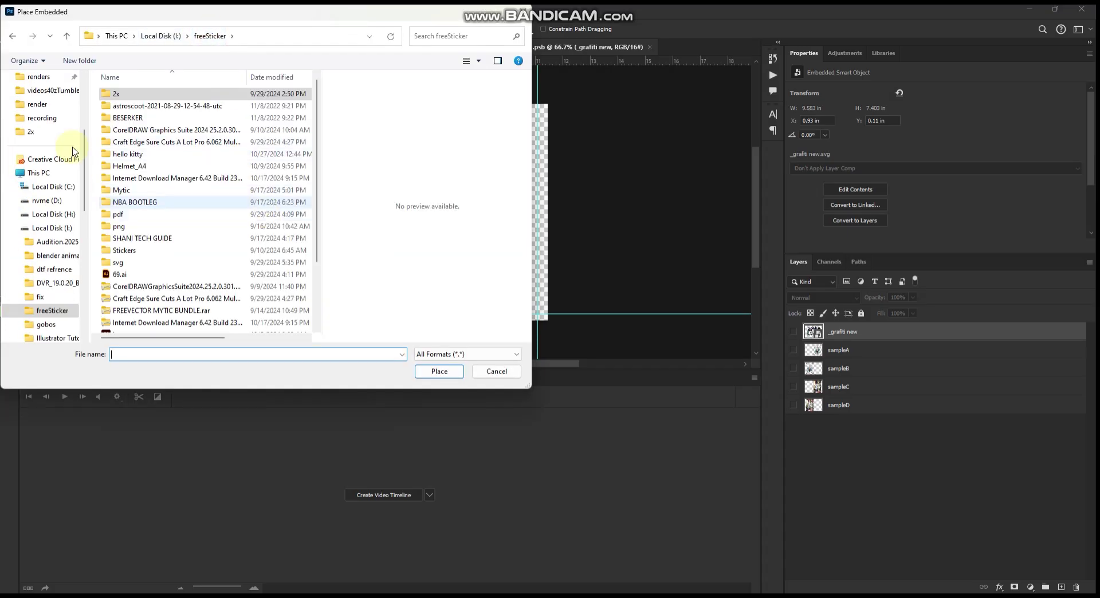
double_click(112, 96)
left_click(204, 118)
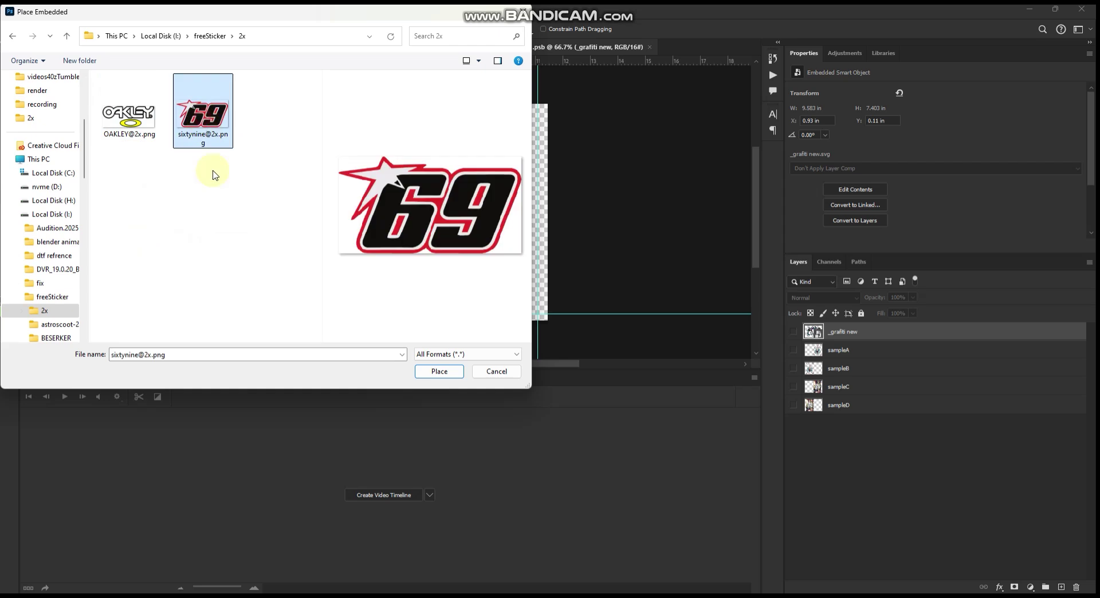
left_click(440, 372)
Scale the 69 logo to about 10.9 by 6.8 in, spanning the outer vertical guides and resting on the lower guide.
left_click_drag(486, 211, 536, 211)
left_click_drag(414, 263, 390, 313)
left_click_drag(447, 262, 448, 237)
left_click_drag(389, 289, 390, 313)
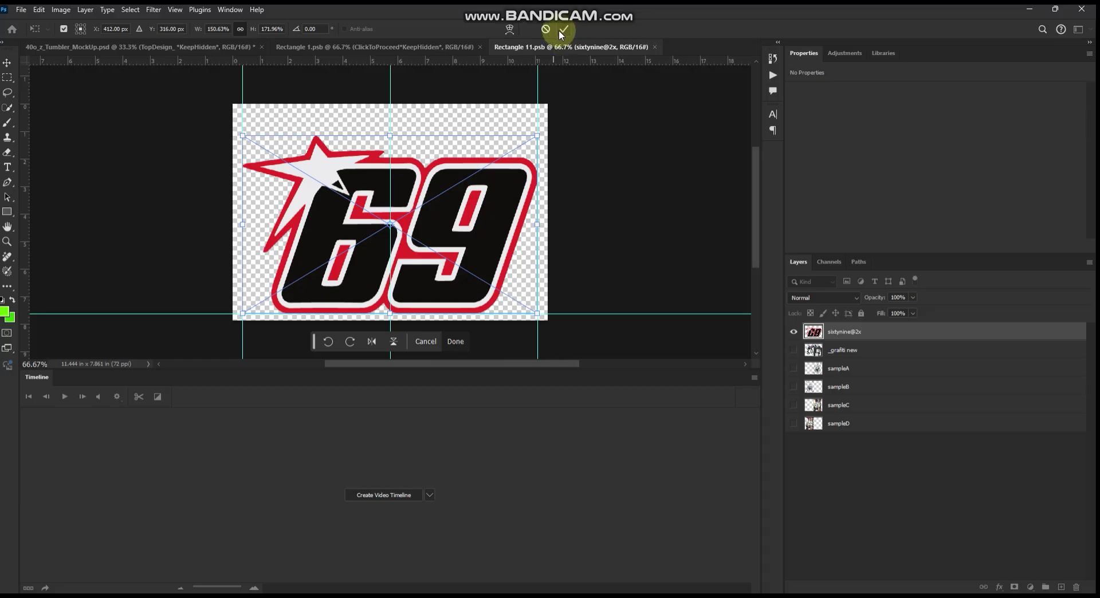
left_click(456, 342)
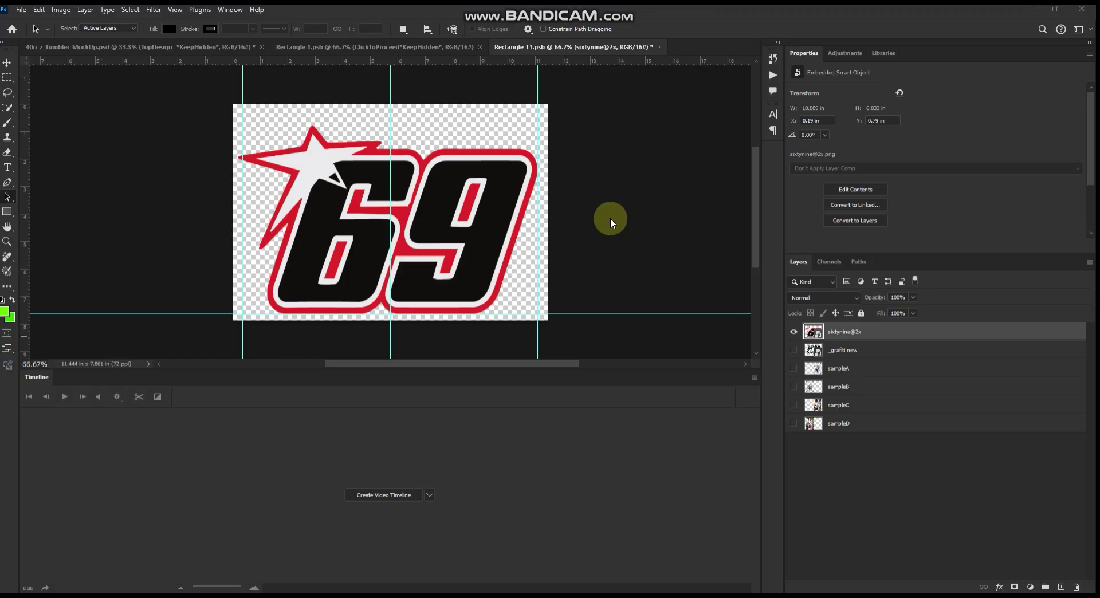
Save and close the logo document and its parent smart object to update the tumbler's top design.
left_click(21, 10)
left_click(44, 141)
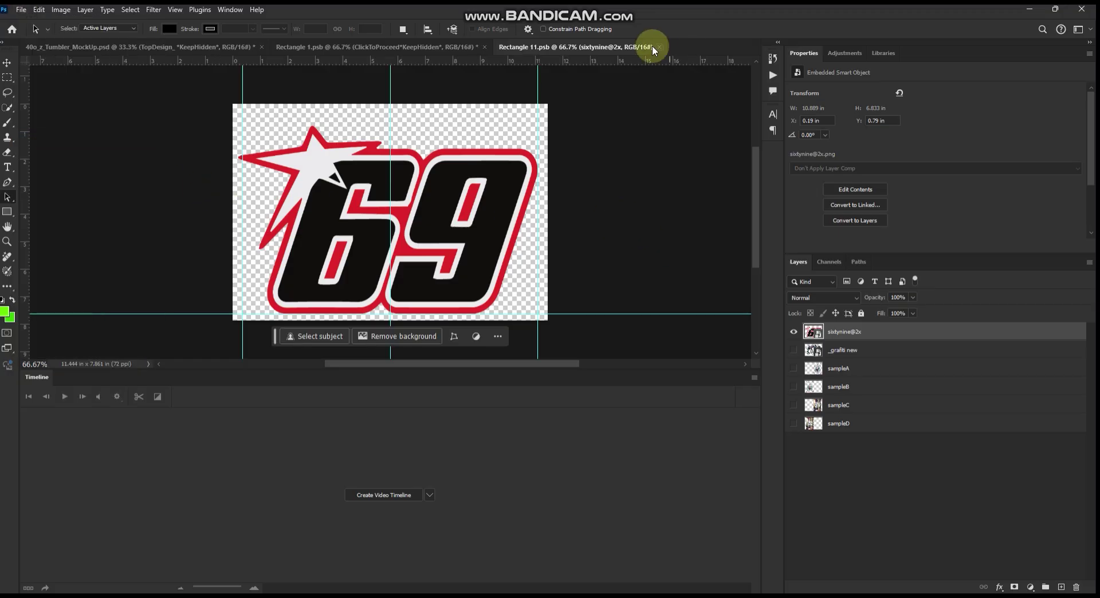
left_click(659, 47)
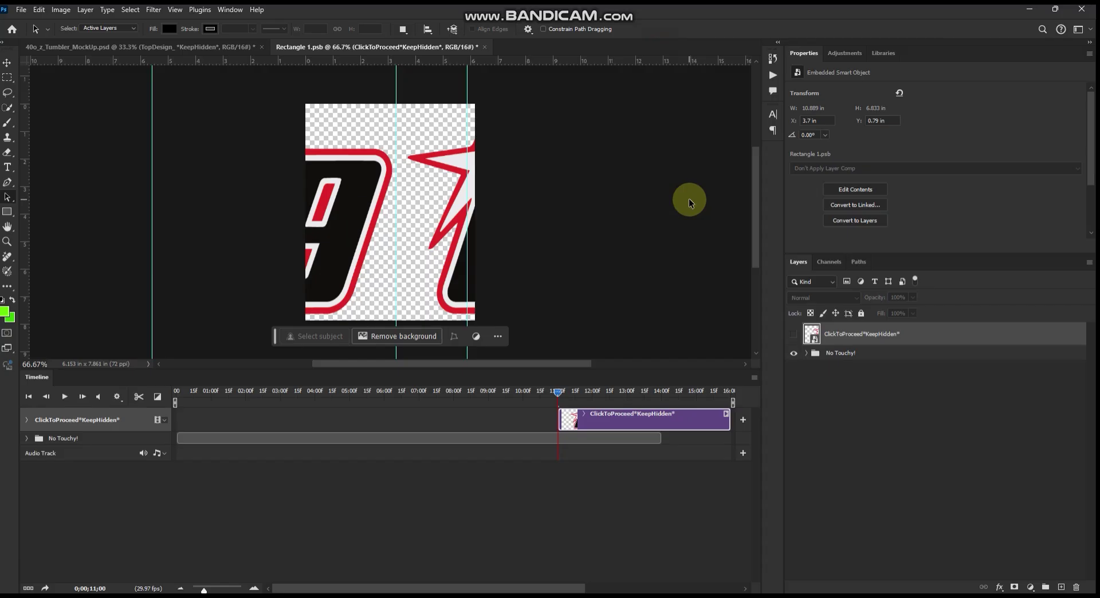
left_click(484, 47)
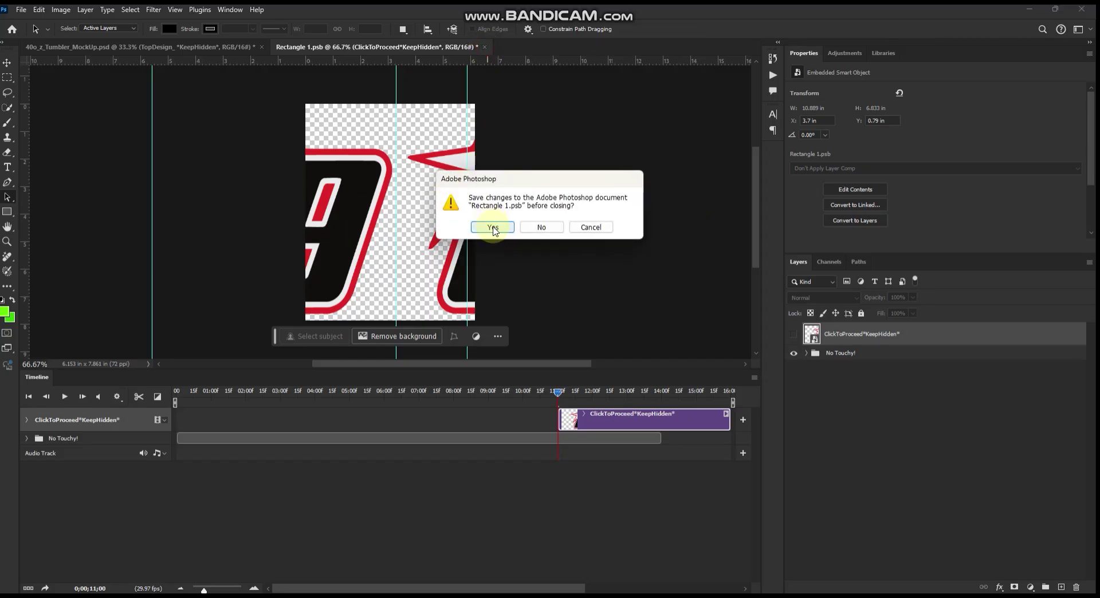
left_click(492, 227)
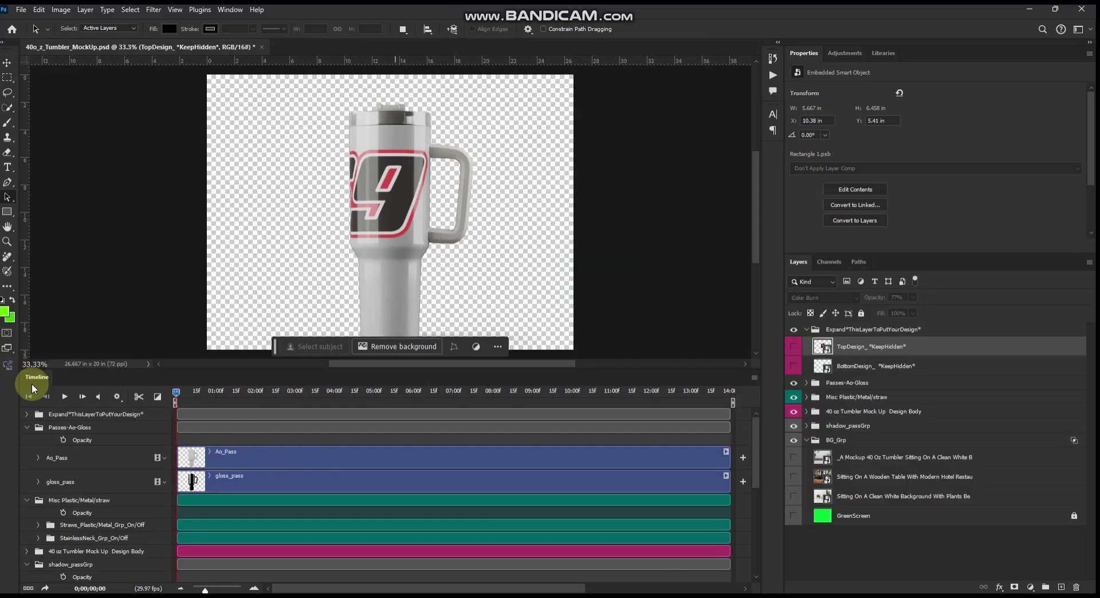
Scrub through the timeline to check how the 69 logo wraps around the rotating tumbler.
left_click(237, 393)
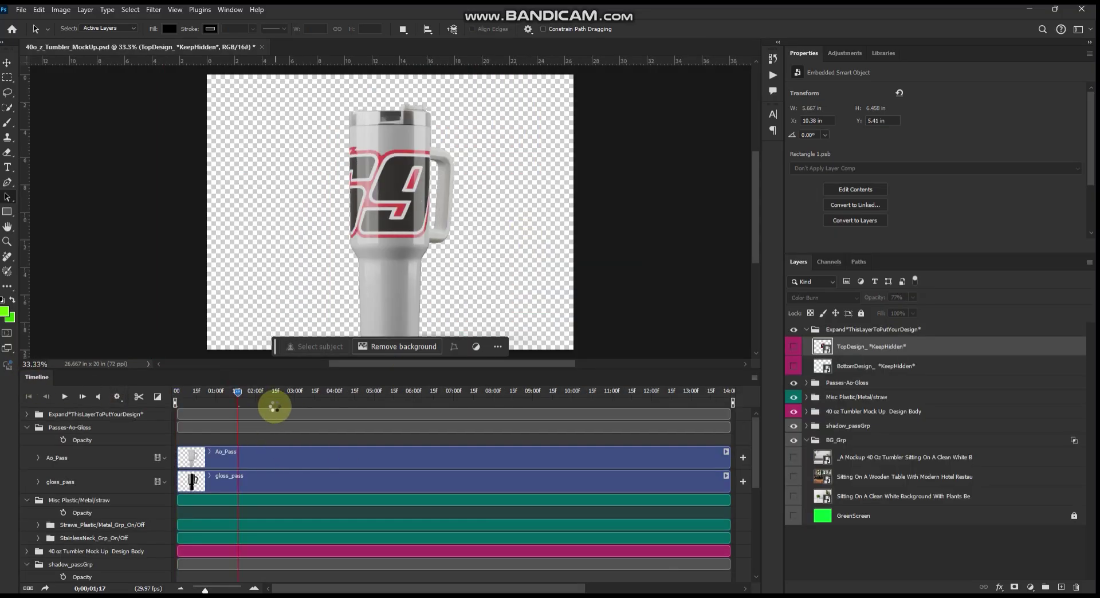
left_click(314, 392)
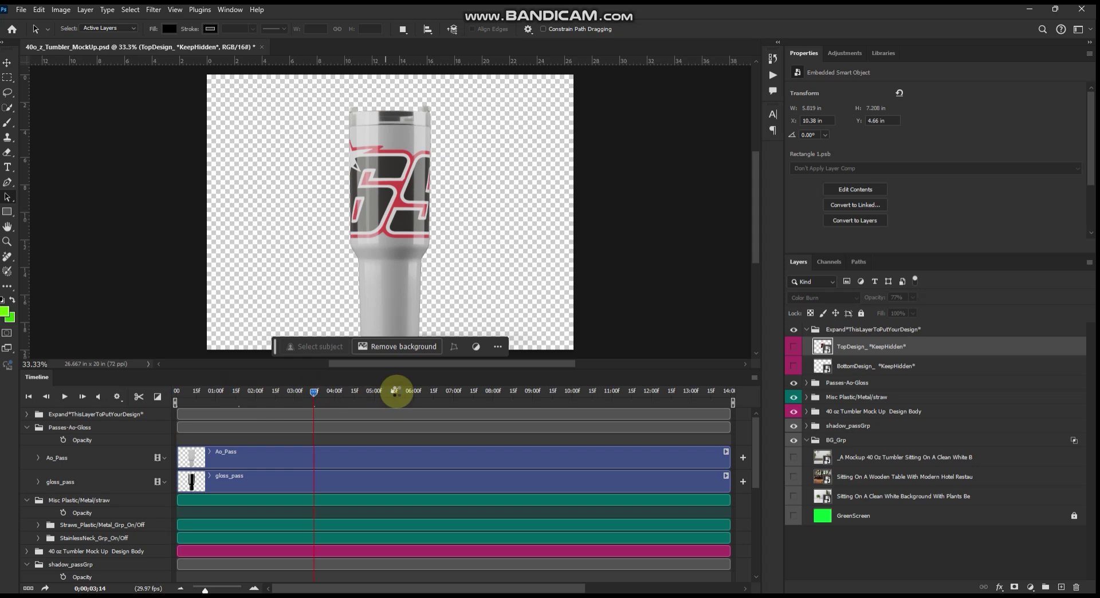
left_click(396, 392)
left_click_drag(480, 395, 603, 397)
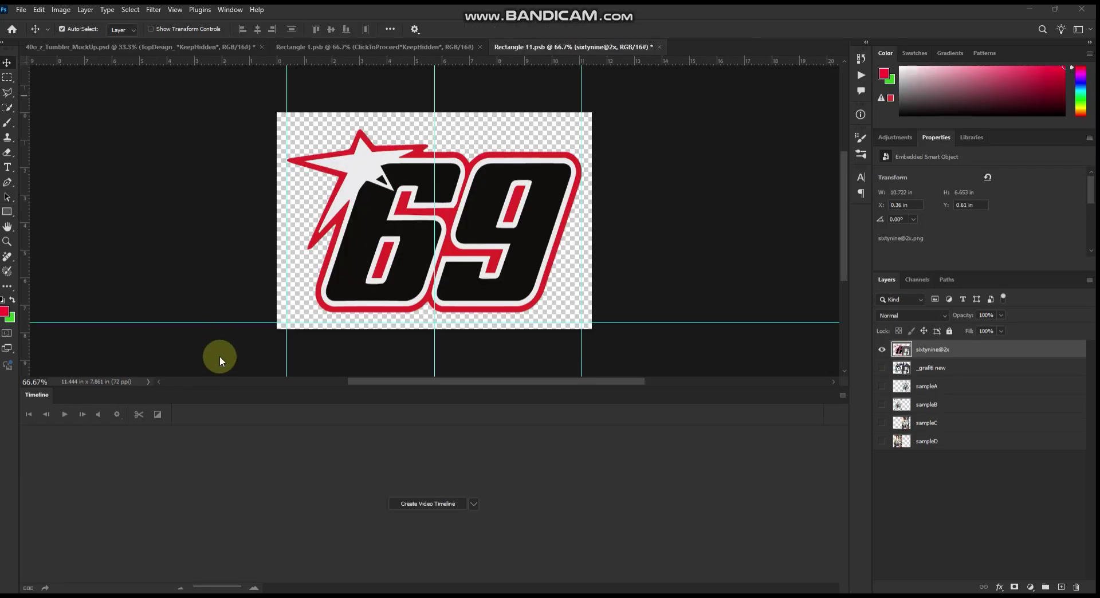
Save and close the adjusted logo document and its parent smart object, and preview the top design across the timeline.
left_click(660, 47)
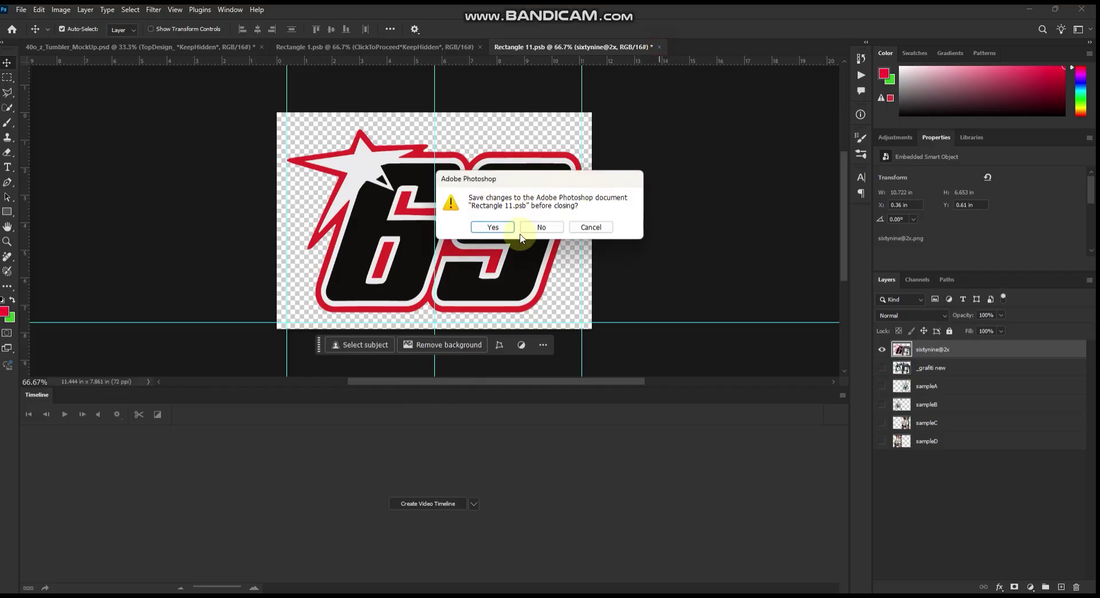
left_click(494, 227)
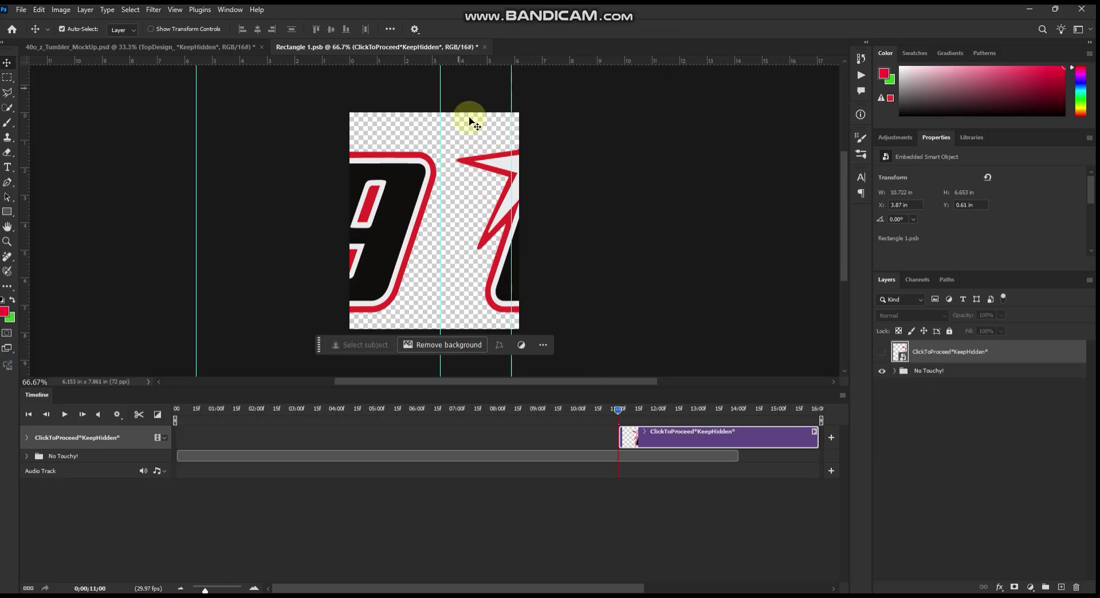
left_click(484, 47)
left_click(494, 227)
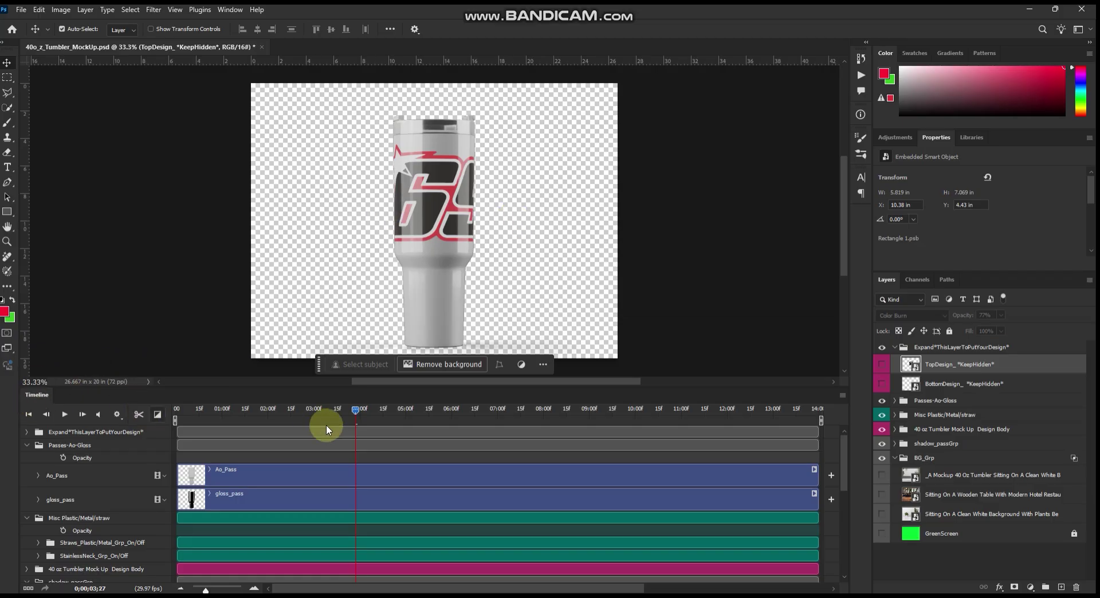
left_click_drag(317, 410, 750, 410)
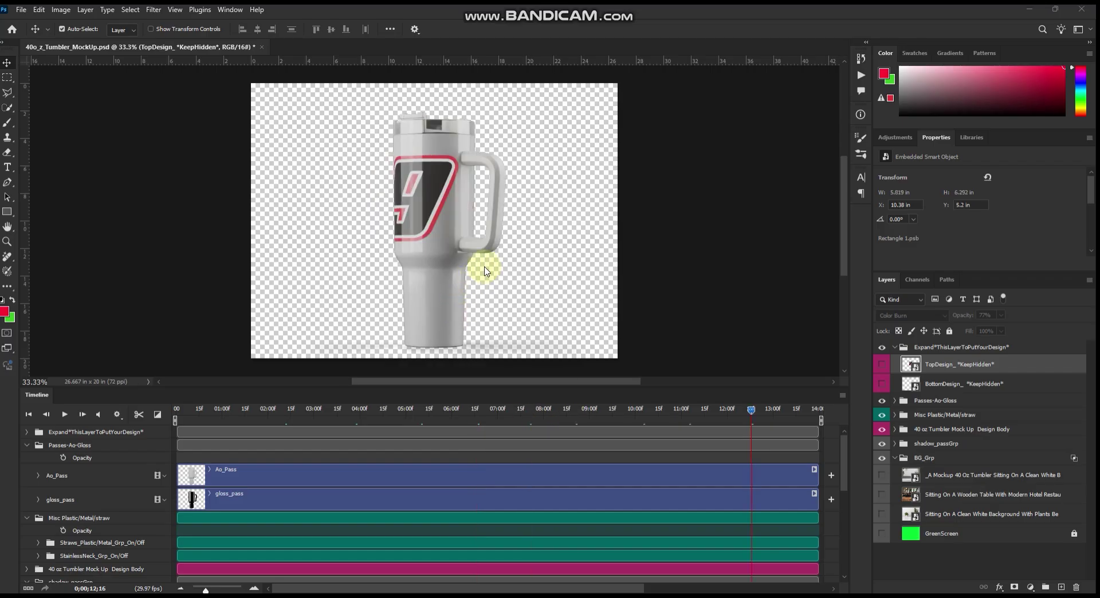
Open the BottomDesign smart object and its nested ClickToProceed smart object.
left_click(913, 384)
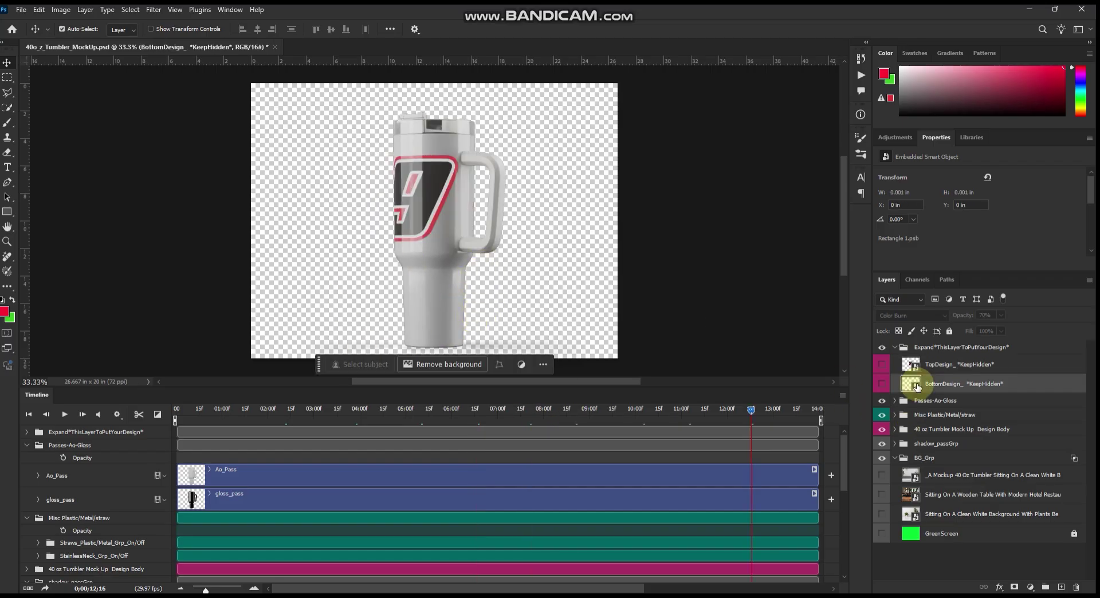
double_click(910, 383)
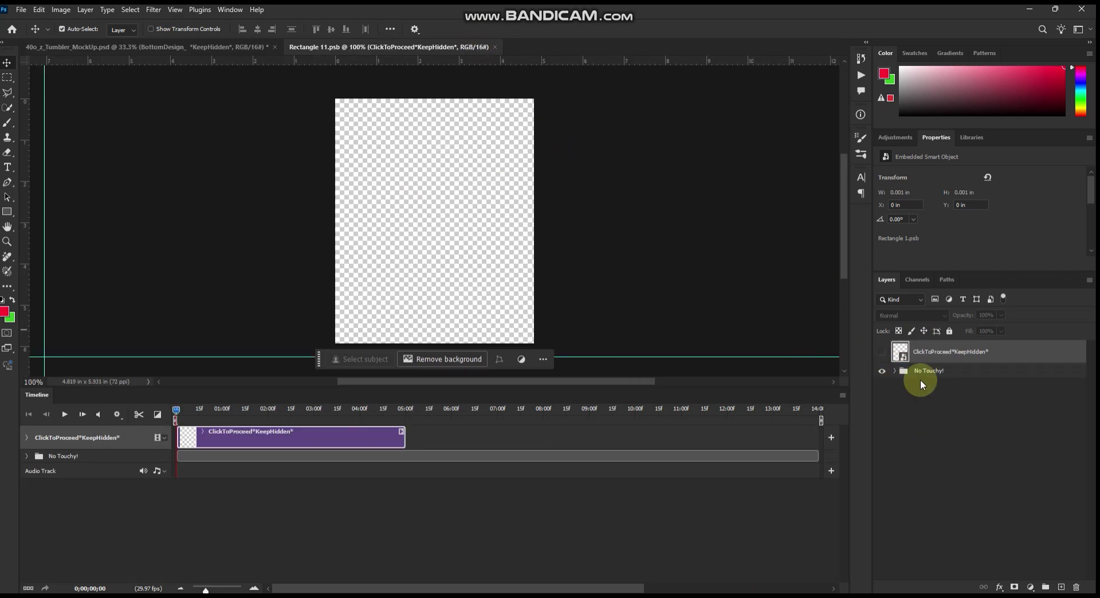
double_click(902, 356)
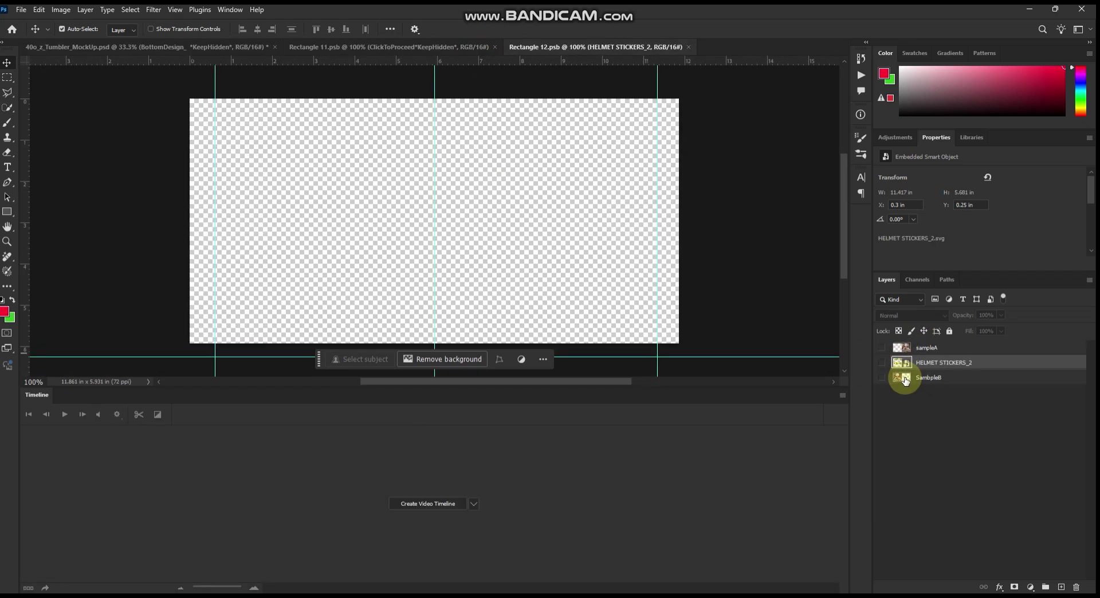
Embed bfs8.png from the freeSticker png folder and position it about 4.4 by 4.8 in on the left half of the canvas.
left_click(22, 10)
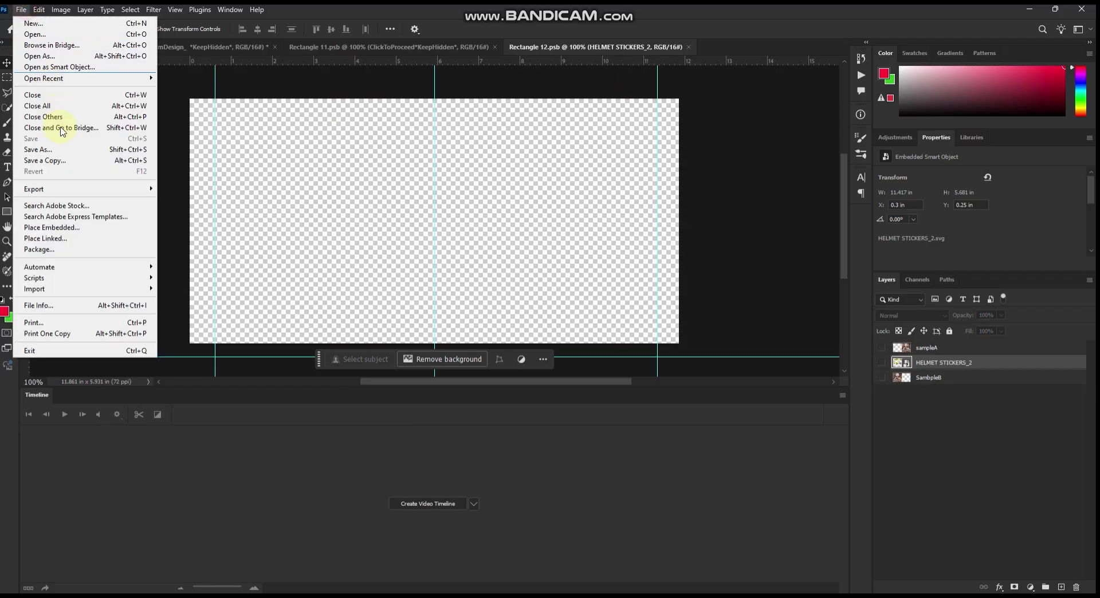
left_click(80, 231)
left_click(210, 36)
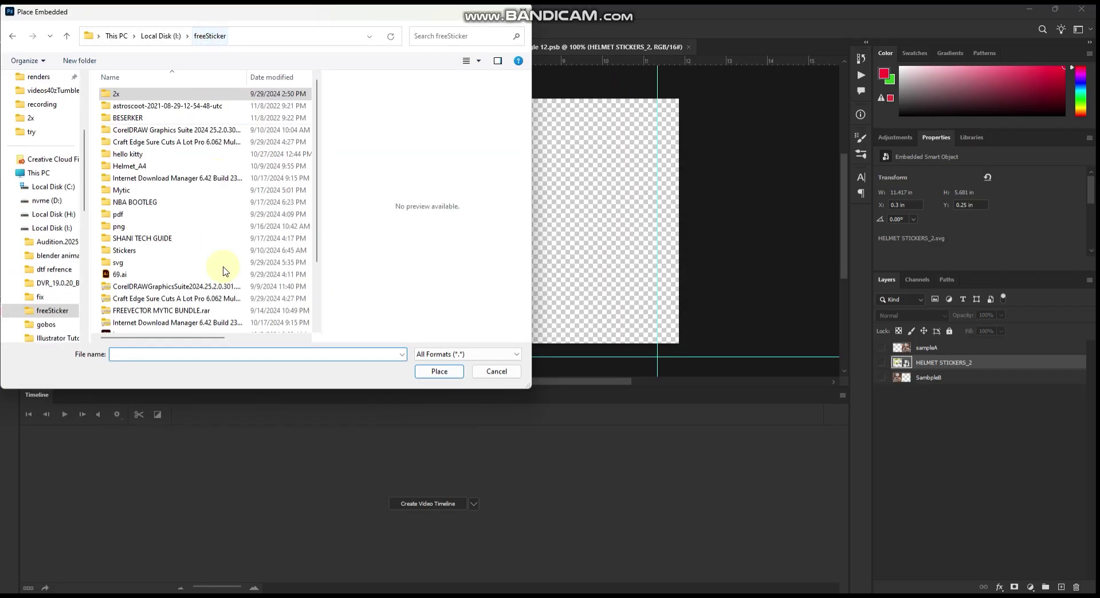
double_click(112, 228)
left_click(266, 173)
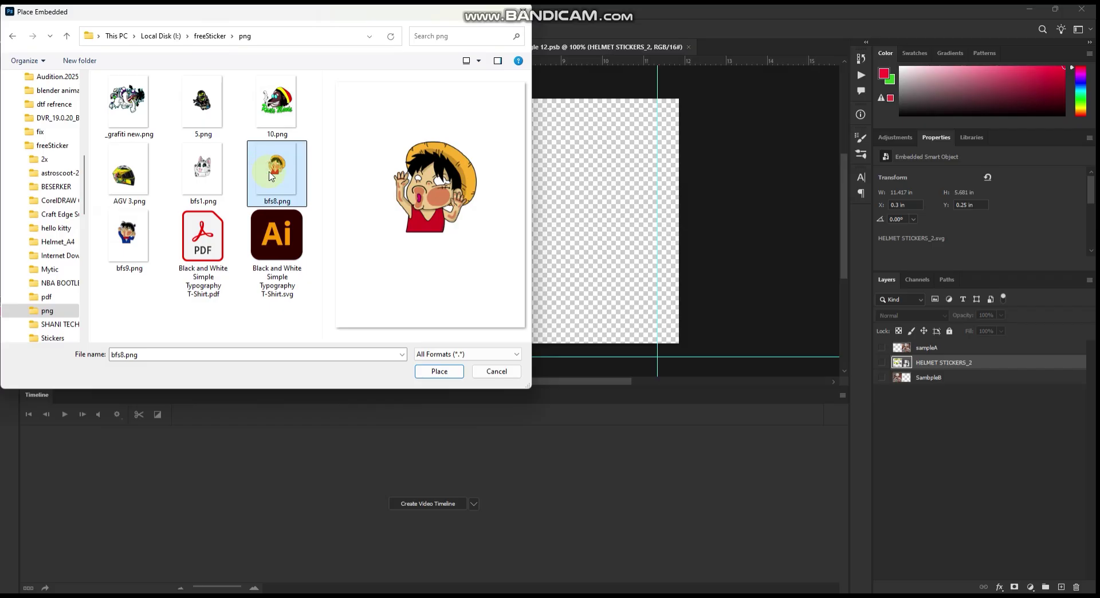
left_click(438, 371)
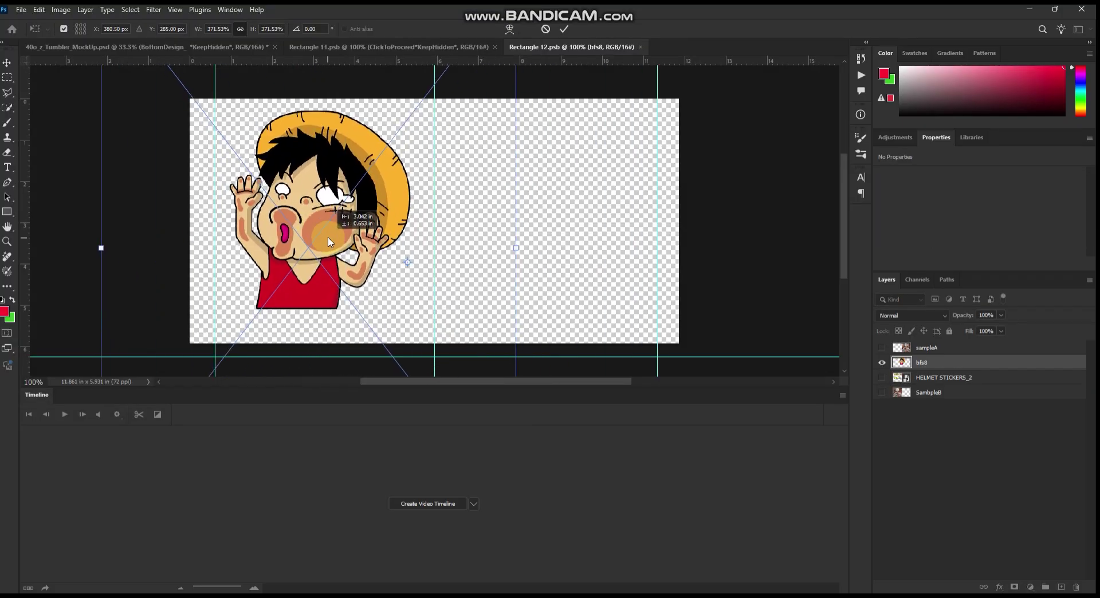
left_click(565, 29)
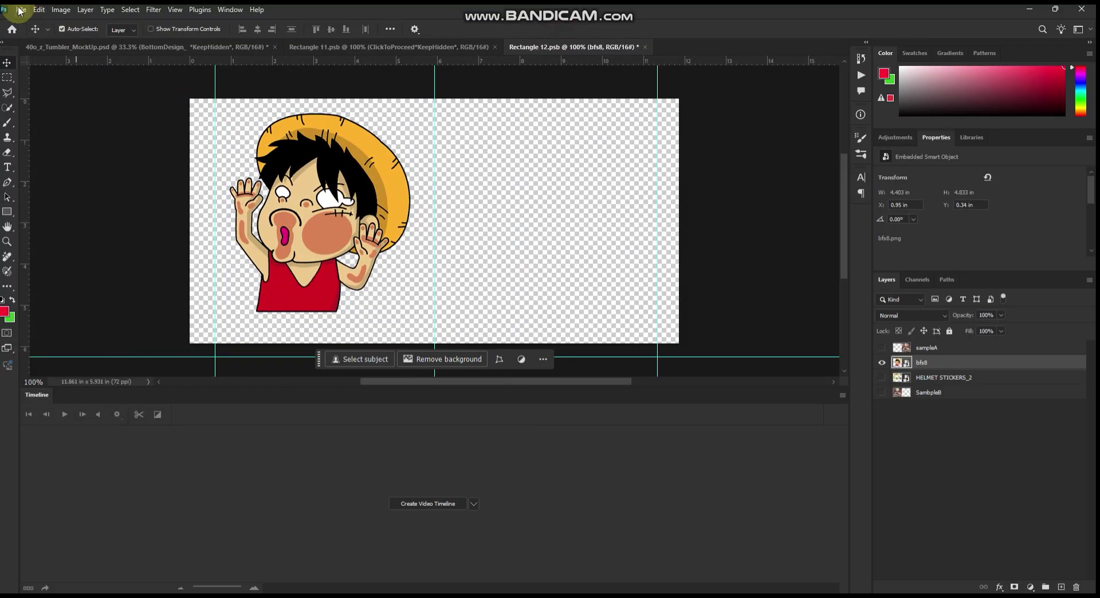
Embed bfs9.png, mirrored horizontally, at about 4.1 by 5 in on the right half of the bottom design canvas.
left_click(20, 10)
left_click(72, 228)
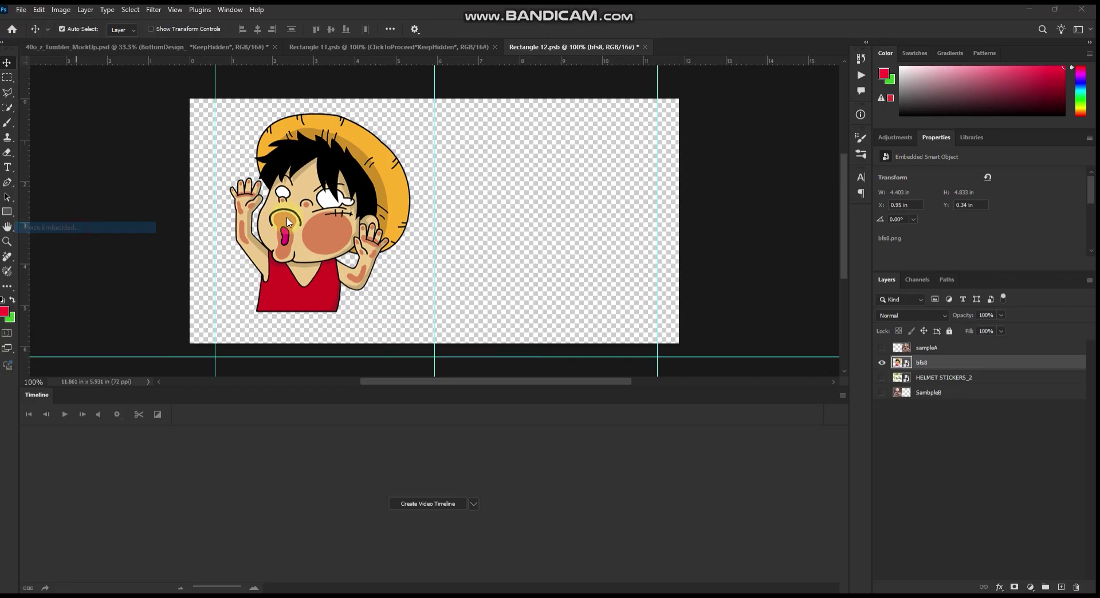
left_click(126, 232)
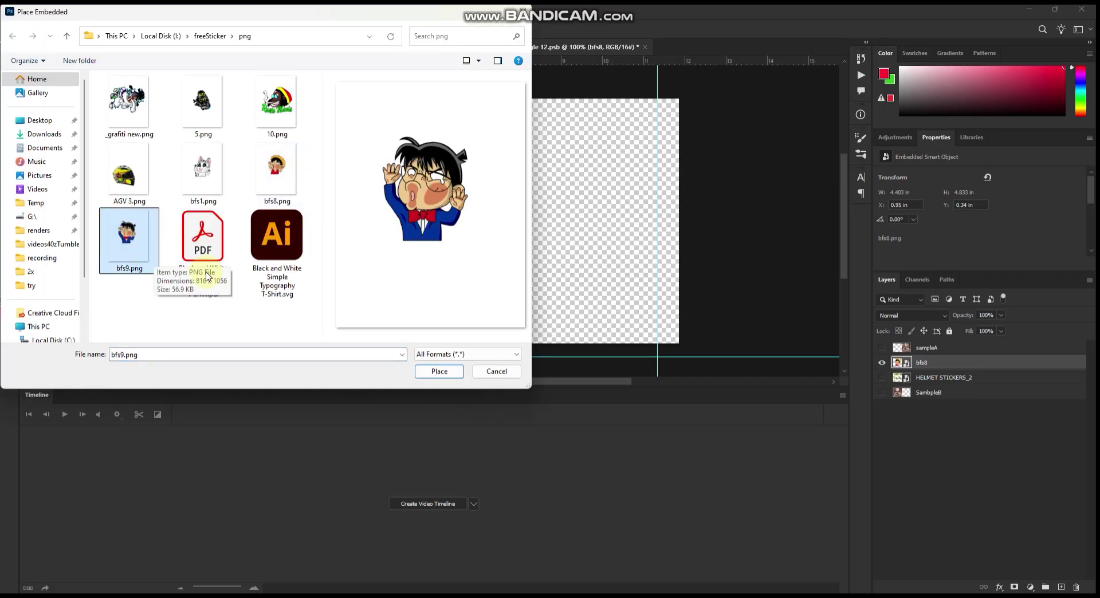
left_click(441, 378)
left_click_drag(658, 220, 720, 246)
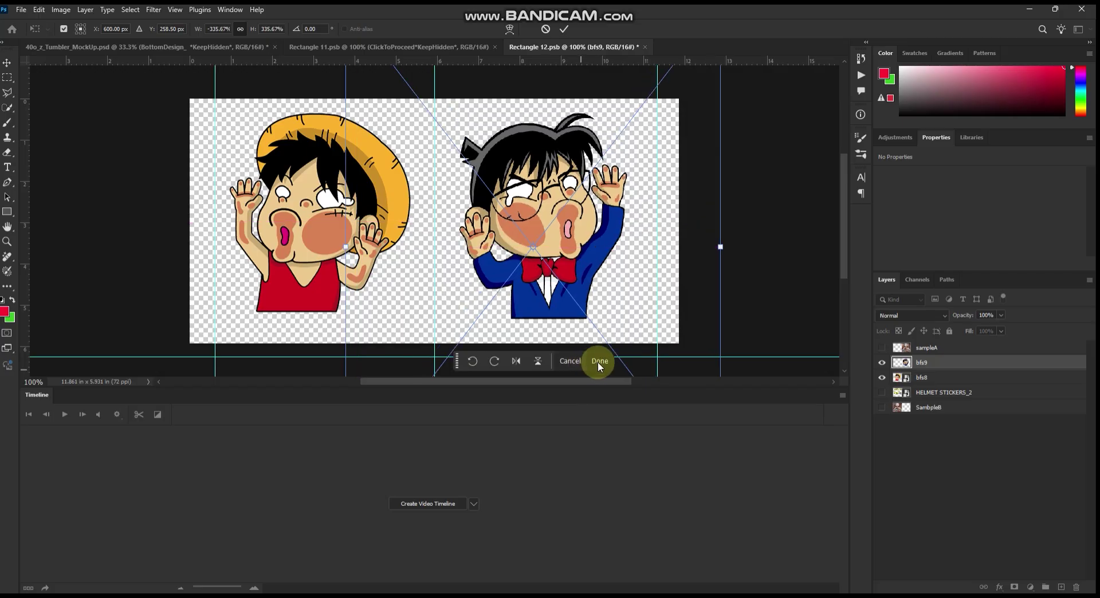
left_click(598, 365)
Save and close the character artwork document and its parent smart object to update the tumbler's bottom design.
left_click(644, 47)
left_click(491, 230)
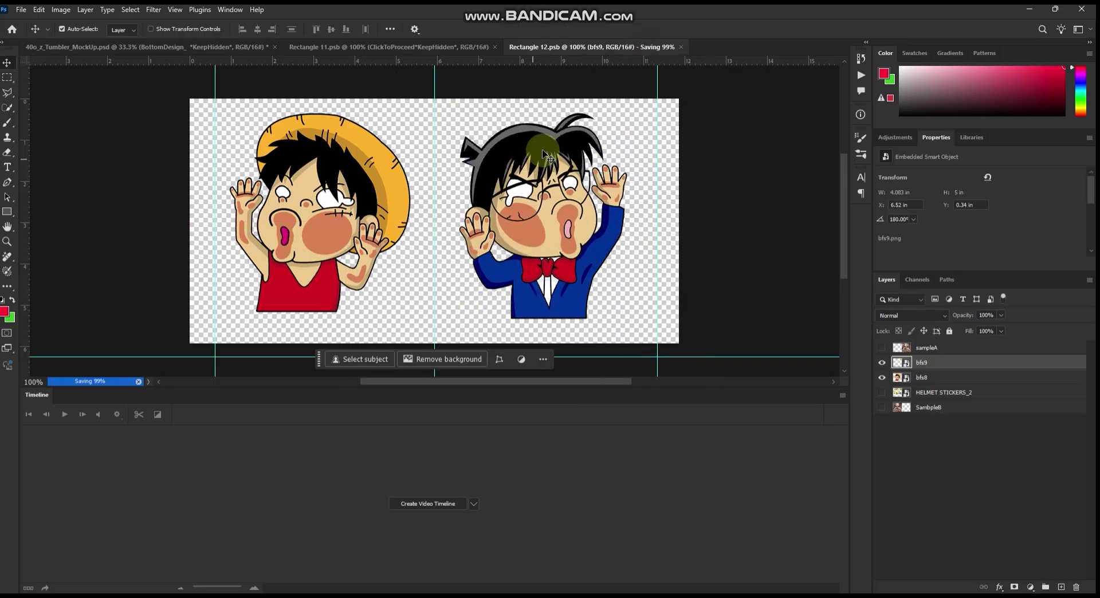
left_click(495, 47)
left_click(493, 228)
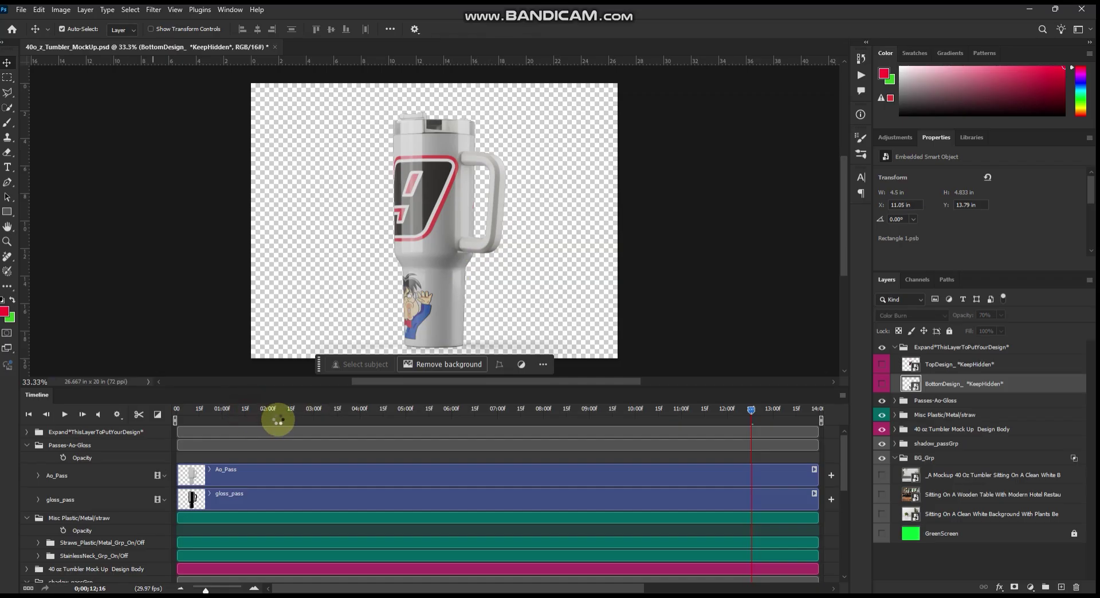
Preview both designs at other frames of the tumbler's rotation and select the Misc Plastic/Metal/straw group.
left_click(313, 411)
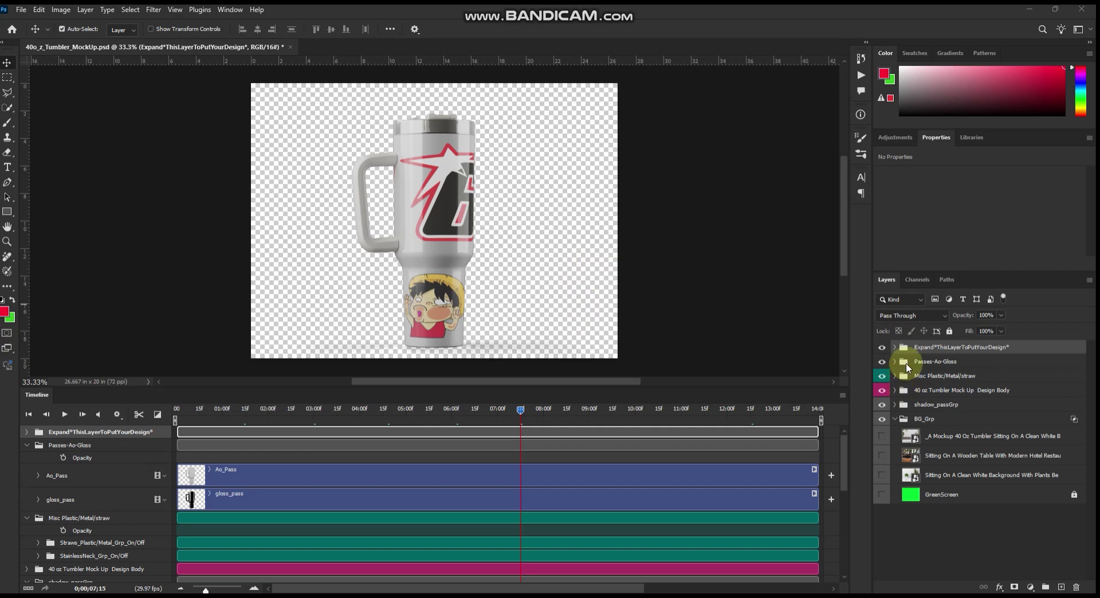
left_click(486, 269)
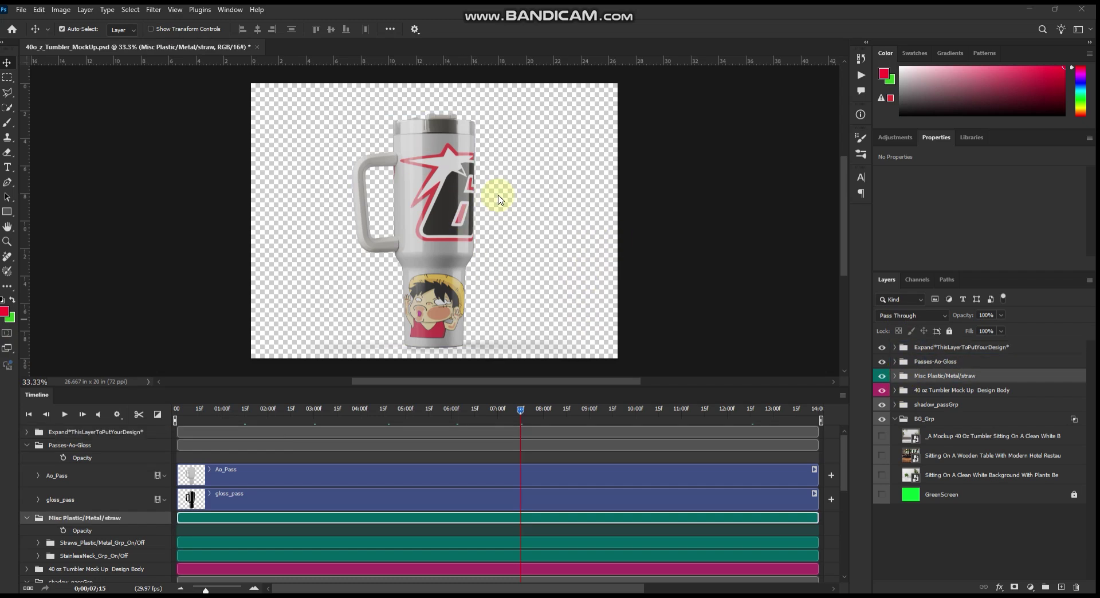
Show the strawMetal layer in the Straws_Plastic/Metal group and move the playhead to frame 5;25 to check it.
scroll(498, 199, "up", 3)
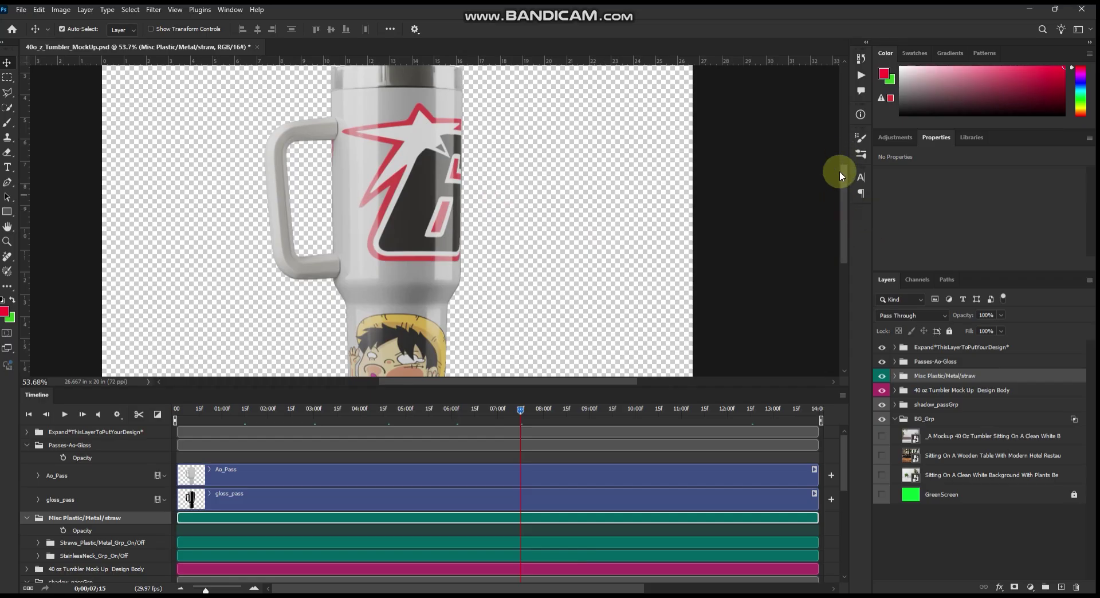
left_click_drag(843, 185, 844, 140)
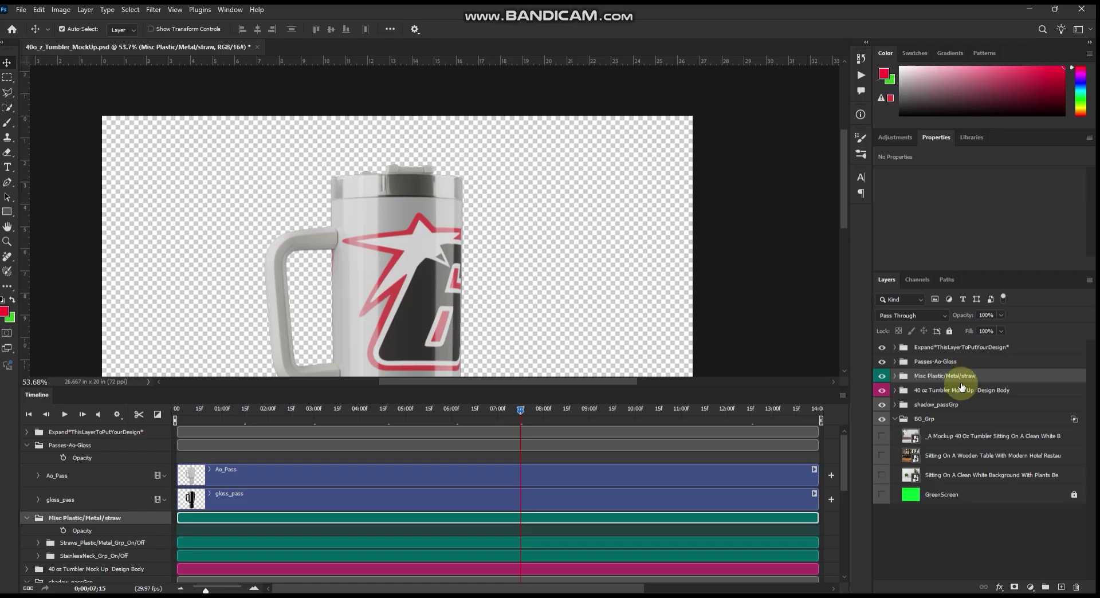
left_click(894, 375)
left_click(908, 391)
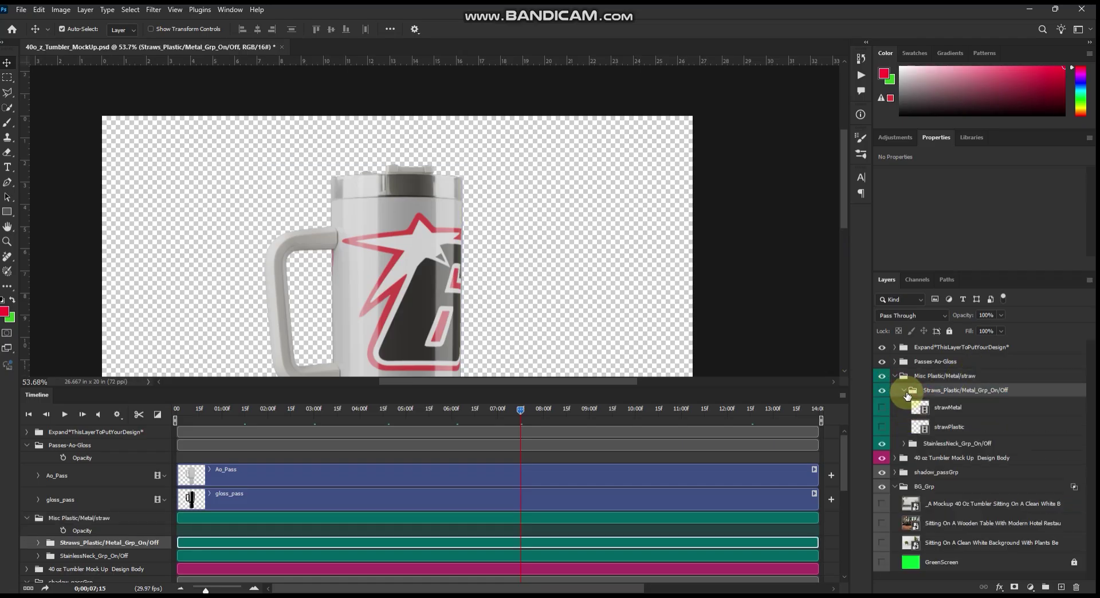
left_click(903, 390)
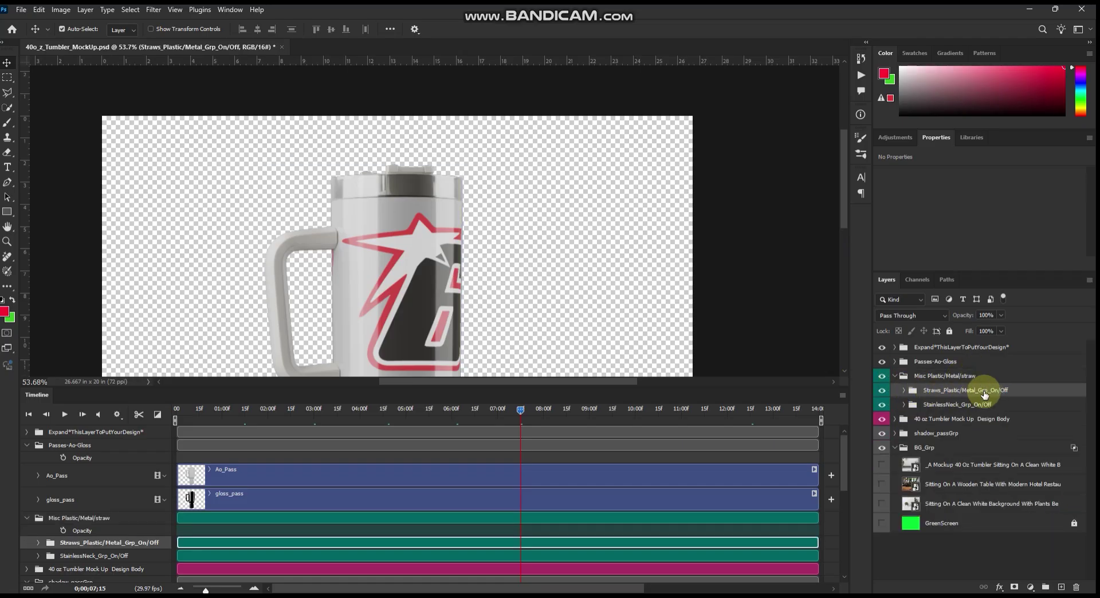
left_click(904, 391)
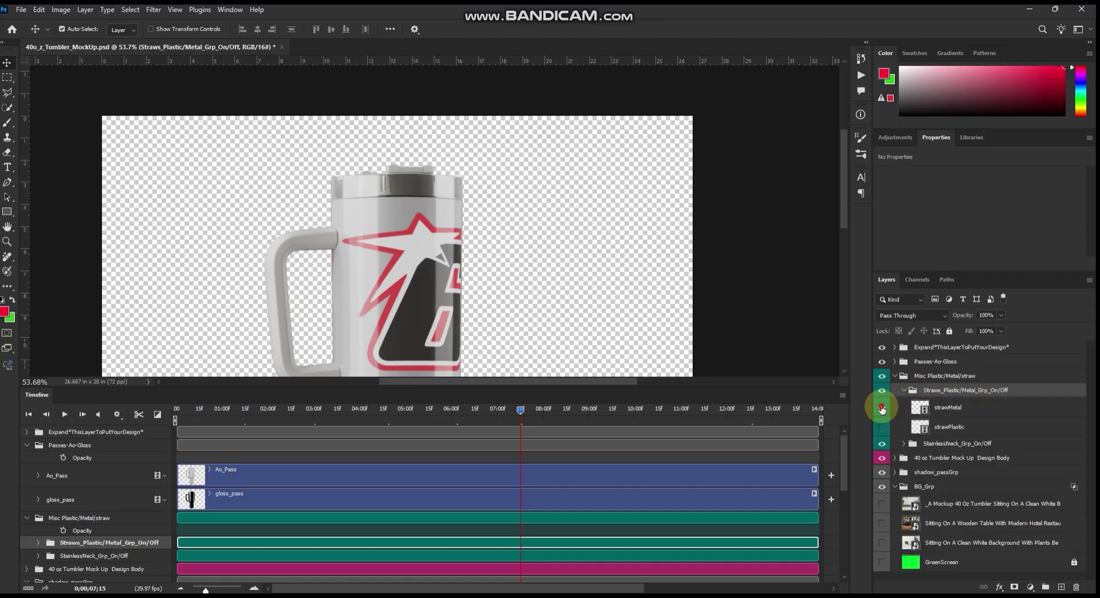
left_click(882, 407)
left_click(418, 177)
left_click(443, 408)
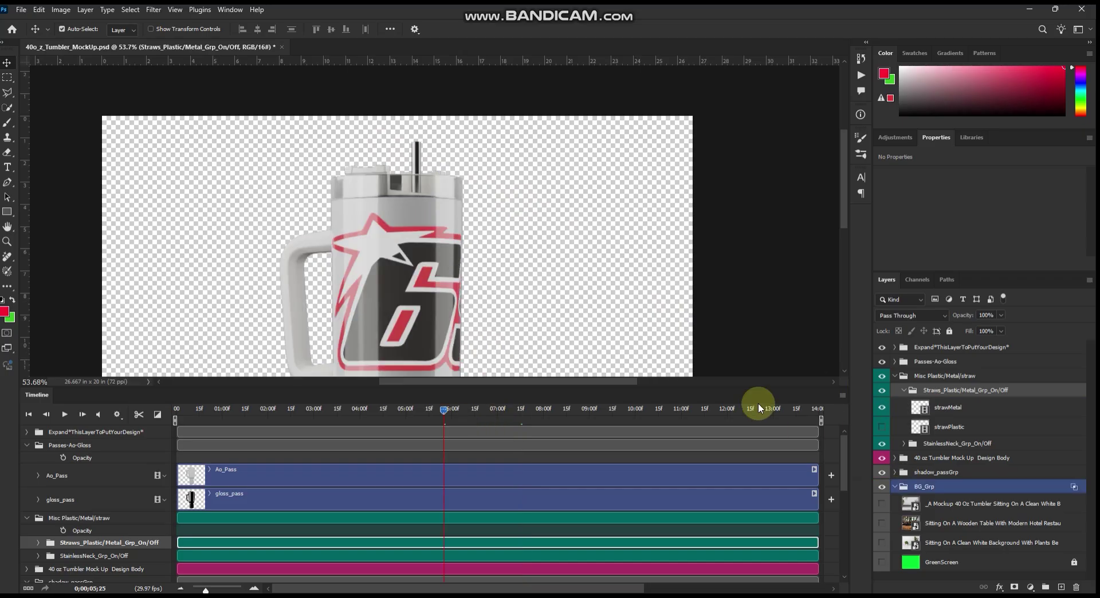
Swap strawMetal for the strawPlastic layer to compare the straws, and restore the metal straw.
left_click(882, 407)
left_click(881, 426)
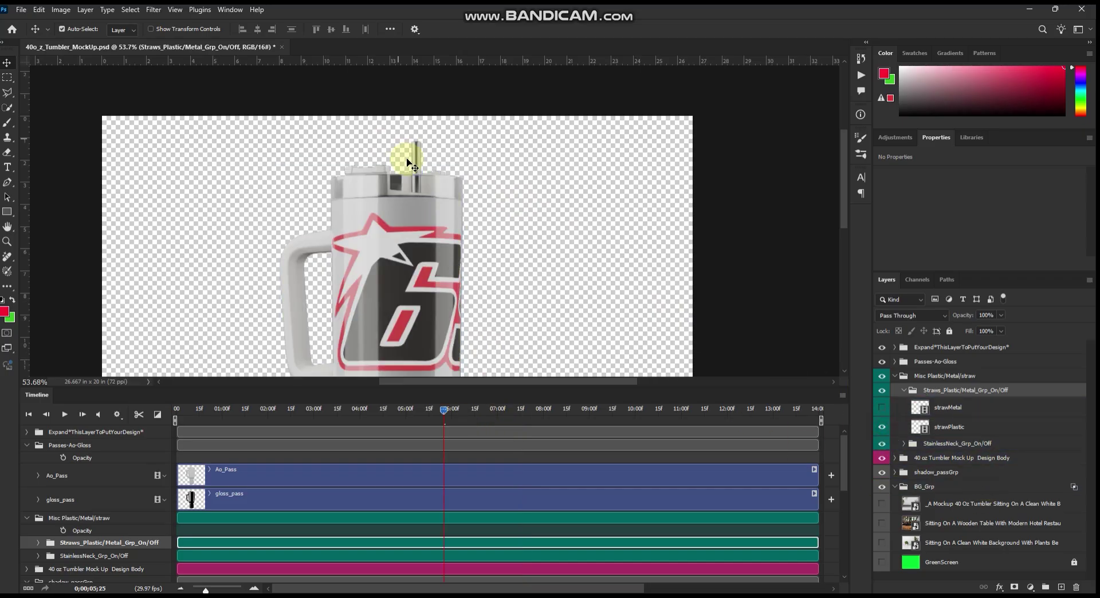
left_click(882, 407)
left_click(882, 427)
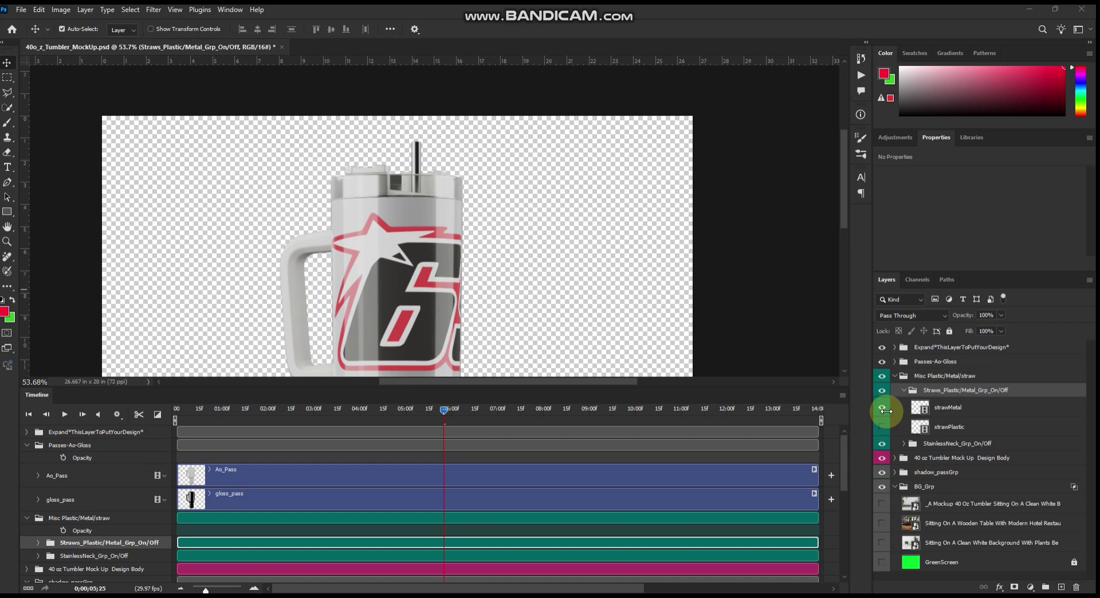
Turn on the stainless layer in the StainlessNeck group and collapse the Misc Plastic/Metal/straw group.
left_click(929, 446)
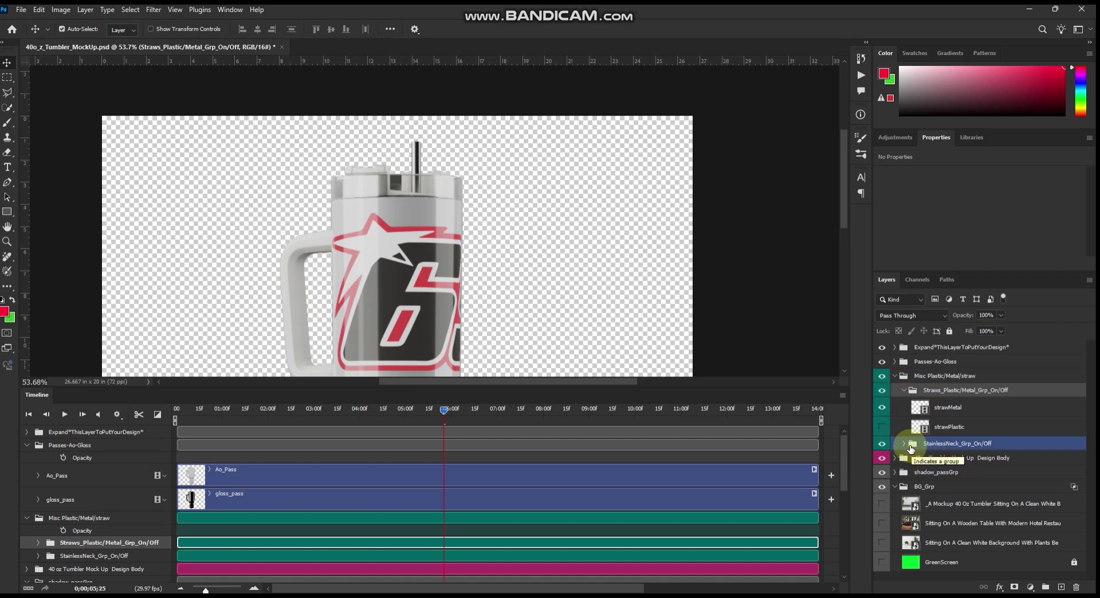
left_click(905, 444)
double_click(882, 462)
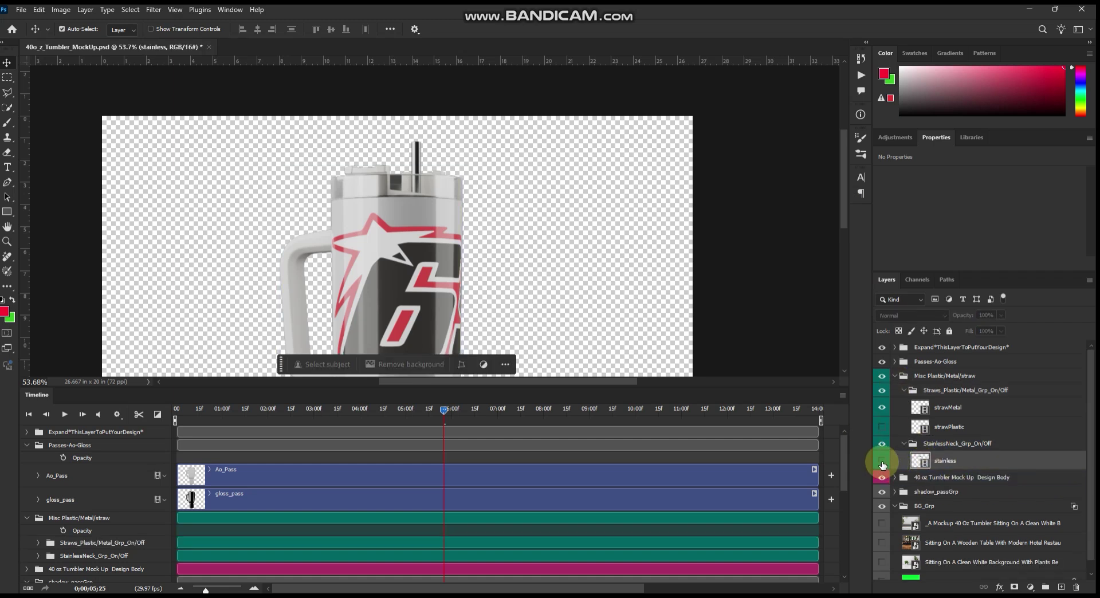
left_click(882, 462)
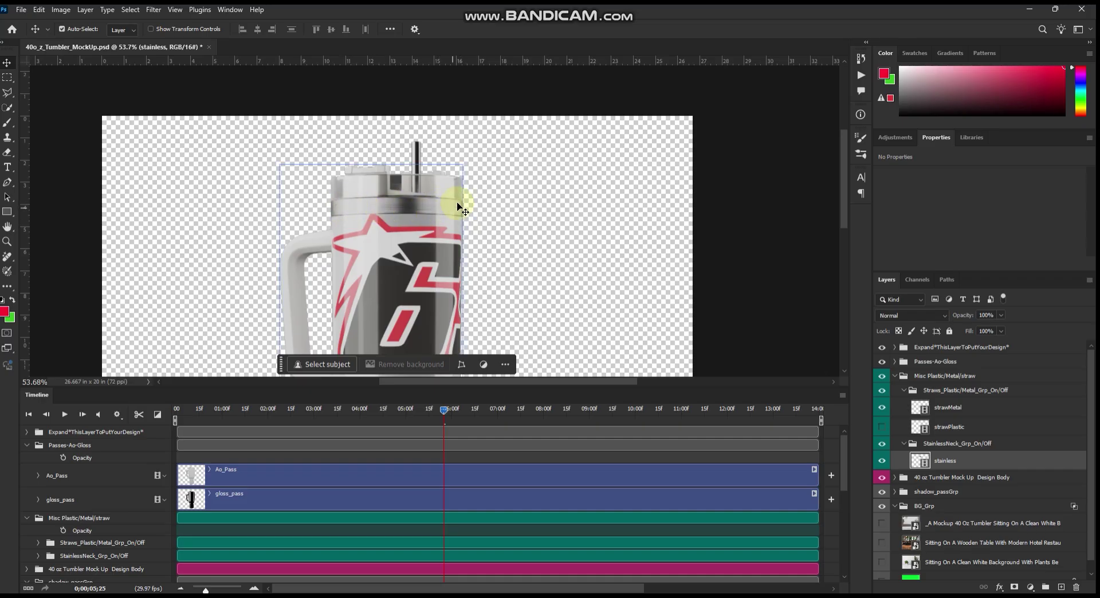
left_click(895, 376)
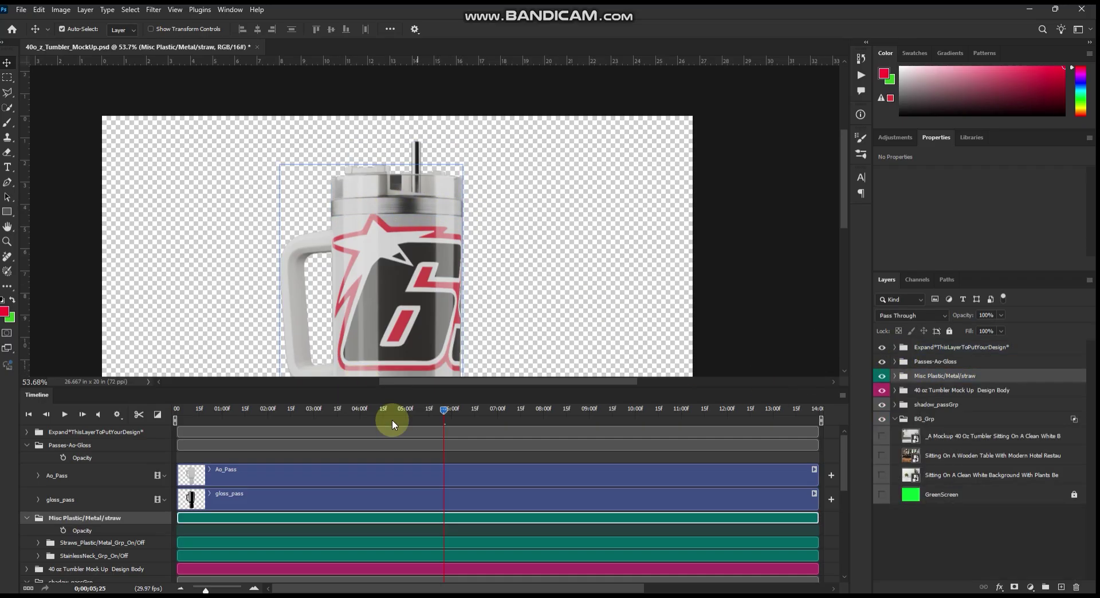
Preview the straw and stainless neck at frames 4;07 and 7;18 of the animation, and collapse the background group.
left_click(370, 408)
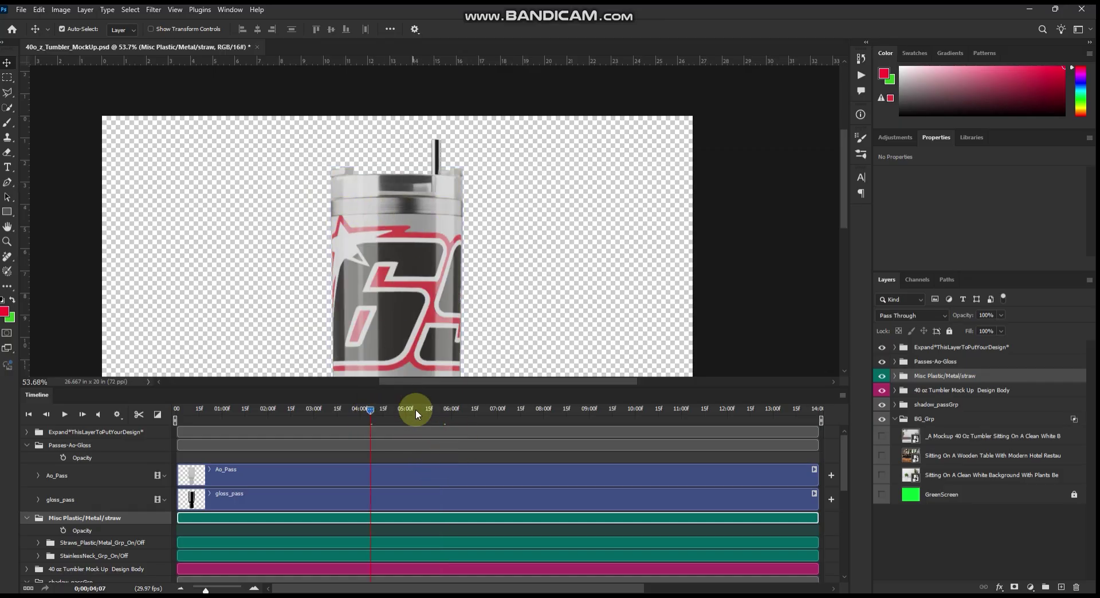
left_click(525, 409)
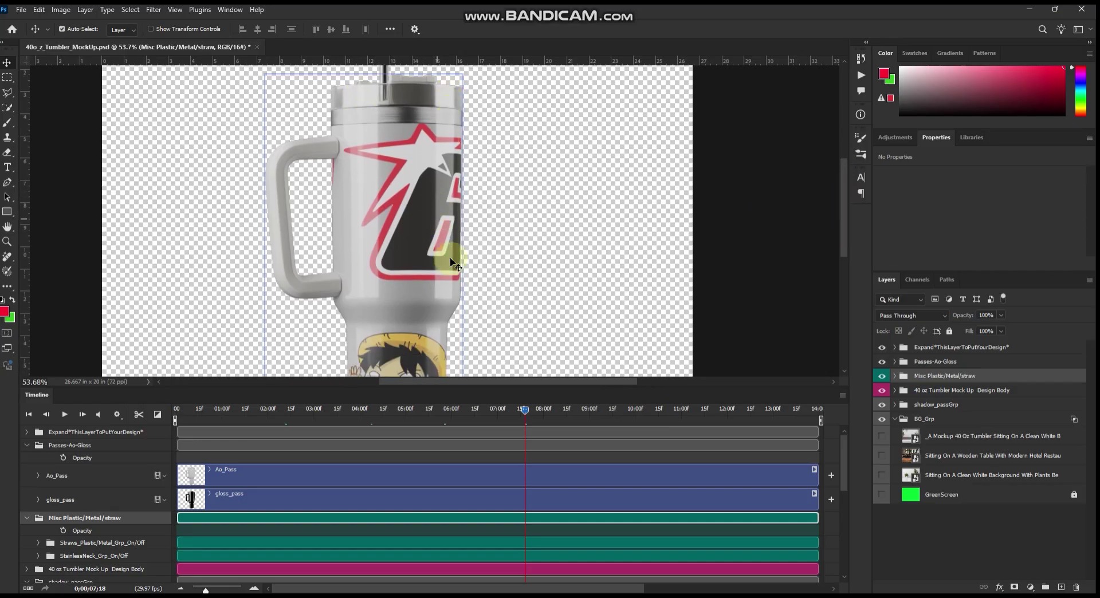
mouse_move(916, 420)
left_mouse_down()
mouse_move(923, 401)
mouse_move(901, 417)
left_mouse_up()
left_click(895, 420)
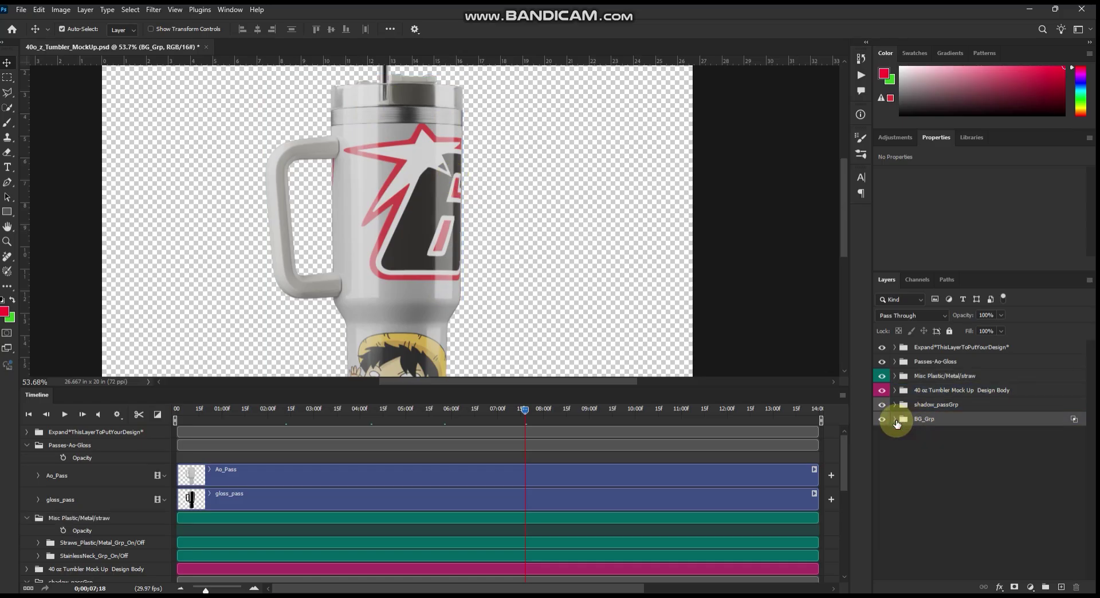
Set the gloss_pass layer in the Passes-Ao-Gloss group to 76% opacity with the Screen blend mode.
left_click(906, 362)
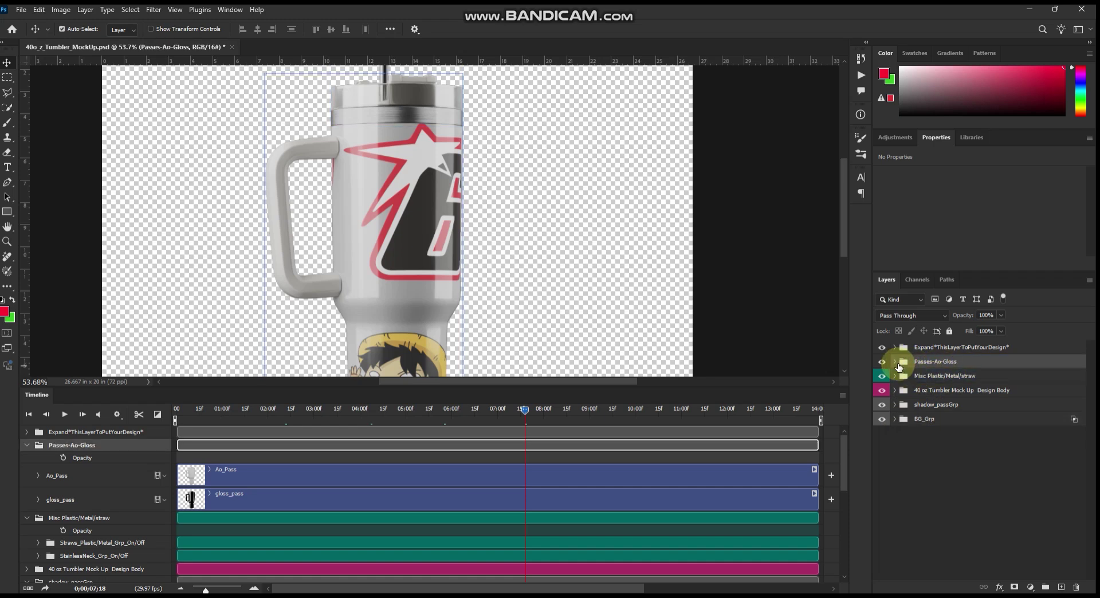
left_click(894, 362)
left_click(919, 398)
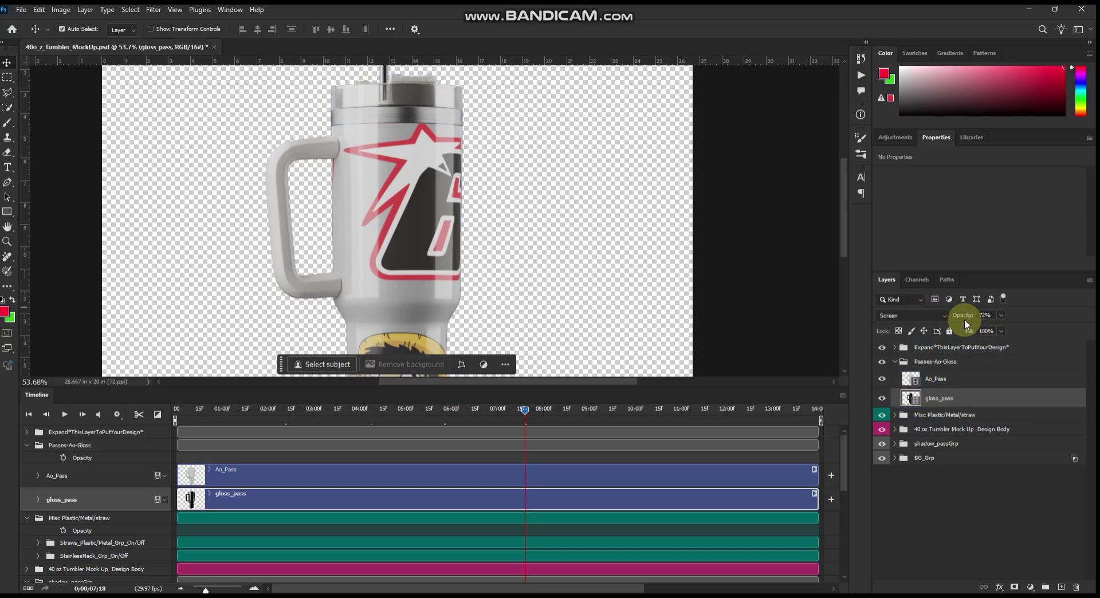
mouse_move(963, 319)
left_mouse_down()
mouse_move(946, 330)
mouse_move(976, 309)
mouse_move(951, 319)
mouse_move(978, 312)
mouse_move(1067, 331)
mouse_move(1072, 312)
left_mouse_up()
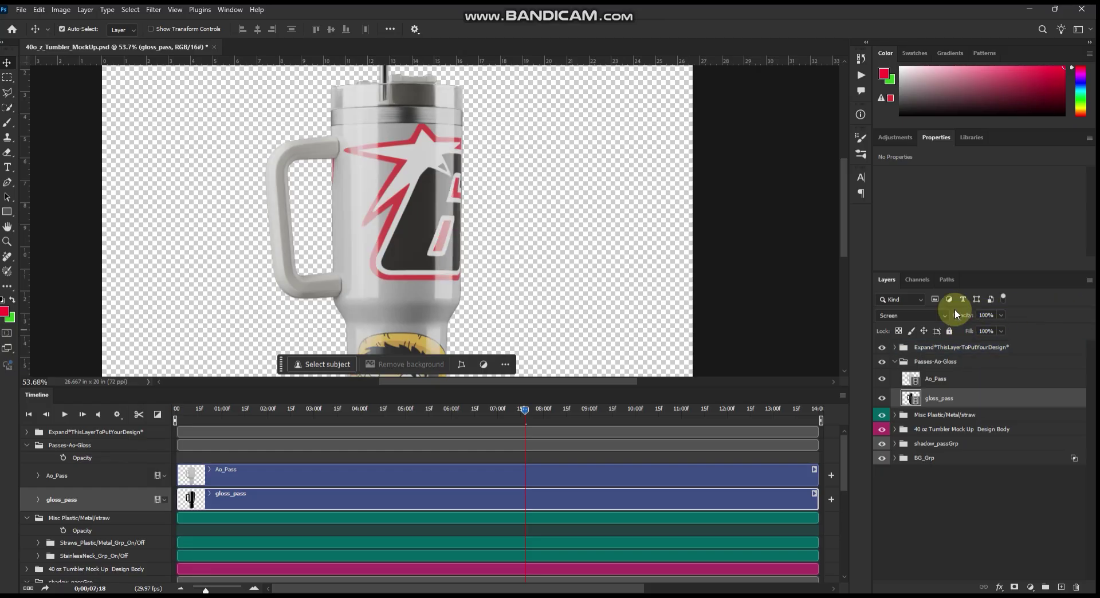
left_click_drag(966, 317, 956, 316)
left_click(909, 315)
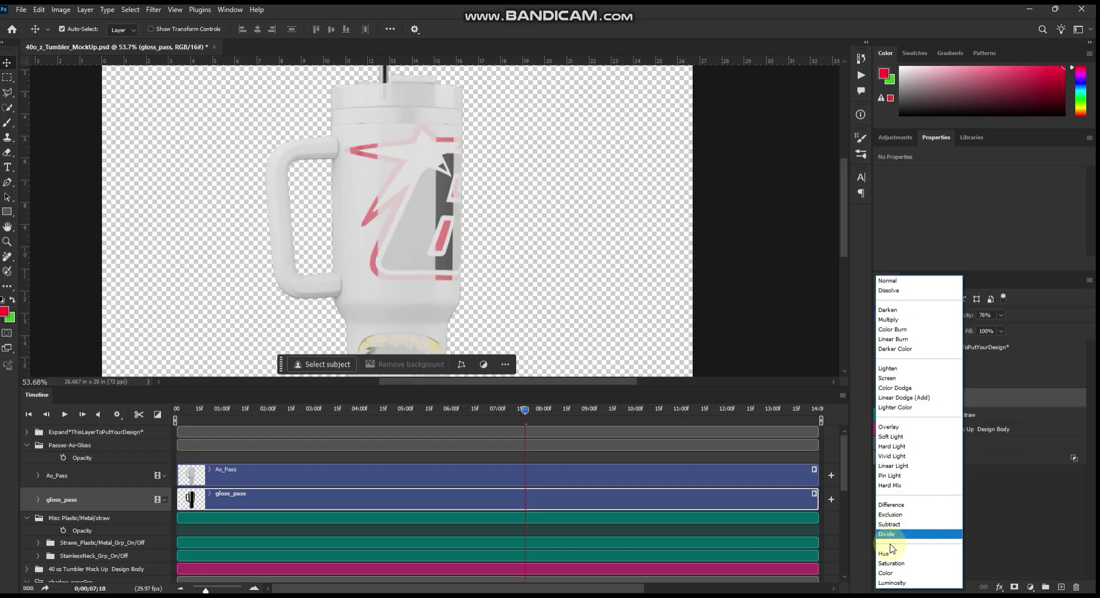
left_click(887, 378)
Examine the shading where the handle meets the tumbler body, including at frame 6;00.
left_click_drag(844, 246, 843, 256)
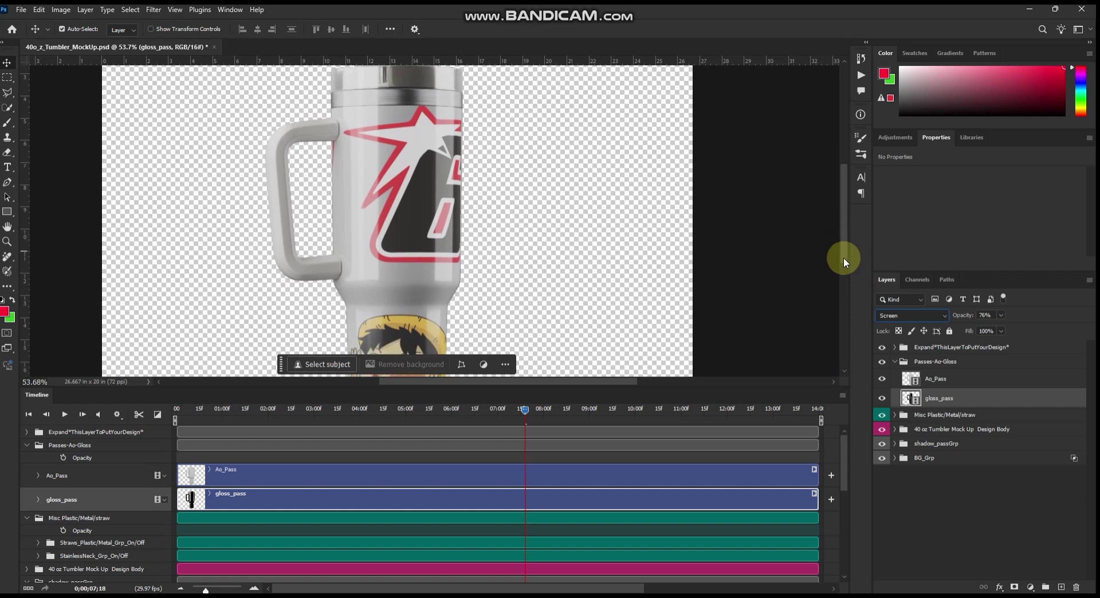
left_click(339, 295)
left_click(318, 166)
left_click(332, 152)
left_click(329, 148)
left_click(340, 152)
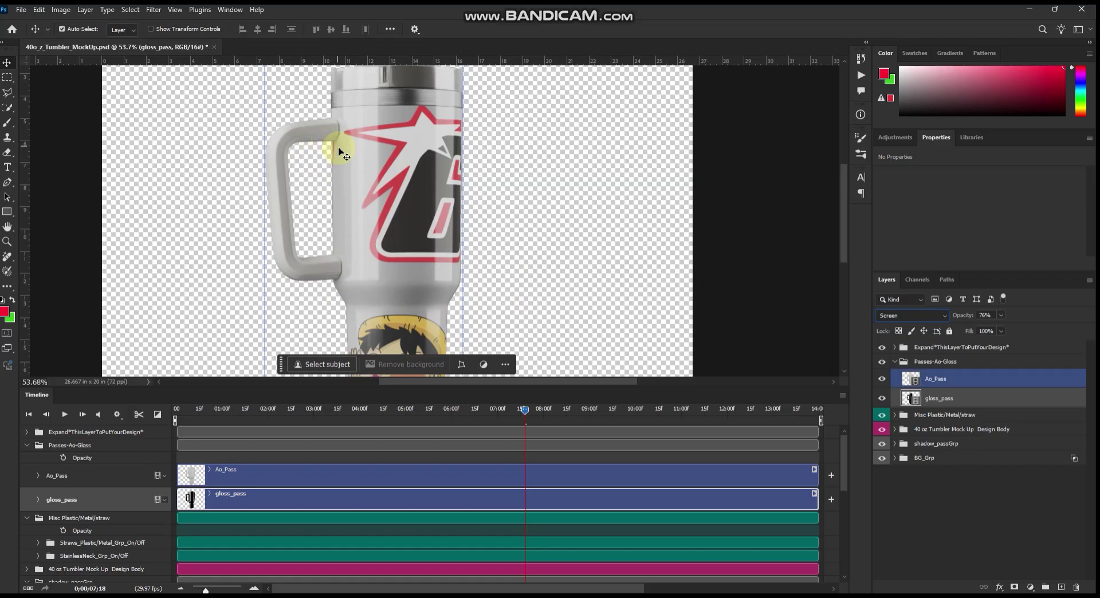
left_click(314, 177)
left_click(452, 410)
left_click(294, 154)
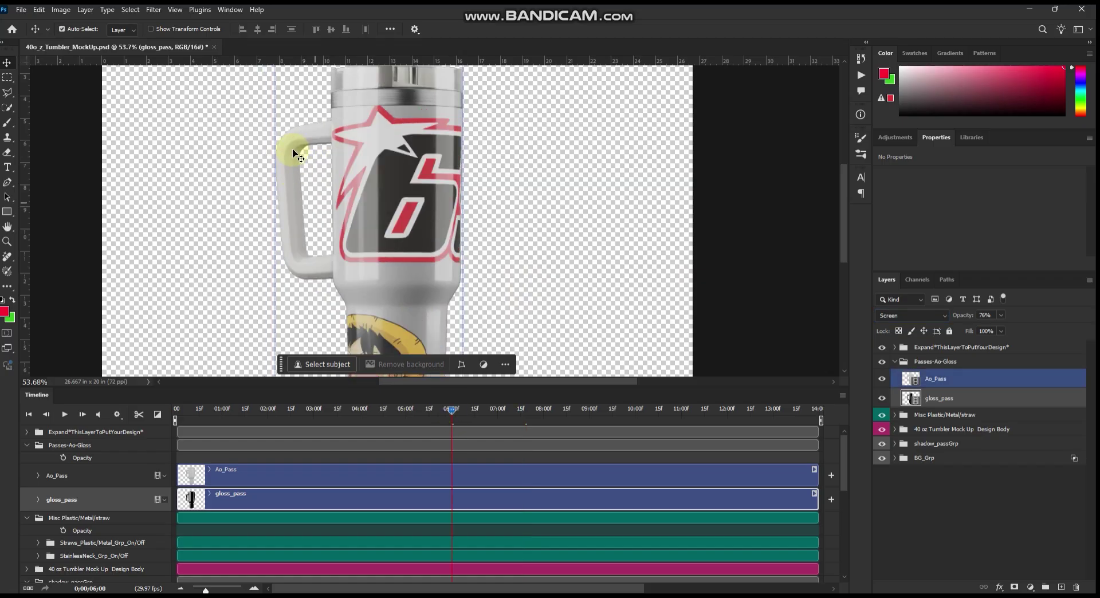
left_click(301, 151)
Hide and show the Ao_Pass layer to compare its shading on the handle and the lid.
left_click(881, 379)
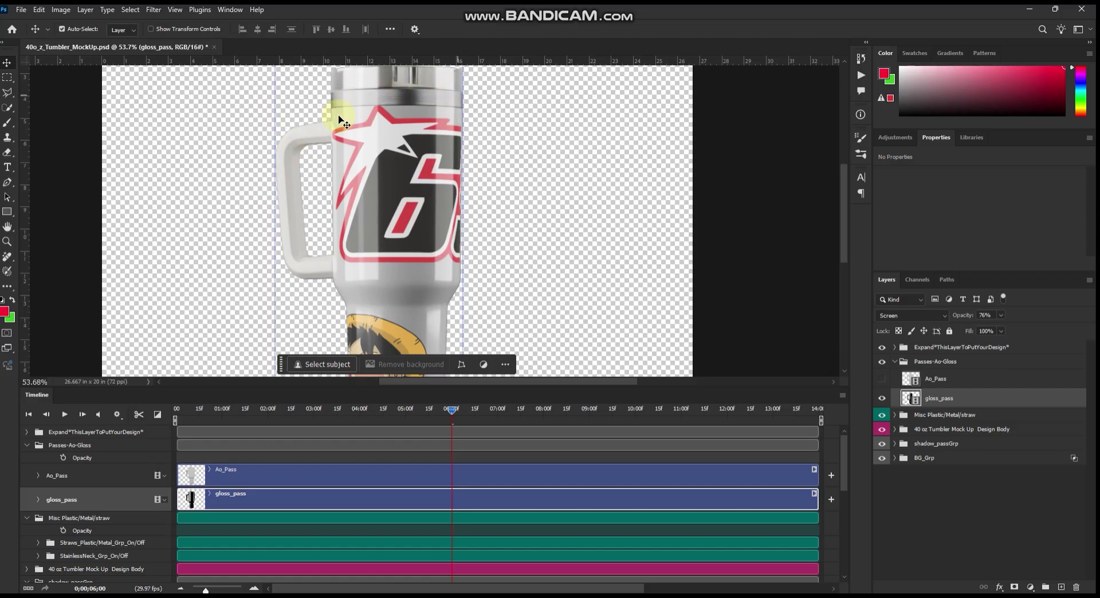
left_click(882, 379)
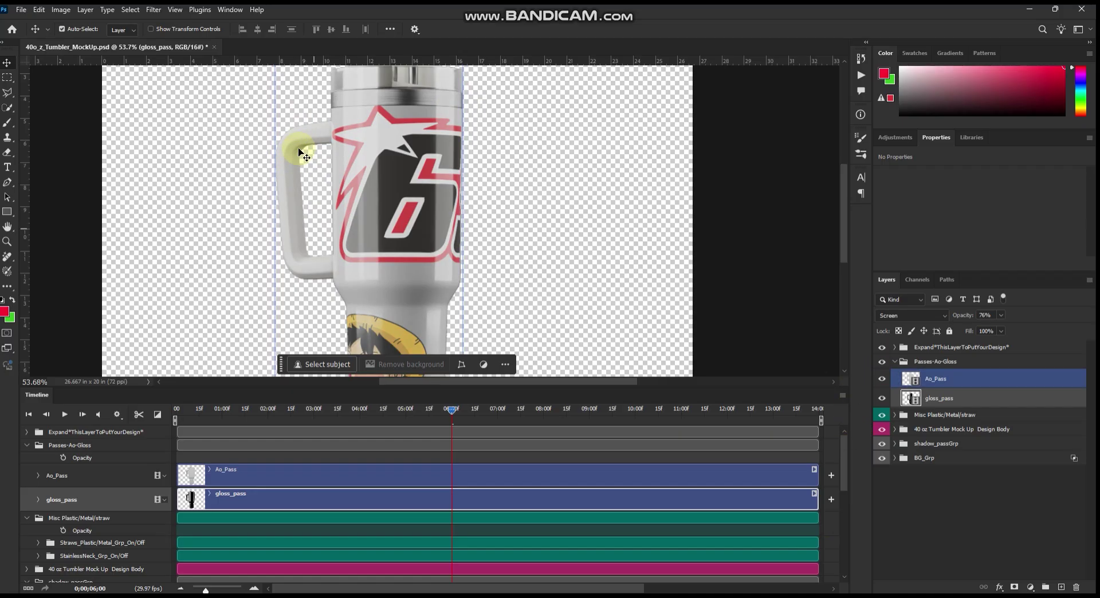
scroll(327, 282, "up", 2)
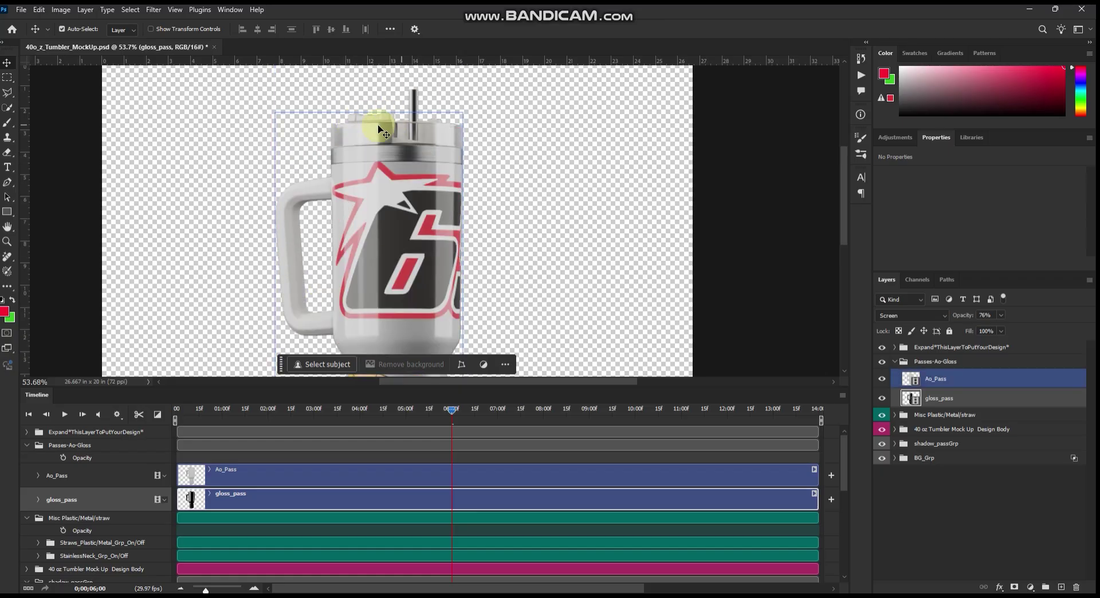
left_click(880, 380)
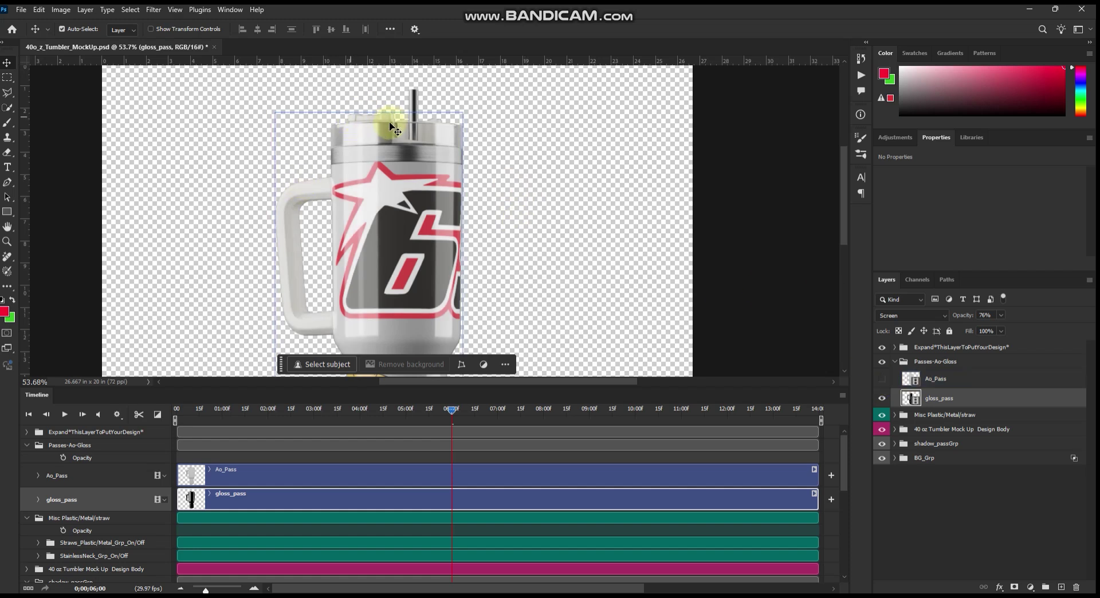
left_click(883, 378)
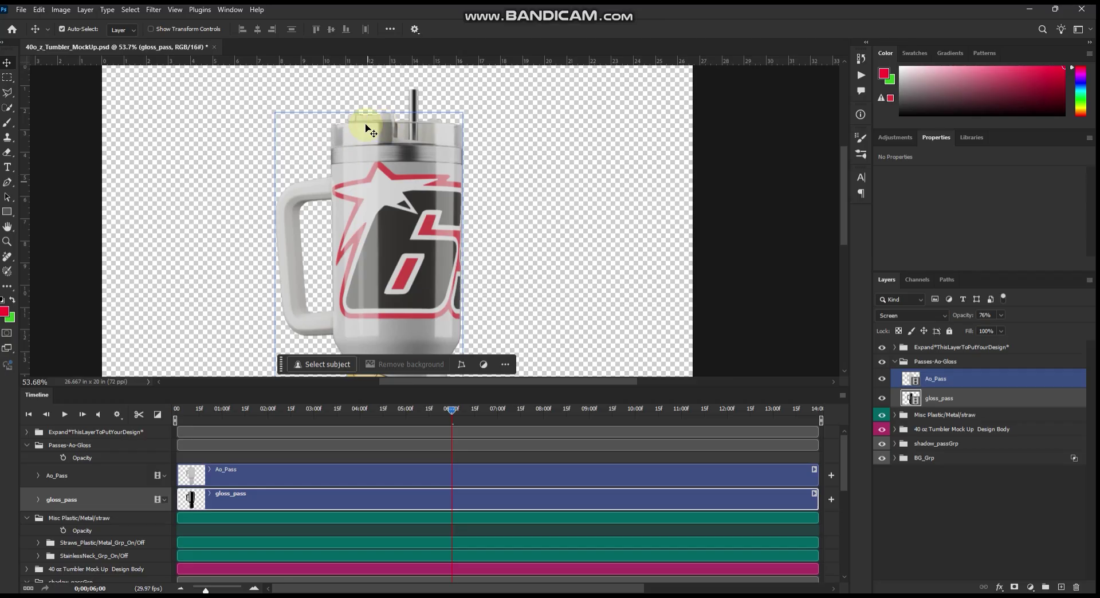
Raise the gloss_pass layer's opacity to 100%.
key("alt+period")
left_click(929, 407)
left_click_drag(965, 318, 997, 318)
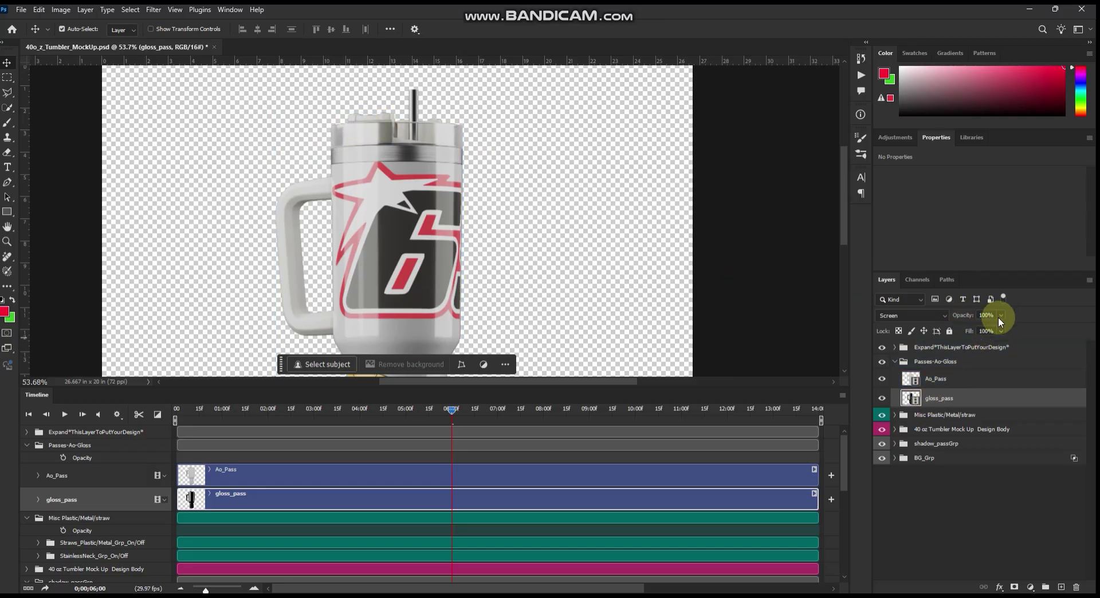
Set the Ao_Pass layer to 49% opacity and the gloss_pass layer to 61%, and collapse their group.
left_click(916, 380)
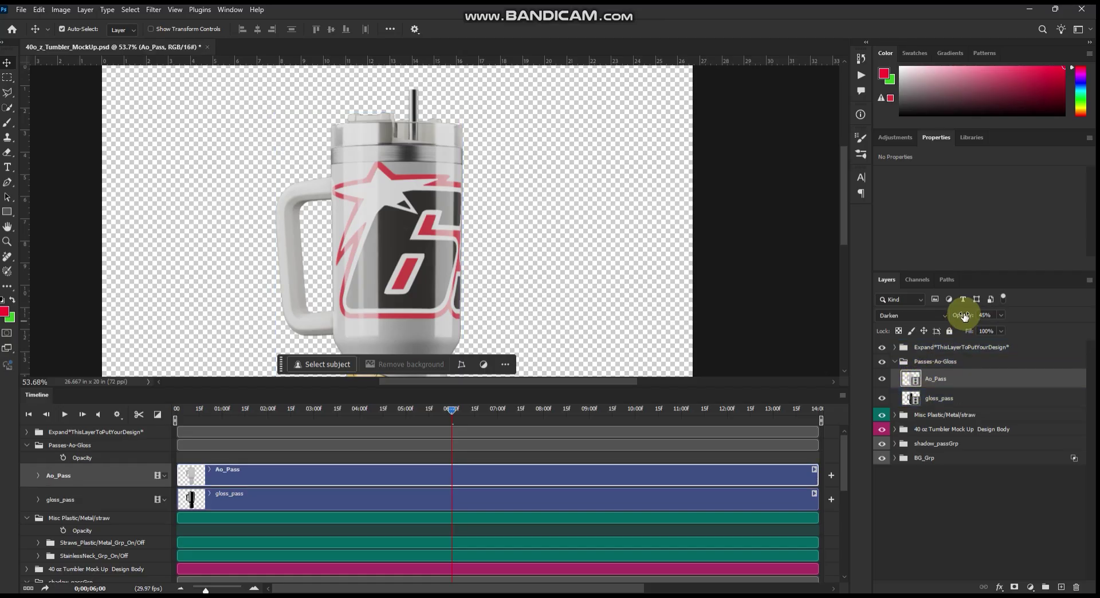
mouse_move(965, 317)
left_mouse_down()
mouse_move(977, 314)
mouse_move(957, 314)
mouse_move(985, 316)
mouse_move(965, 316)
left_mouse_up()
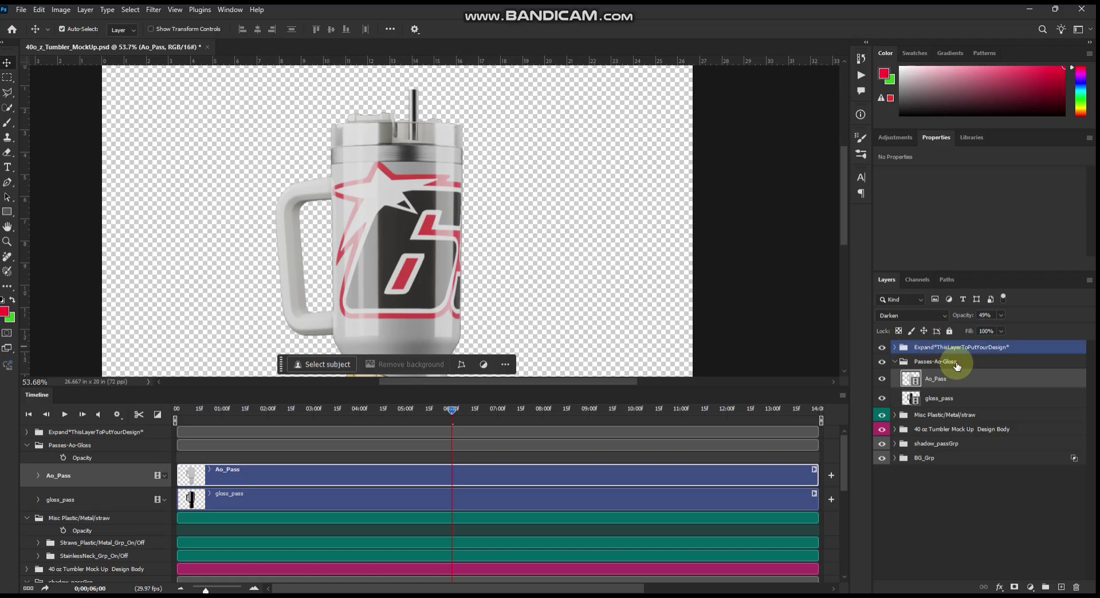
left_click(939, 398)
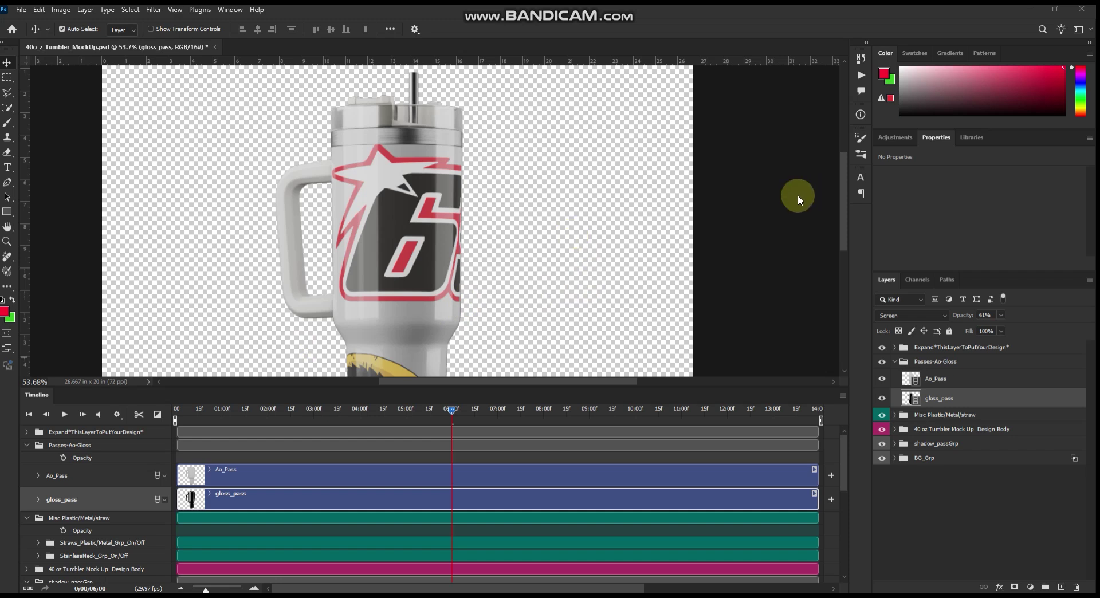
left_click(900, 362)
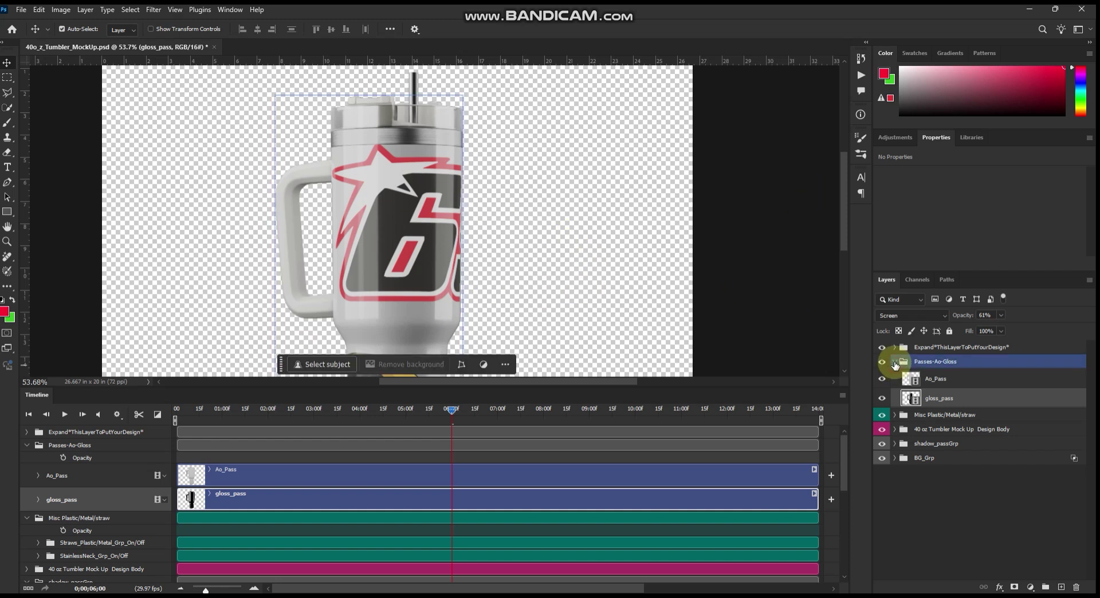
left_click(894, 362)
Expand the 40 oz Tumbler Mock Up Design Body and HandleColor_Grp groups and select the adjustColorHandle layer.
left_click(907, 399)
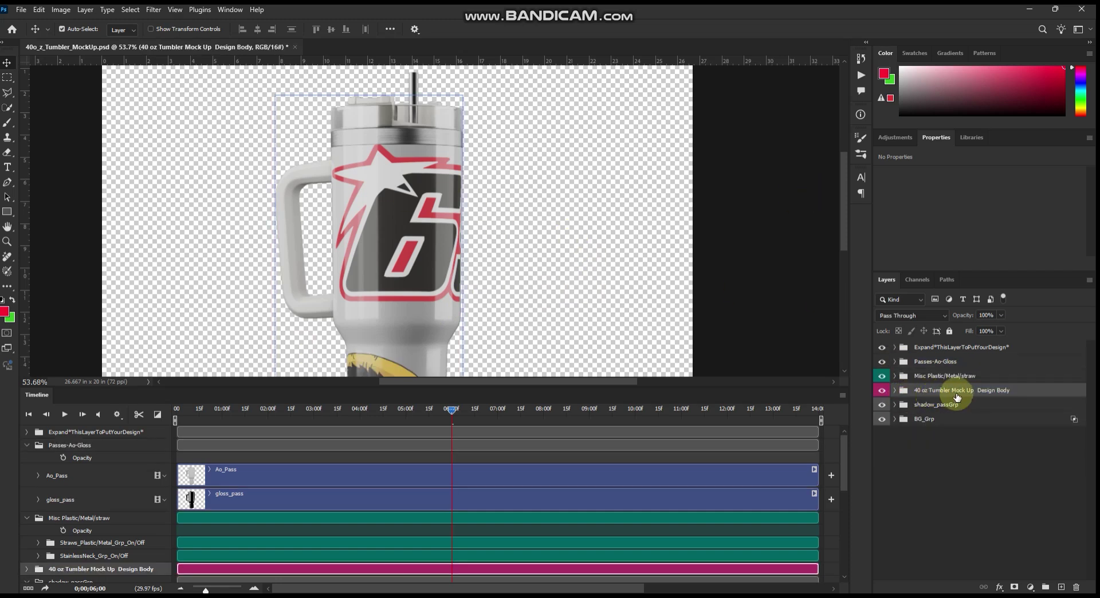
left_click(894, 390)
left_click(912, 408)
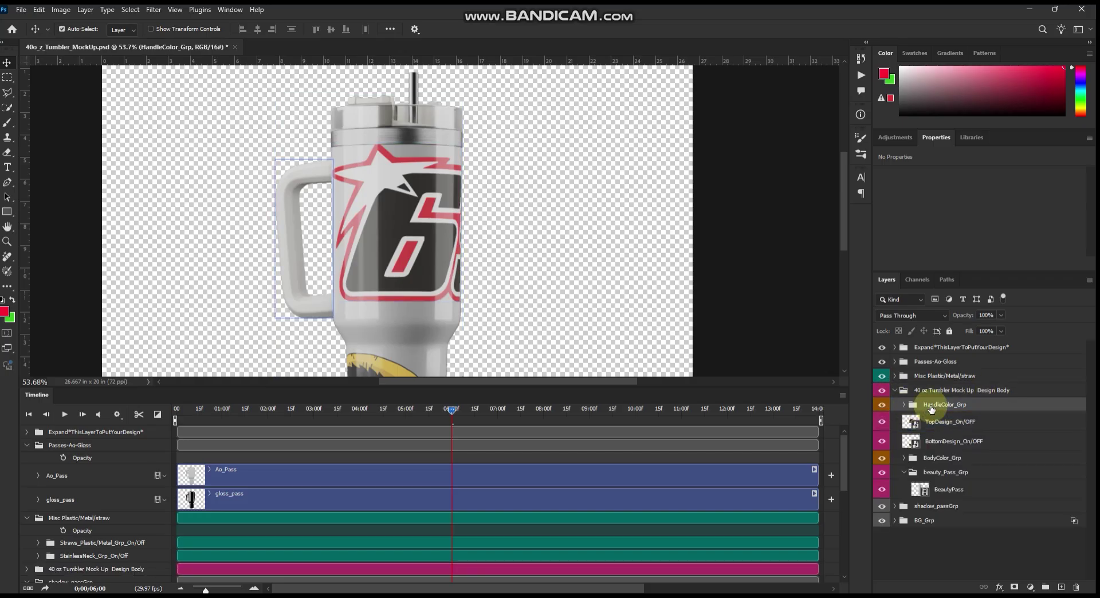
left_click(904, 405)
left_click(927, 424)
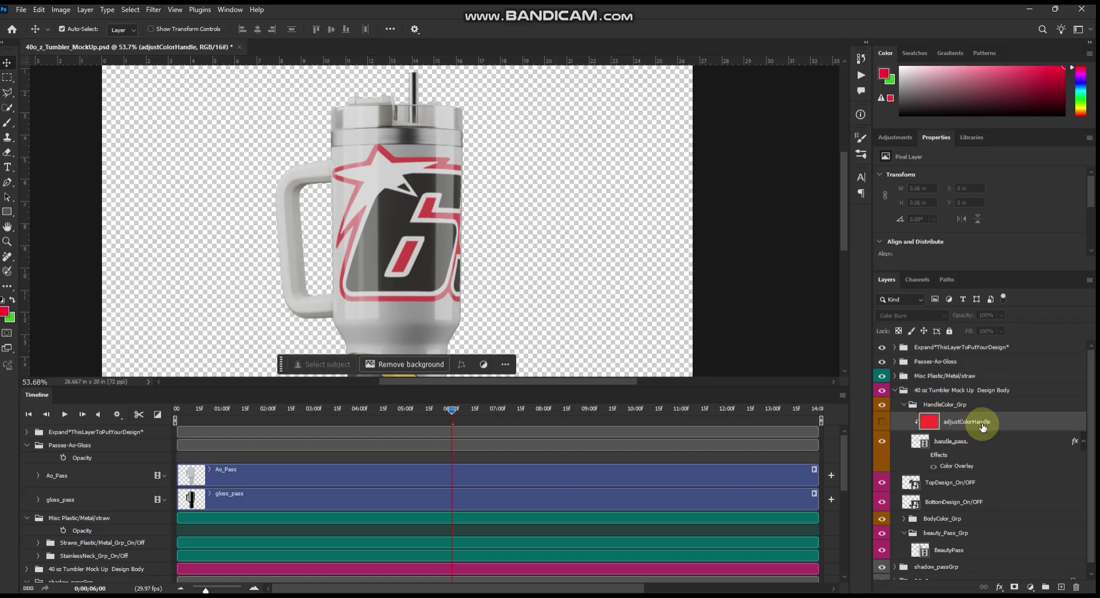
Show the adjustColorHandle layer and fill it with the foreground color set to blue 2515ed.
left_click(881, 424)
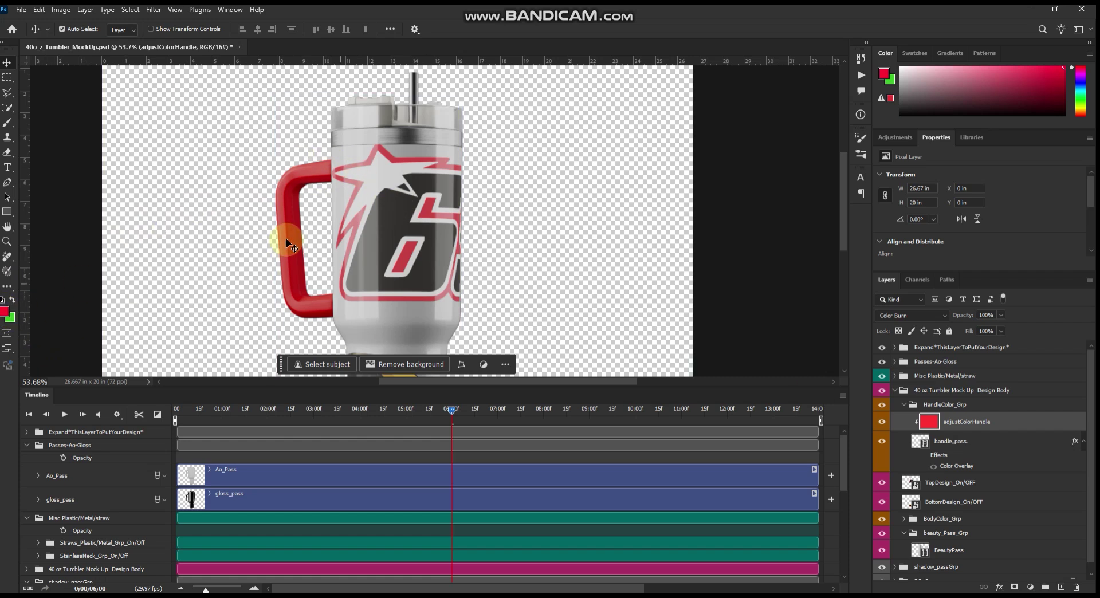
left_click(4, 311)
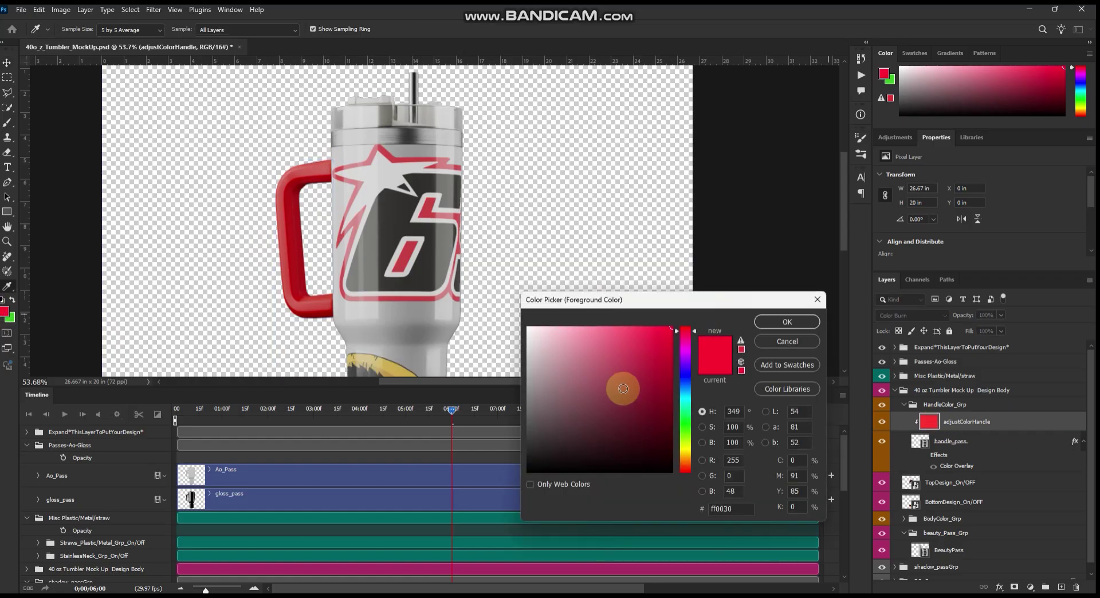
left_click(685, 373)
left_click_drag(638, 366, 660, 337)
left_click(790, 322)
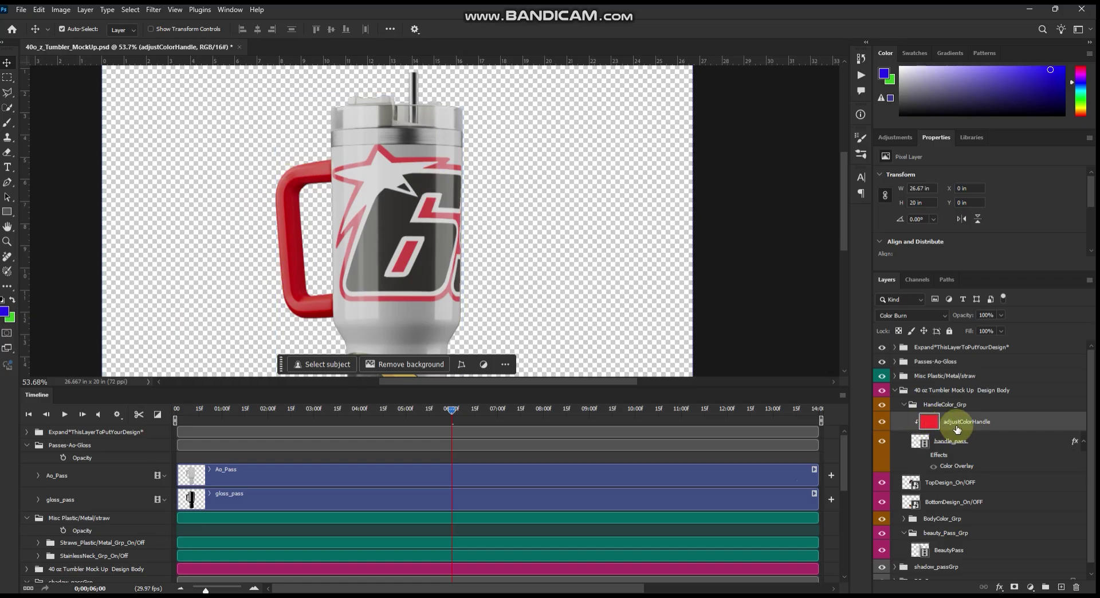
left_click(39, 10)
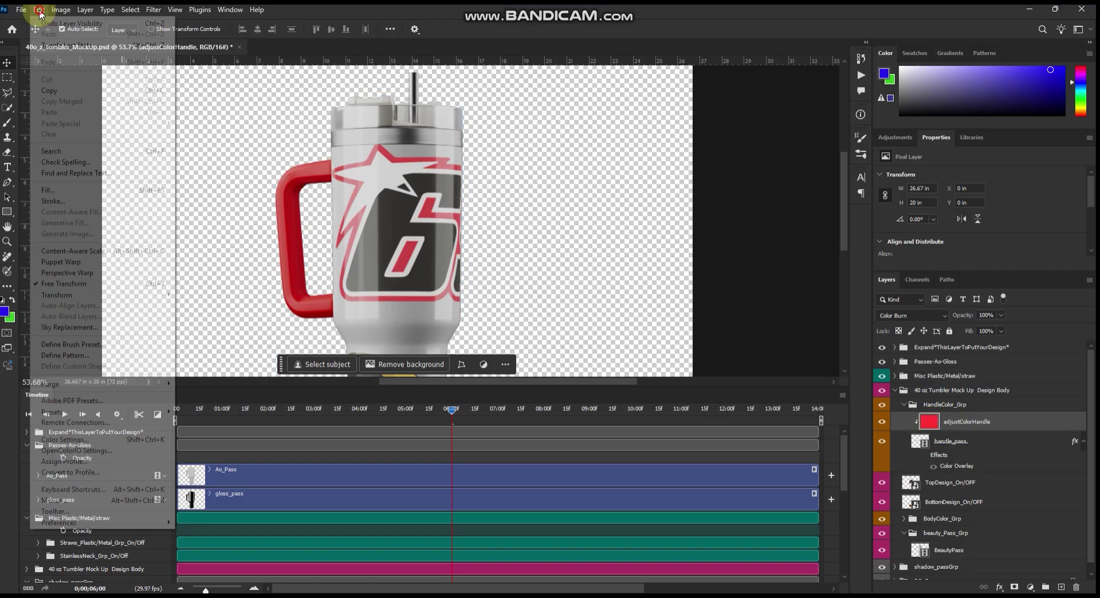
left_click(69, 189)
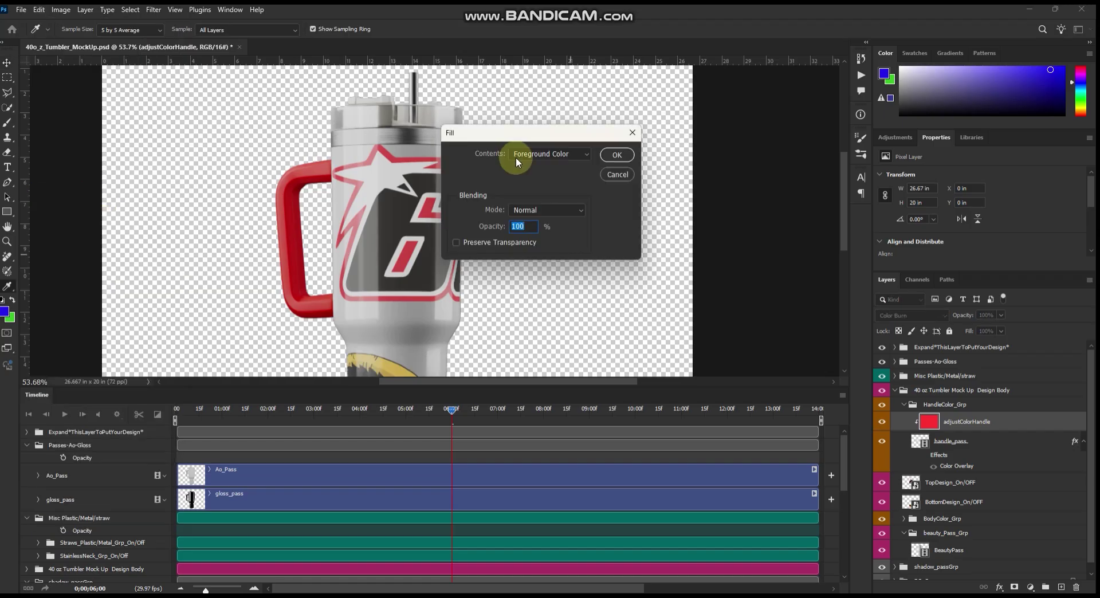
left_click(623, 161)
key("v")
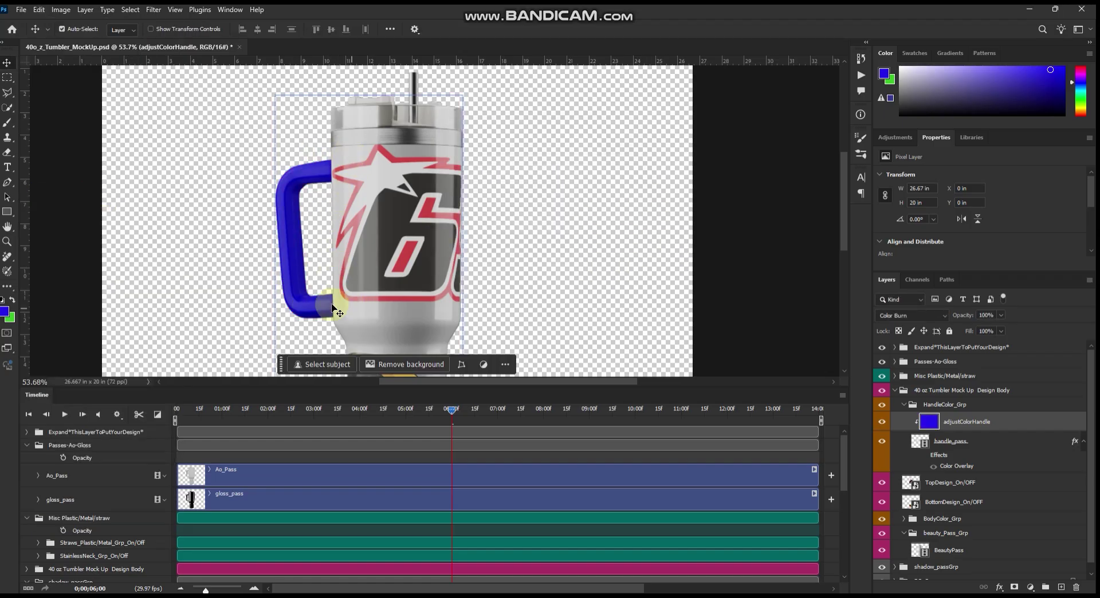
Set the adjustColorHandle layer's blend mode to Color Burn and fill the layer with a magenta foreground color.
left_click(922, 315)
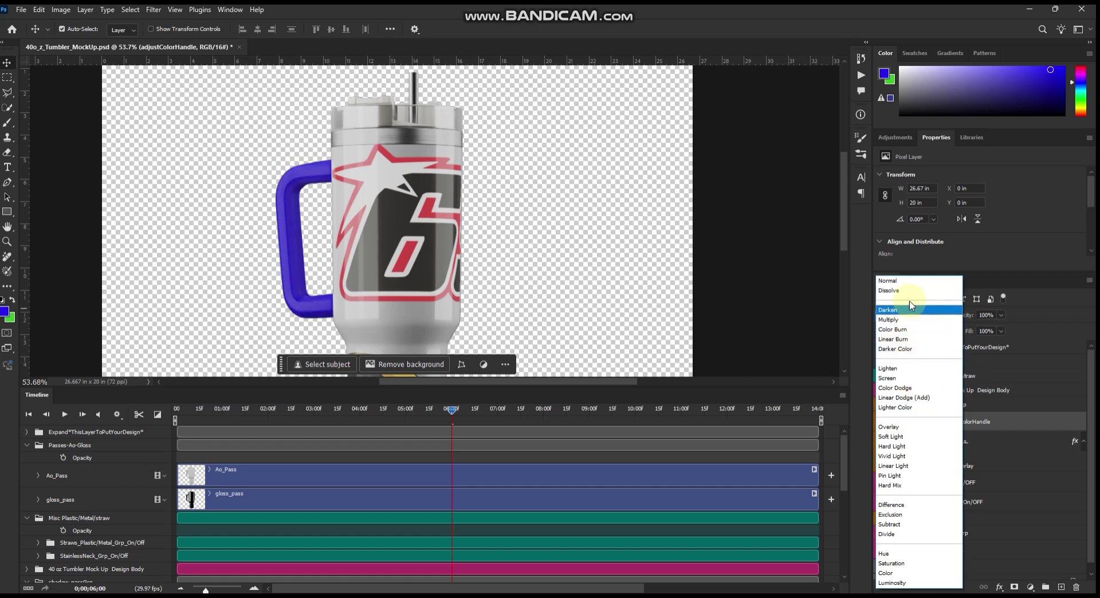
left_click(915, 331)
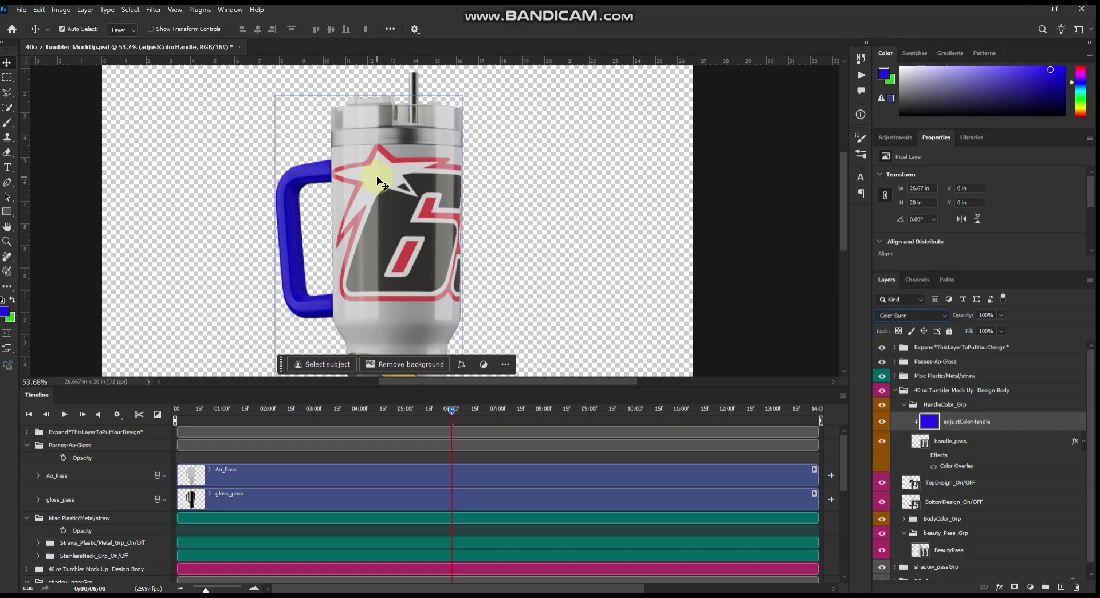
left_click(5, 311)
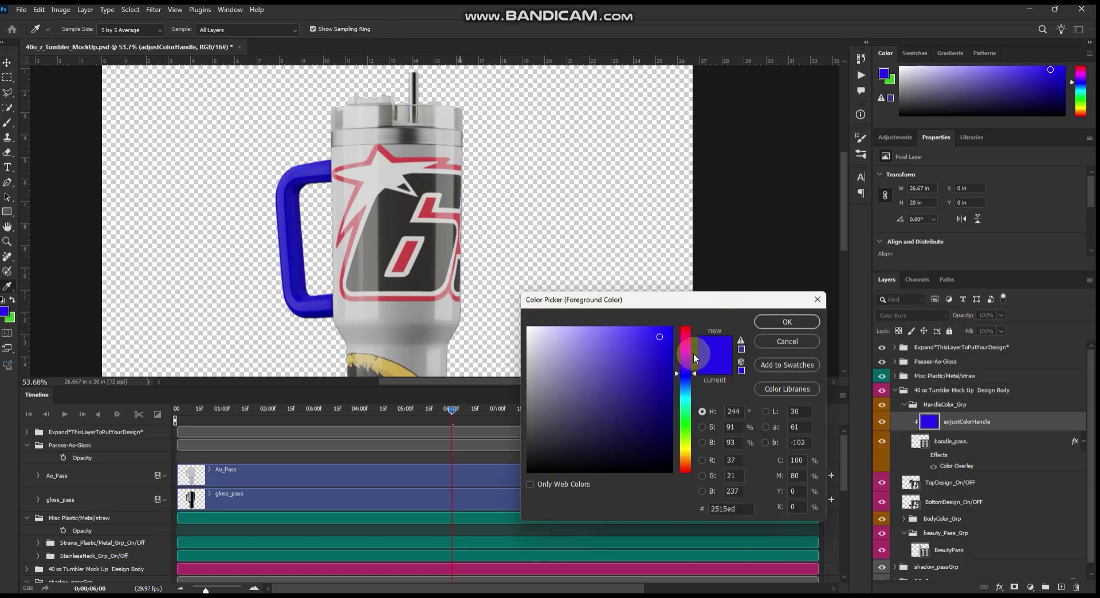
left_click(693, 353)
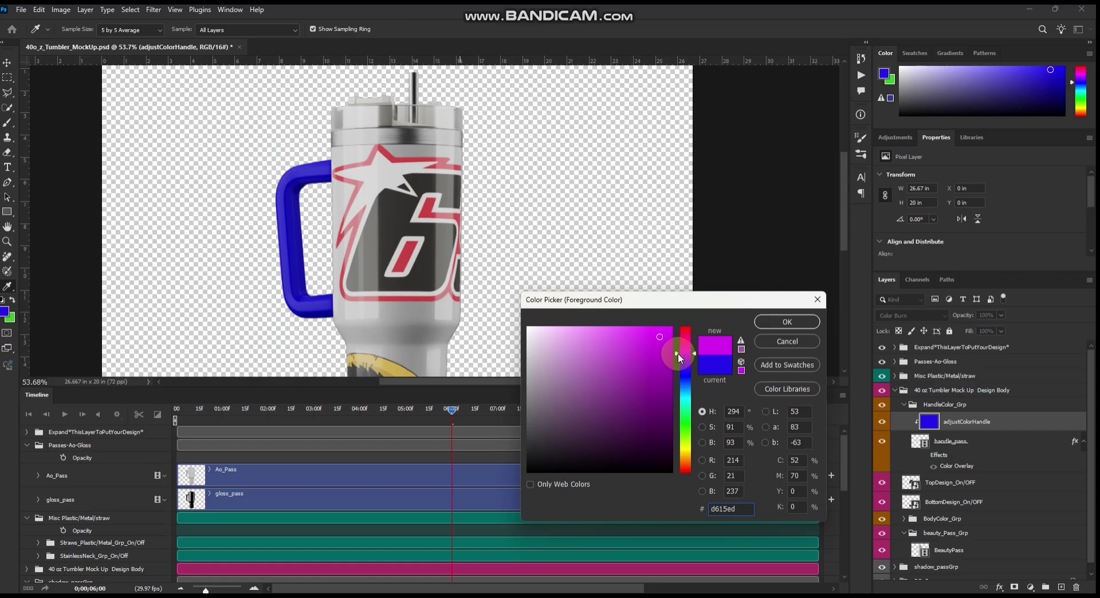
left_click(682, 350)
left_click(659, 335)
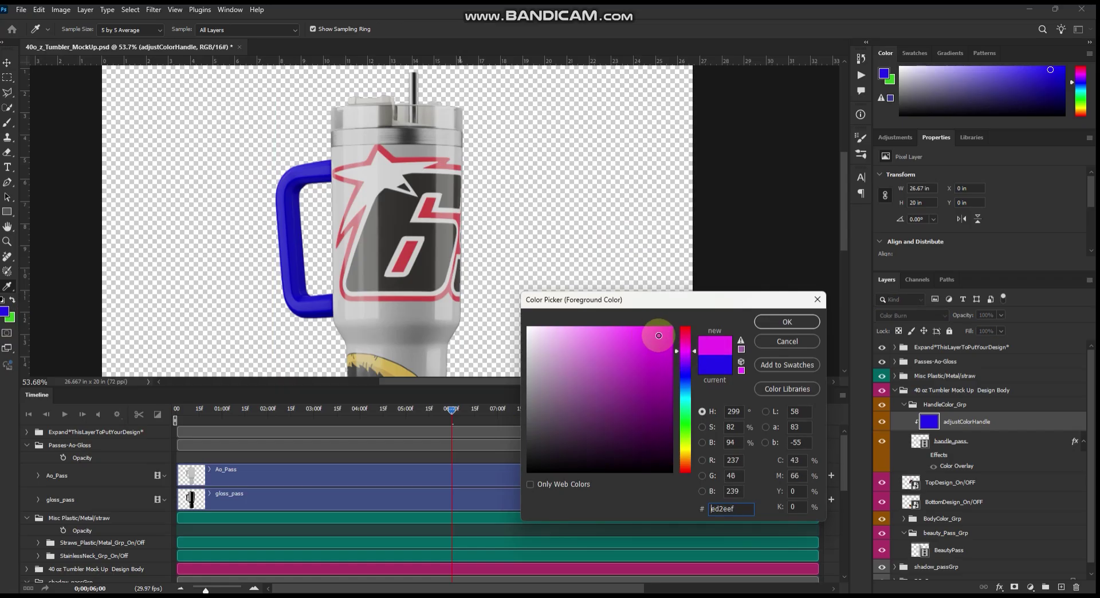
left_click(795, 325)
left_click(39, 10)
left_click(63, 189)
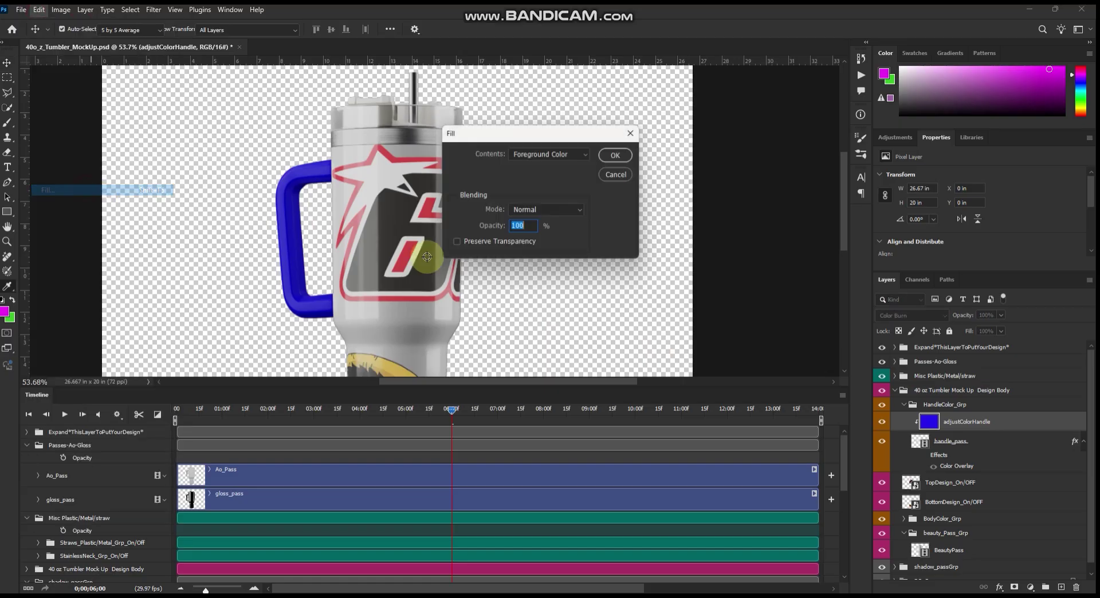
left_click(613, 155)
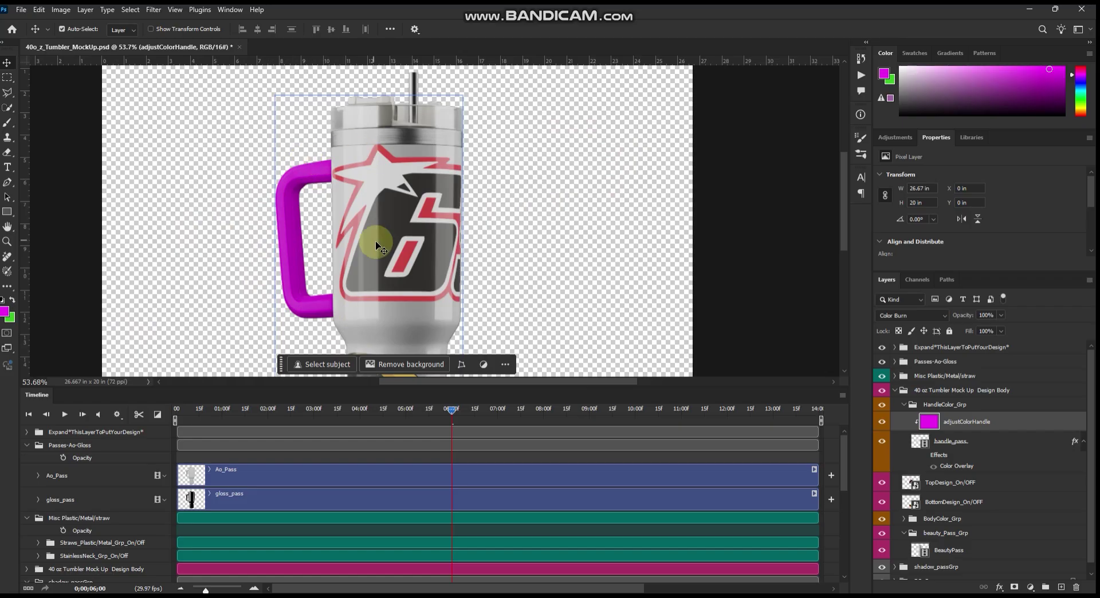
Hide the adjustColorHandle layer and toggle the handle_pass layer's effects, leaving its Color Overlay on.
left_click_drag(841, 219, 838, 220)
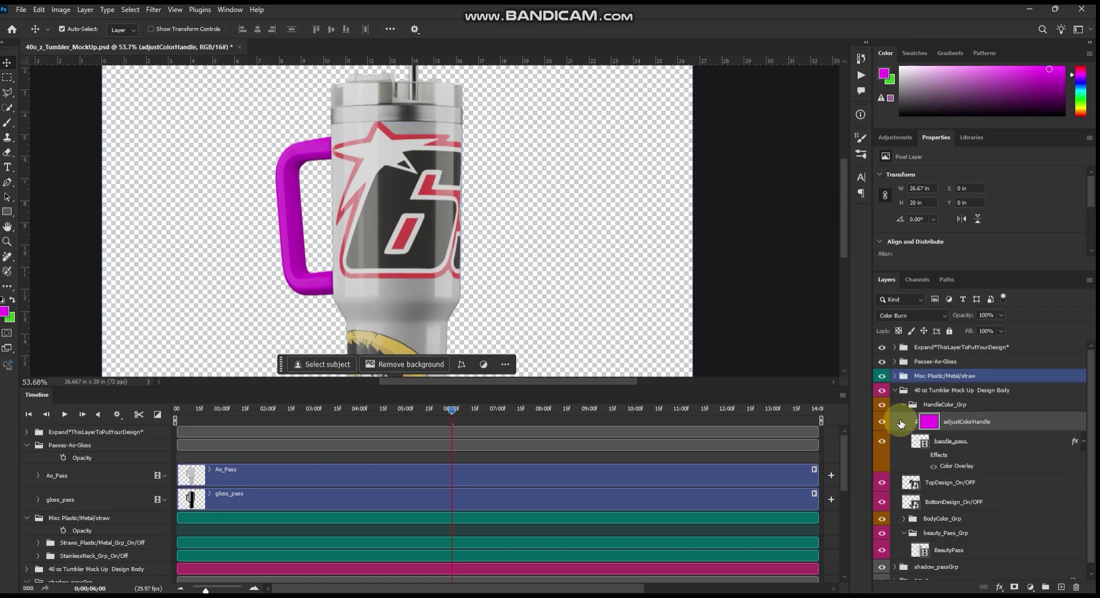
left_click(881, 423)
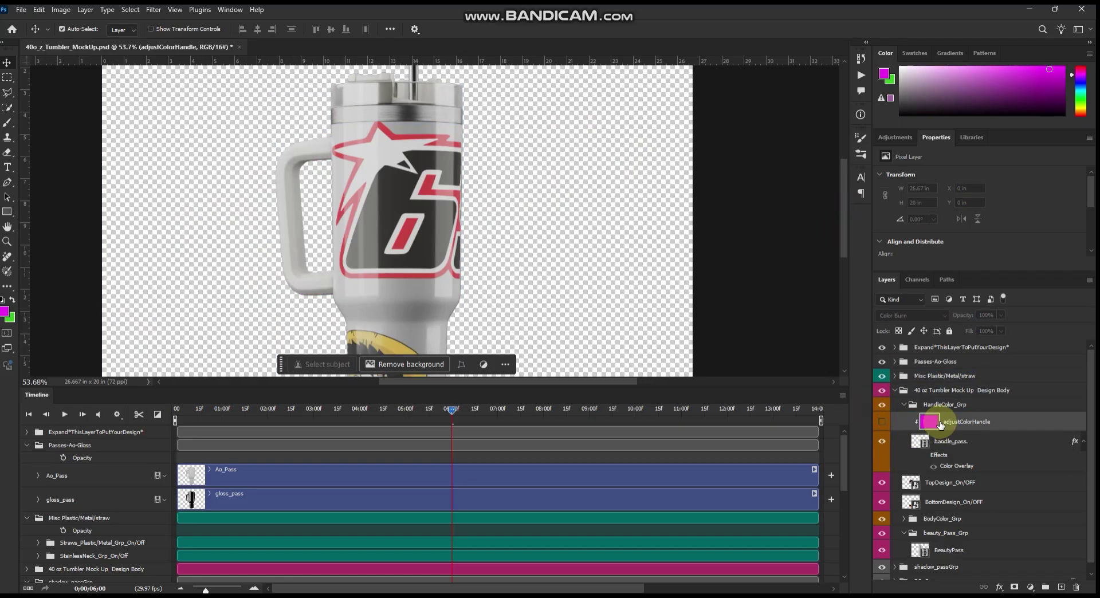
left_click(921, 442)
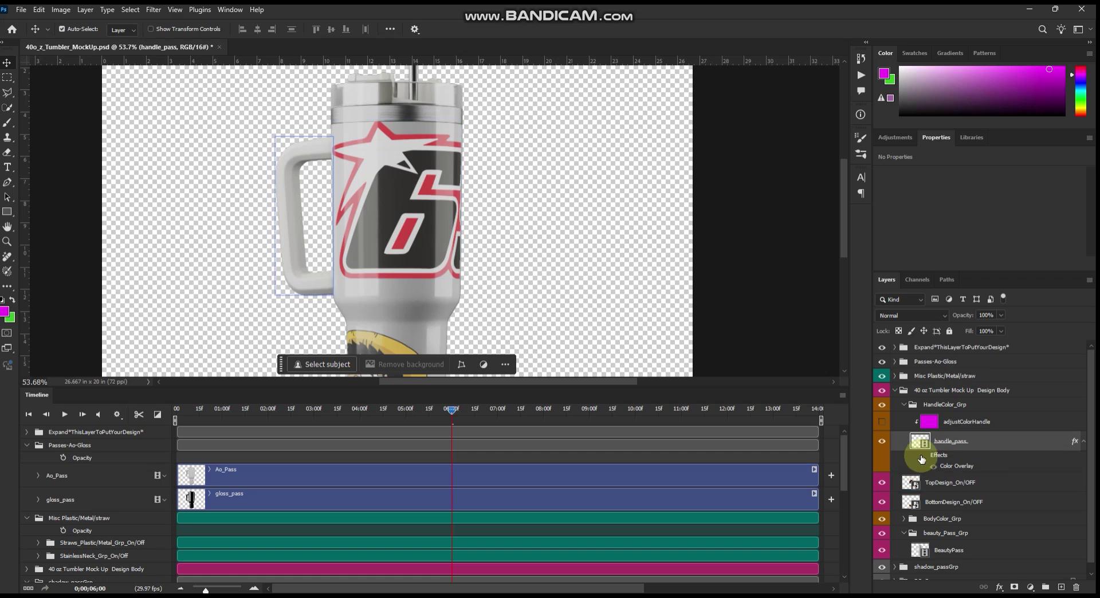
left_click(922, 456)
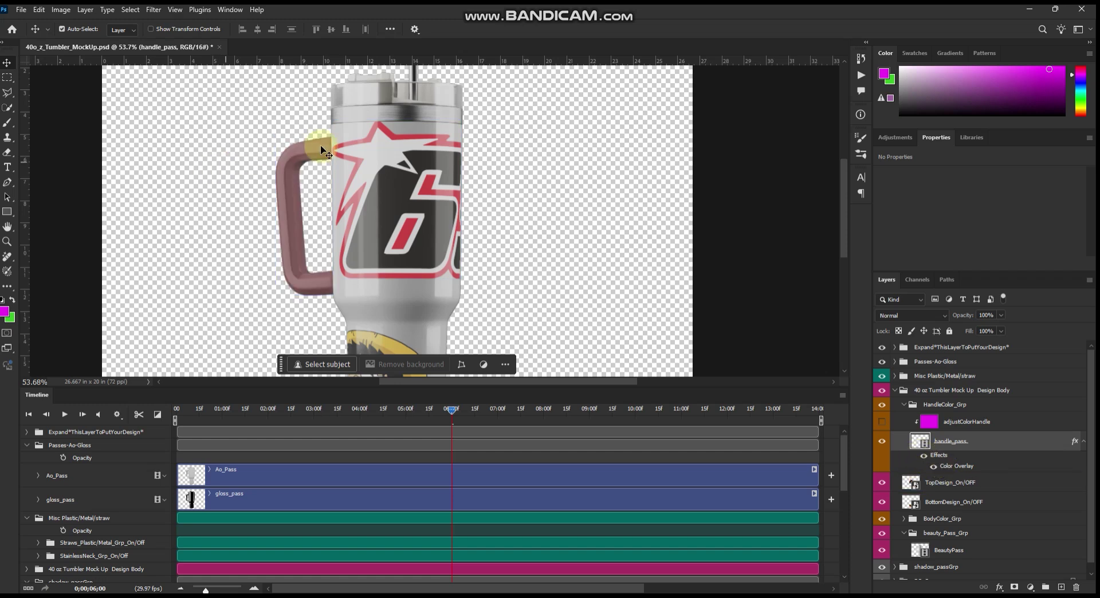
left_click(933, 466)
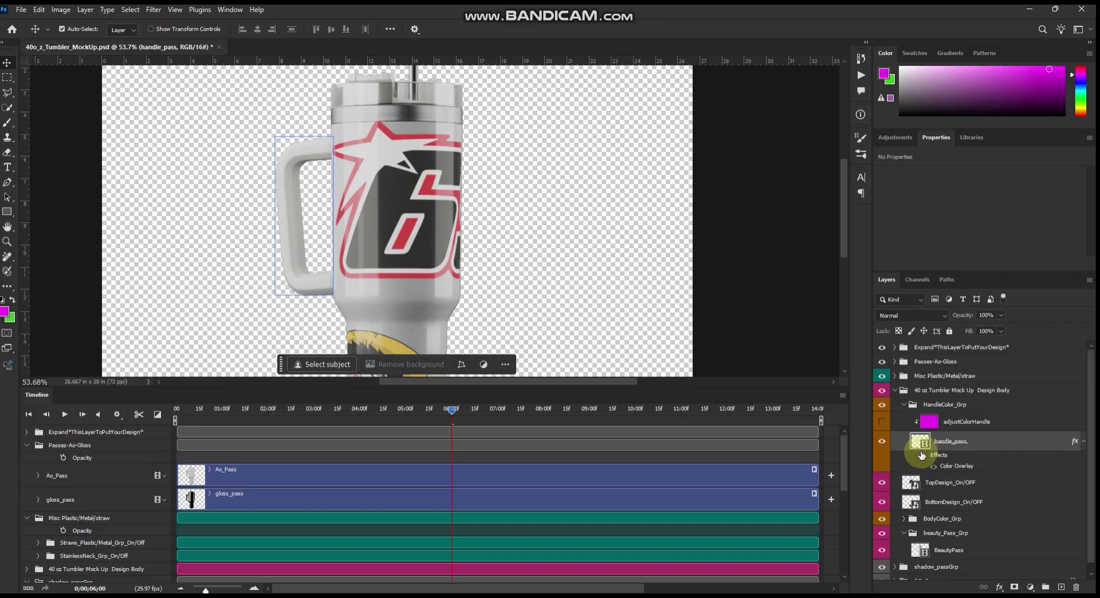
left_click(923, 455)
left_click(891, 519)
Change the handle_pass layer's Color Overlay to dark green 1d6646.
left_click(955, 467)
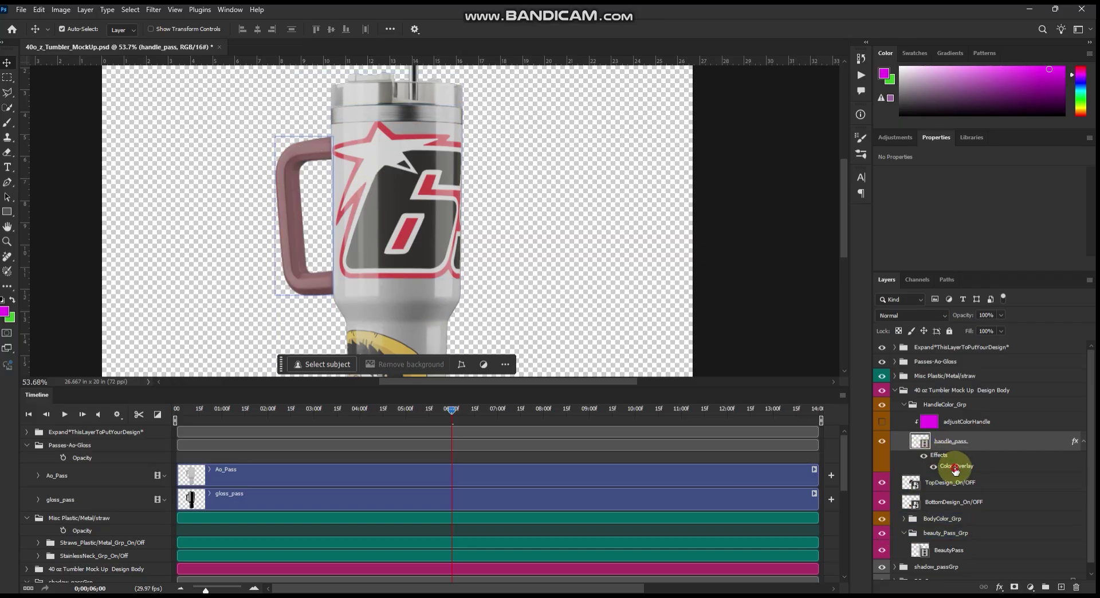
double_click(954, 467)
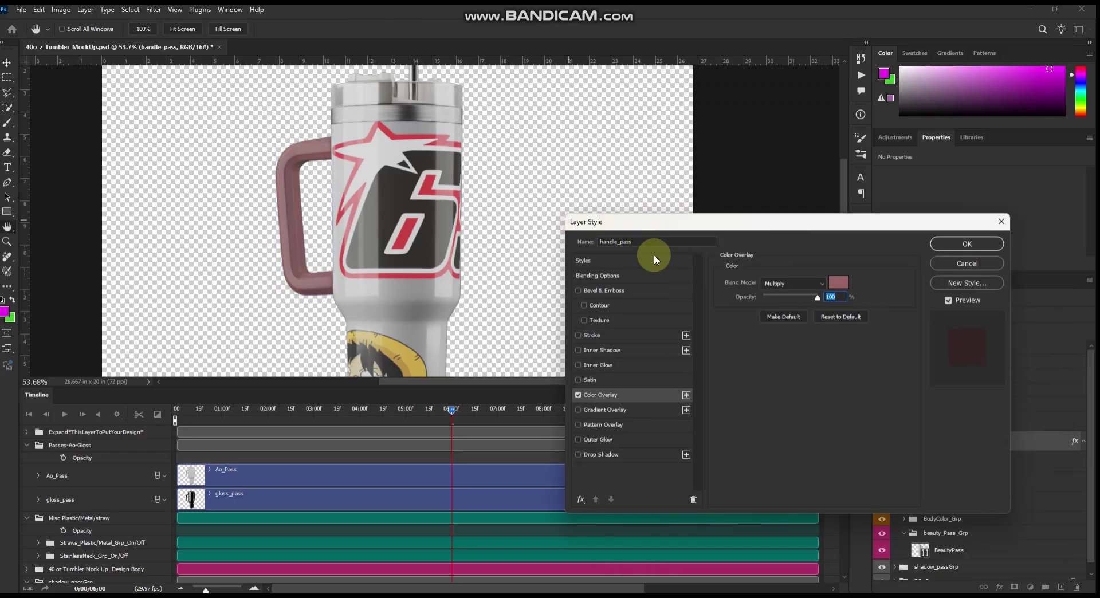
left_click(841, 287)
left_click_drag(601, 363, 651, 366)
mouse_move(555, 323)
left_mouse_down()
mouse_move(557, 363)
mouse_move(638, 326)
mouse_move(582, 344)
mouse_move(636, 437)
mouse_move(658, 385)
mouse_move(621, 344)
mouse_move(589, 338)
left_mouse_up()
left_click(603, 417)
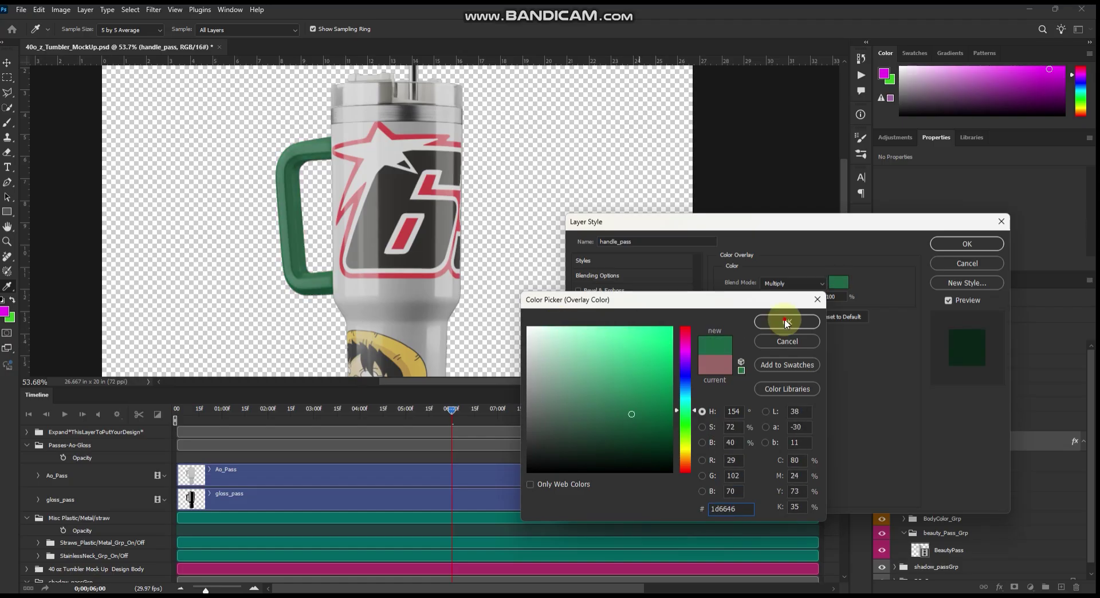
left_click(782, 320)
key("Return")
Turn off the handle_pass effects, show the adjustColorHandle layer again, and collapse HandleColor_Grp.
left_click_drag(932, 426, 928, 458)
left_click(922, 456)
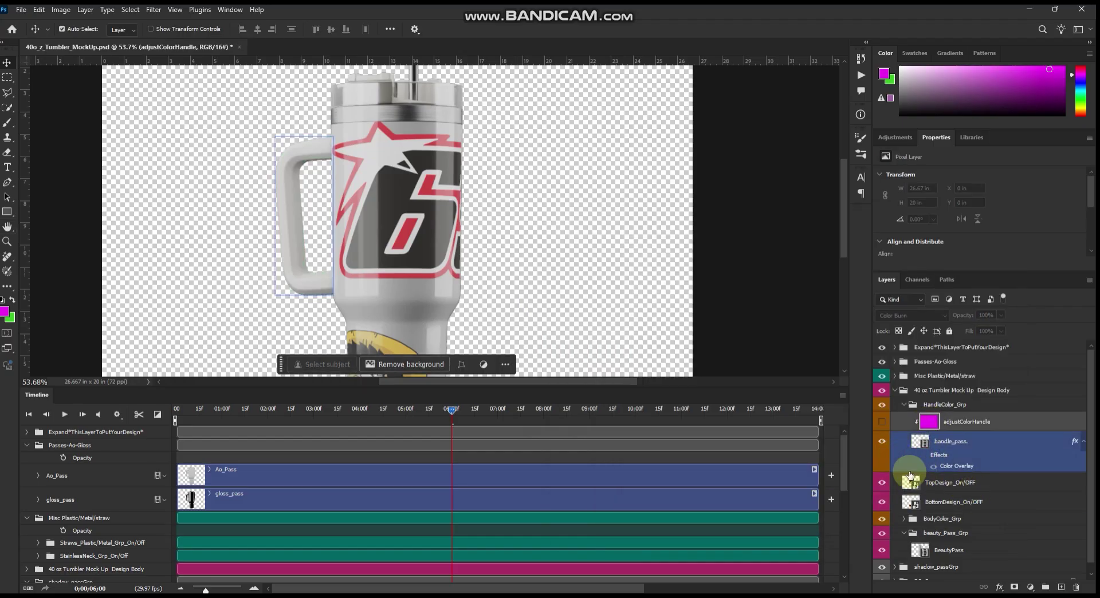
left_click(880, 423)
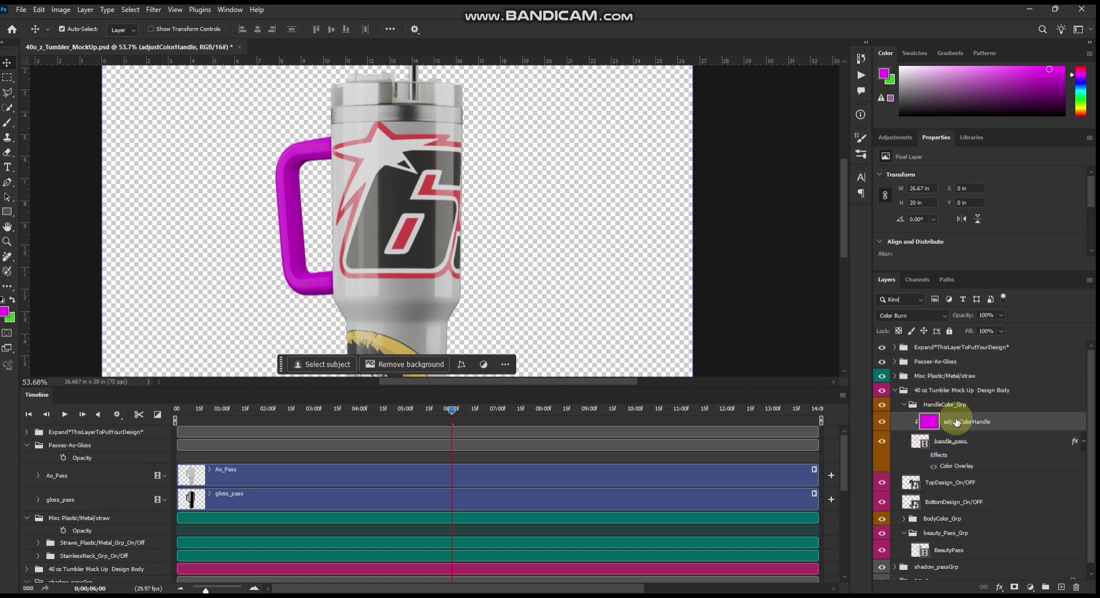
left_click(902, 409)
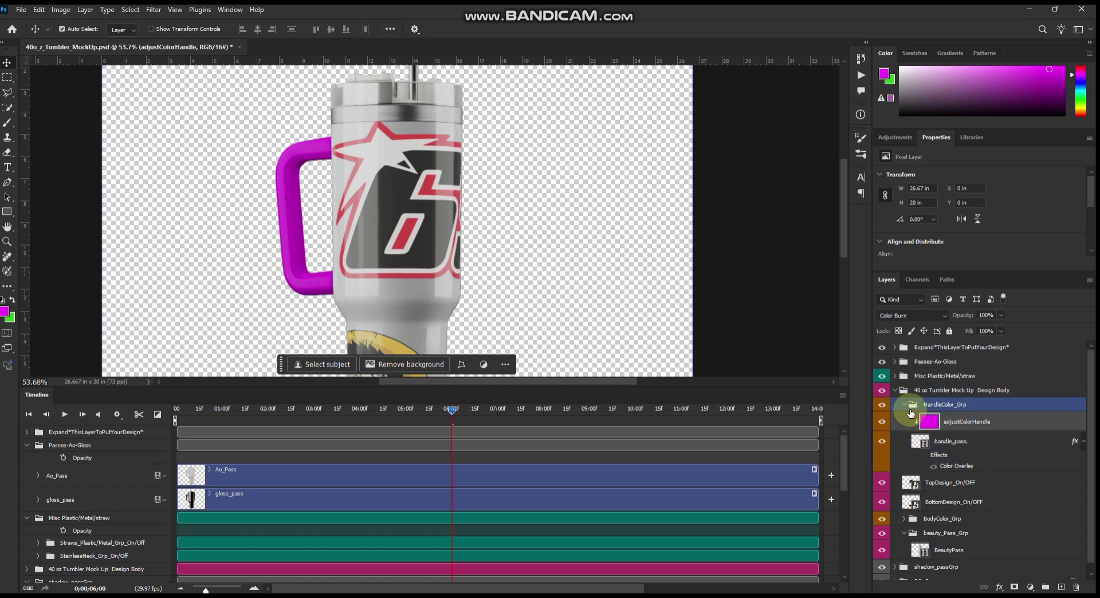
left_click(905, 405)
mouse_move(907, 406)
left_mouse_down()
mouse_move(897, 400)
mouse_move(912, 449)
mouse_move(911, 397)
left_mouse_up()
left_click(912, 392)
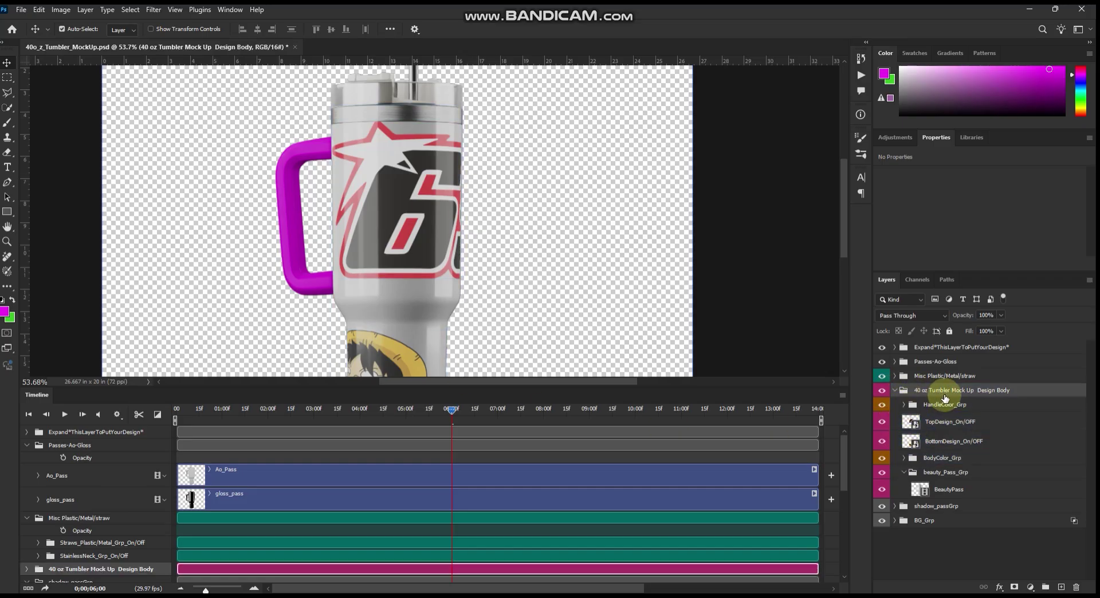
Expand BodyColor_Grp, turn on the diffuse_Pass layer's effects, and change its Color Overlay to magenta.
left_click_drag(983, 399, 960, 464)
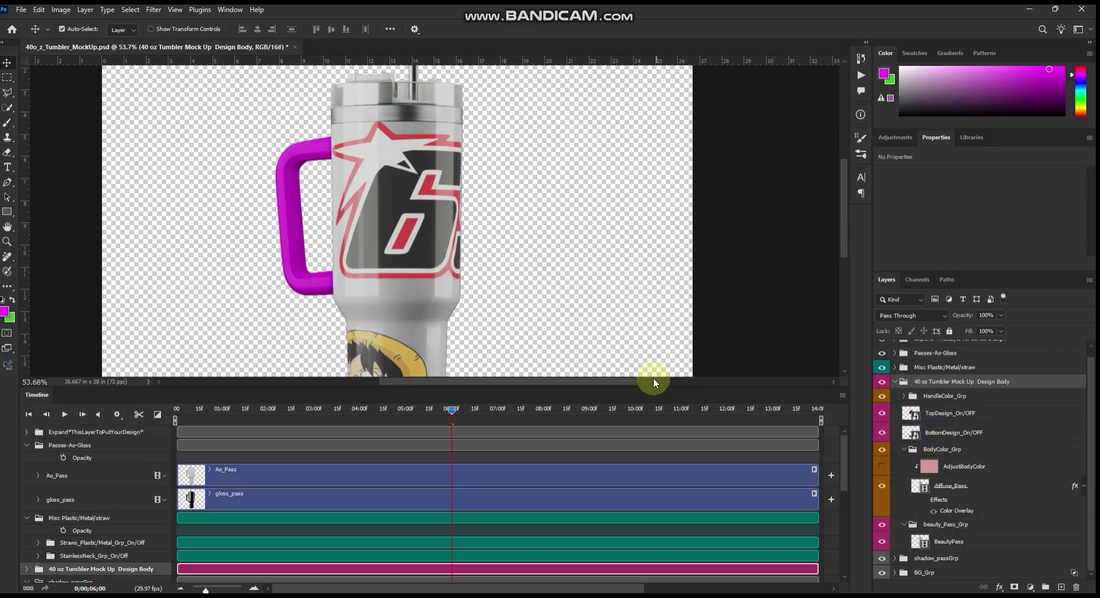
left_click(924, 499)
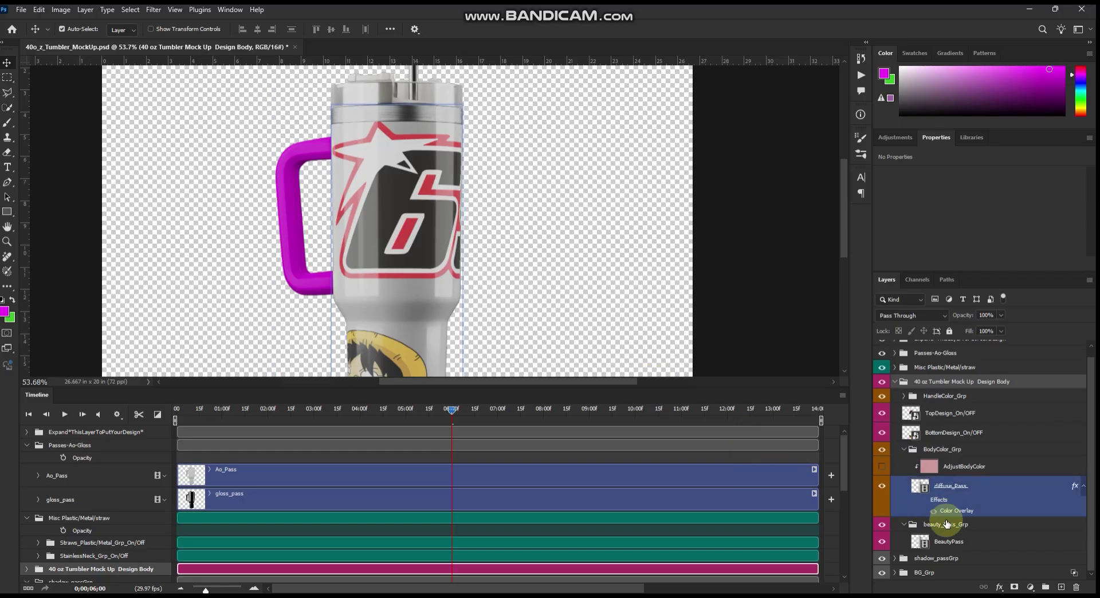
left_click(923, 500)
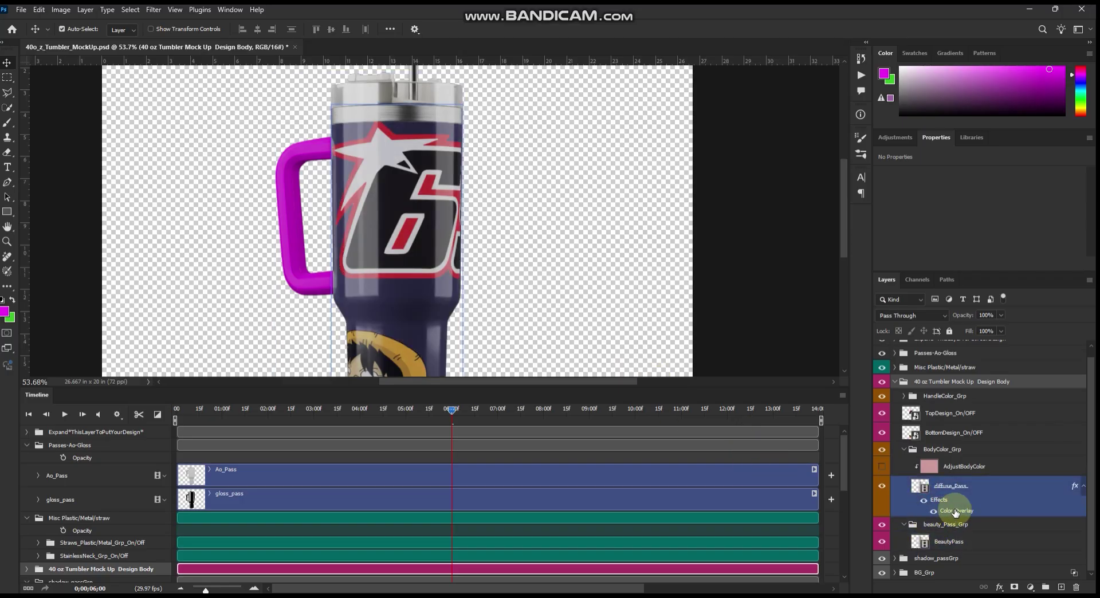
double_click(956, 511)
left_click(838, 282)
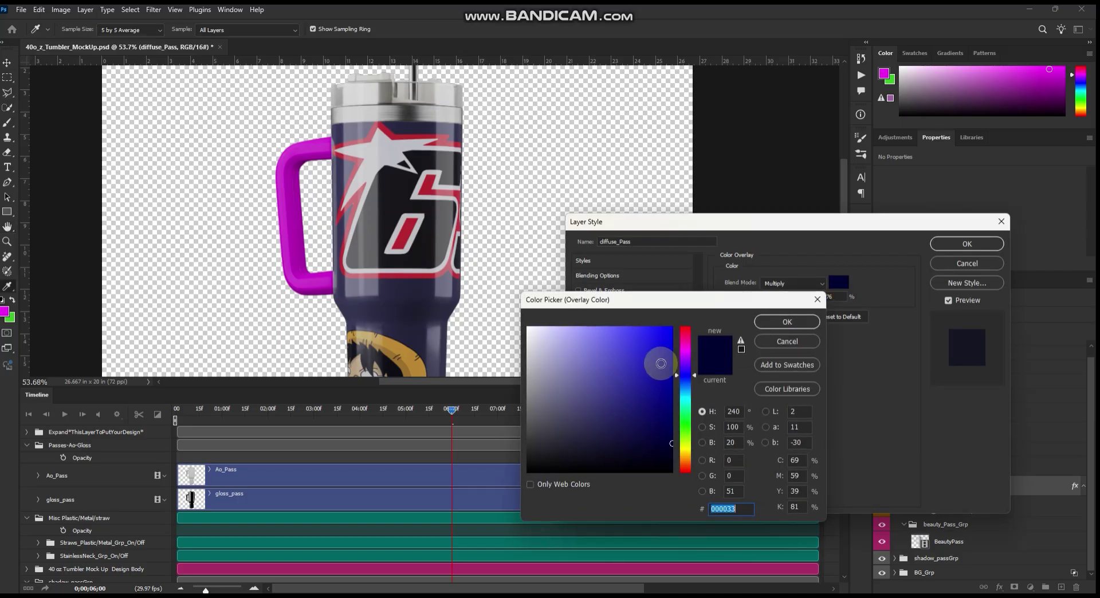
left_click(685, 346)
left_click_drag(580, 374, 589, 441)
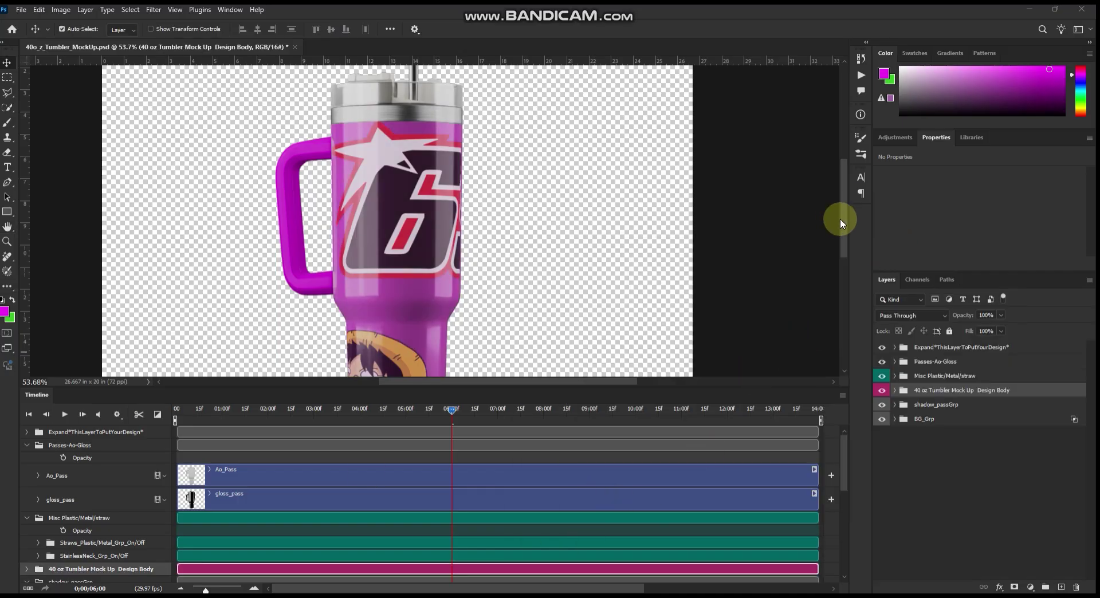
Expand shadow_passGrp and duplicate the shadow copy 2 layer to strengthen the shadow under the tumbler.
scroll(840, 218, "down", 4)
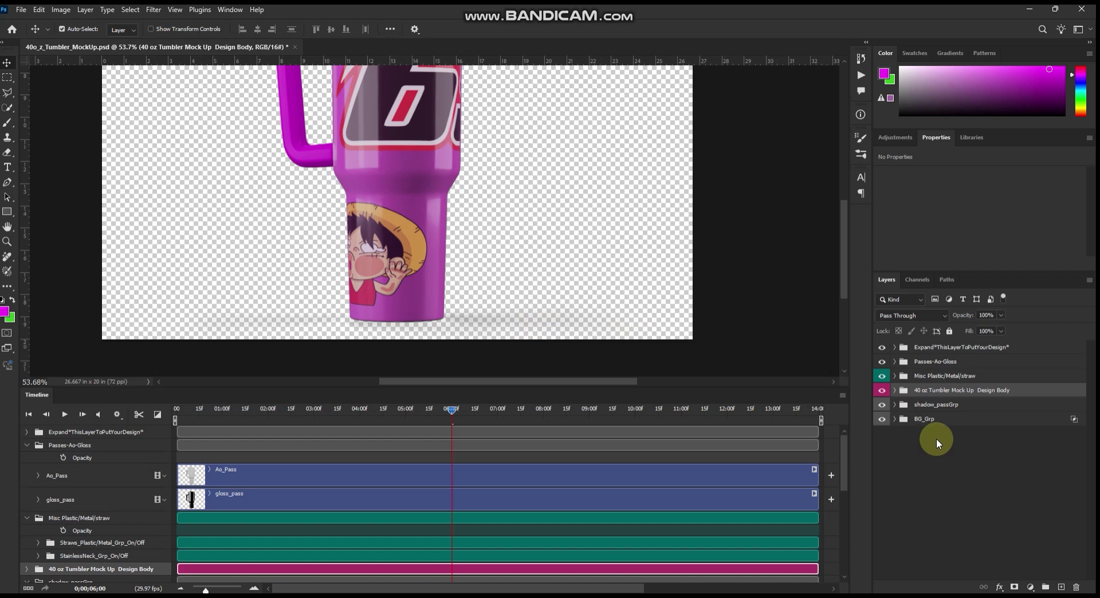
left_click(922, 405)
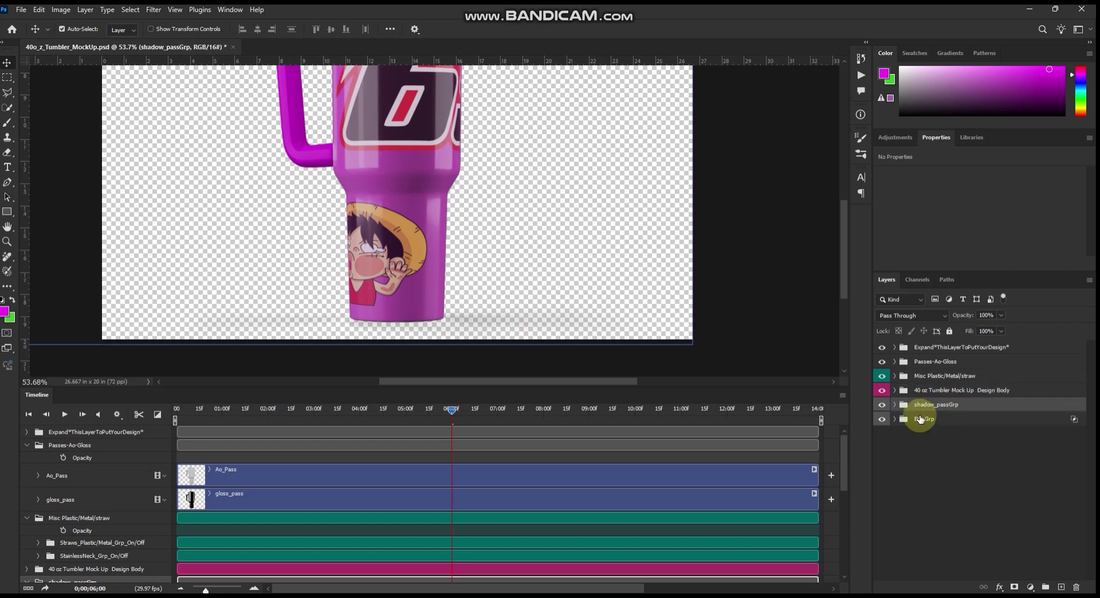
left_click(894, 405)
left_click(913, 421)
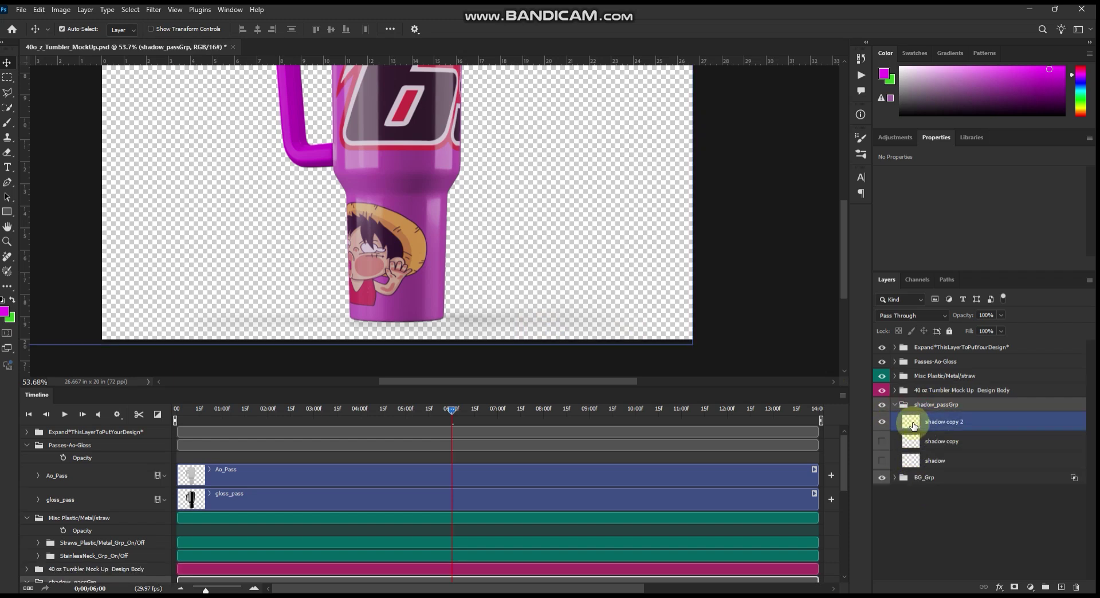
left_click_drag(913, 422, 1061, 587)
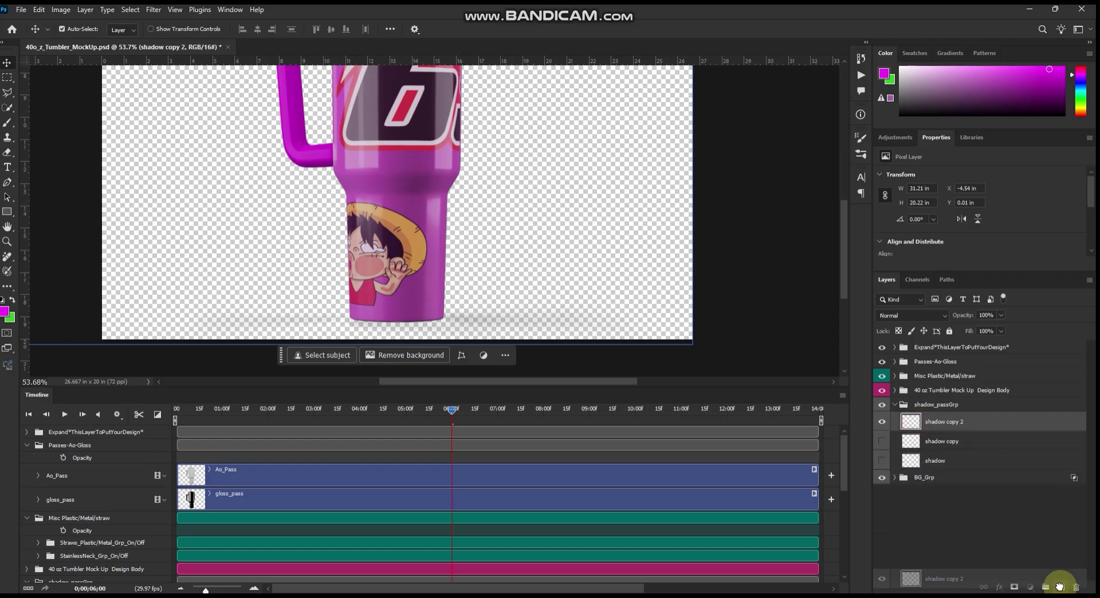
Hide and show the duplicated shadow layer repeatedly to compare the shadow strength under the tumbler.
left_click(882, 424)
left_click(882, 424)
left_click(882, 424)
left_click(882, 424)
left_click(882, 424)
left_click(882, 424)
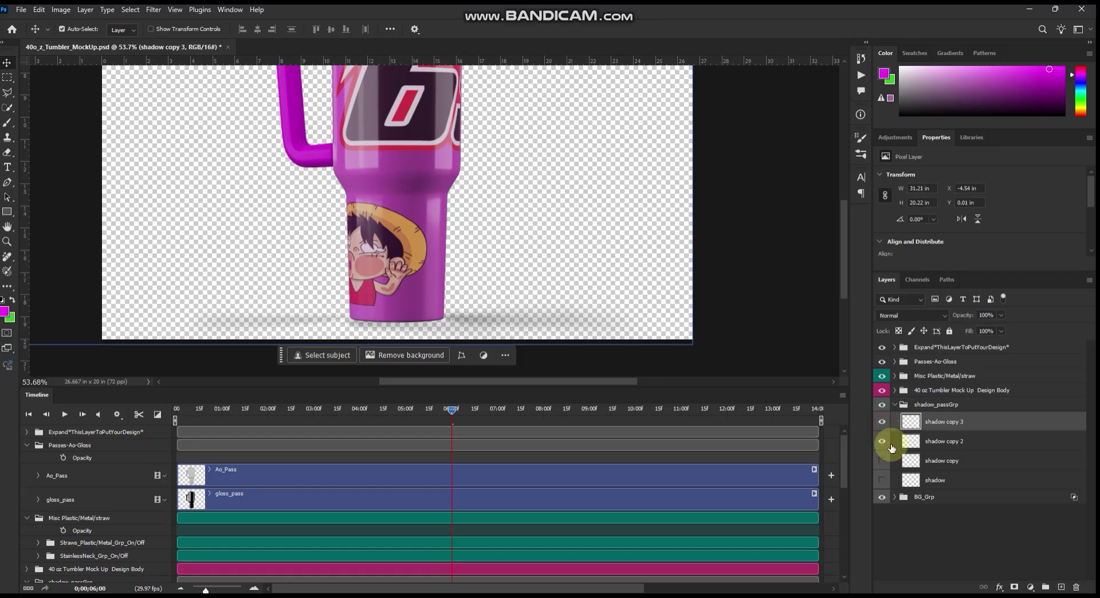
Show the shadow copy and shadow layers to darken the shadow under the tumbler, and collapse shadow_passGrp.
left_click(882, 460)
left_click(882, 480)
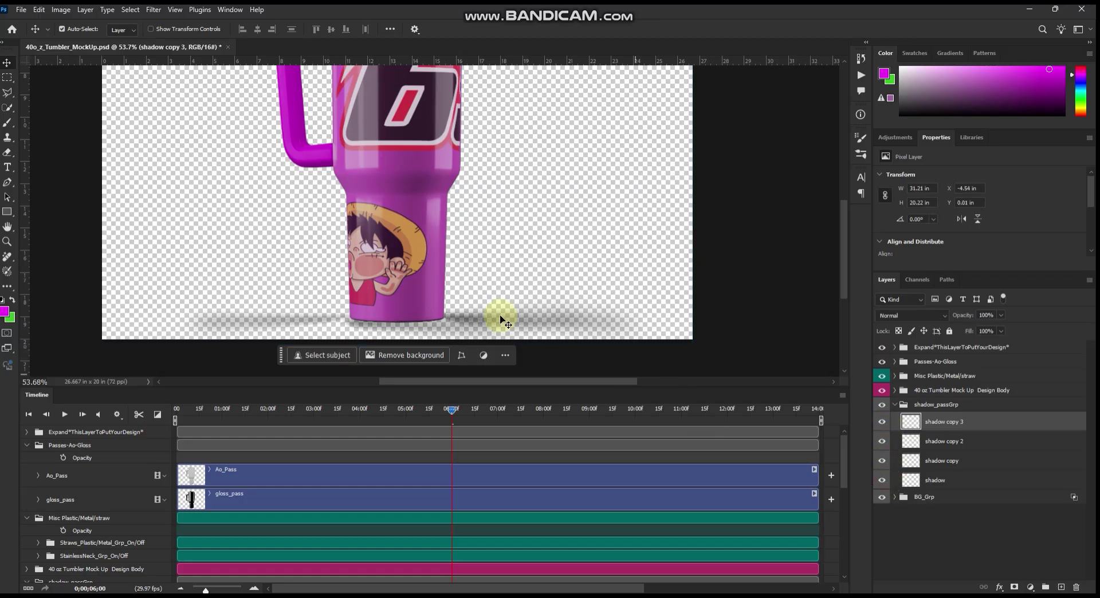
scroll(848, 233, "up", 3)
scroll(844, 245, "up", 3)
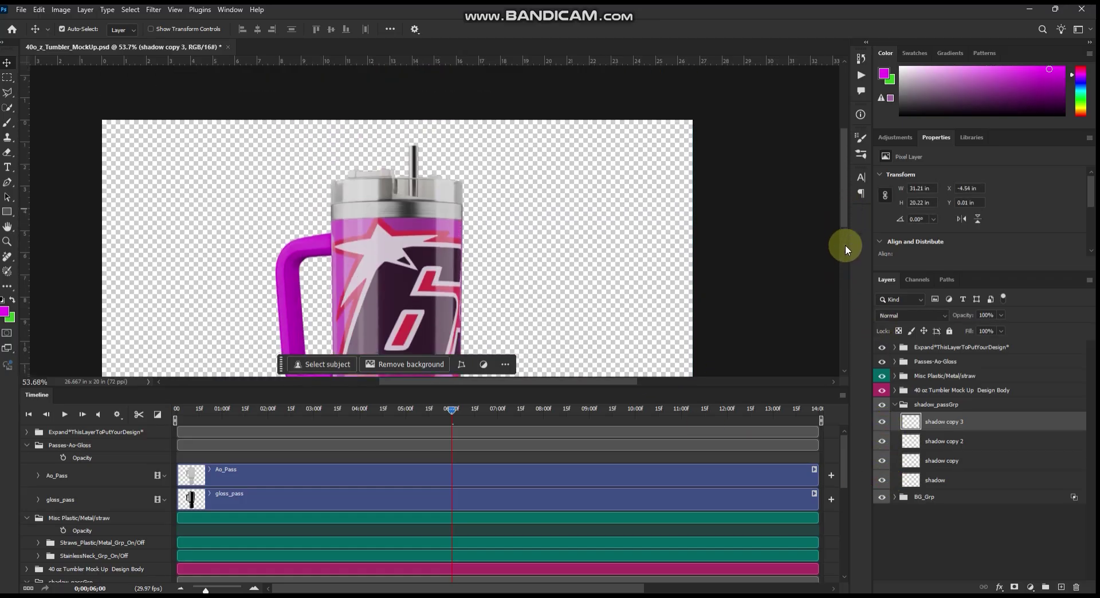
scroll(845, 315, "down", 6)
left_click(894, 404)
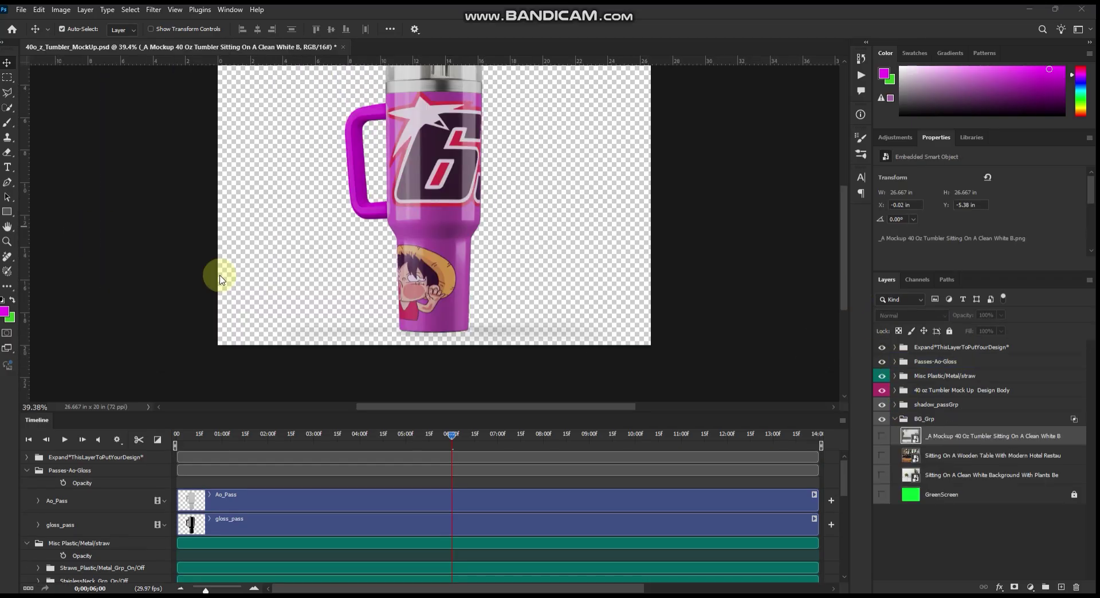
Place Sitting On A Wooden Table With Modern Hotel Lobby.png as an embedded image above the other backgrounds in BG_Grp.
left_click(894, 419)
left_click(909, 417)
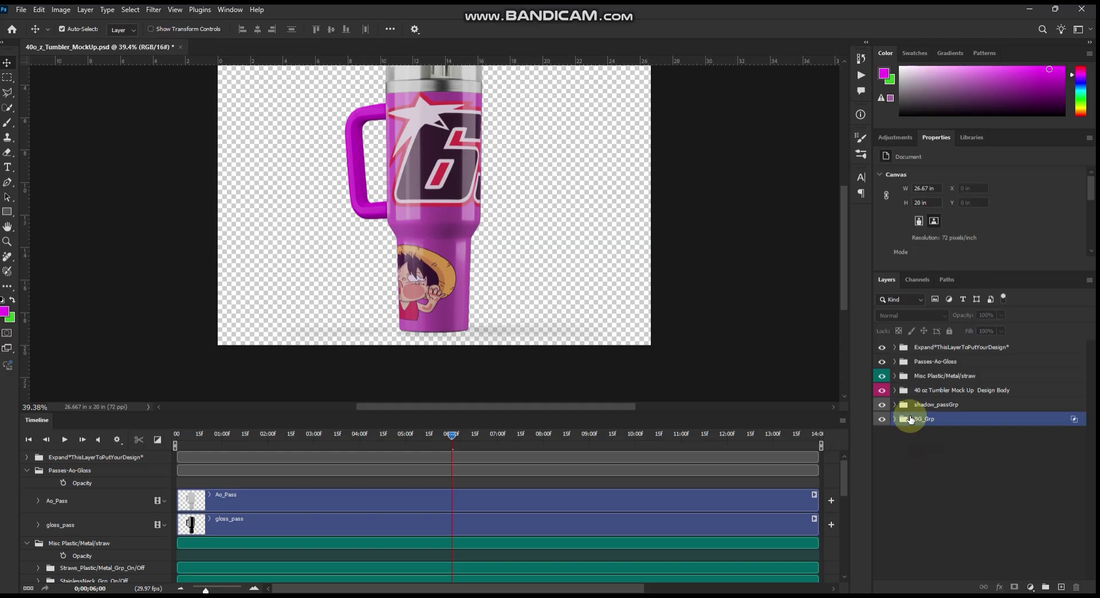
left_click(894, 419)
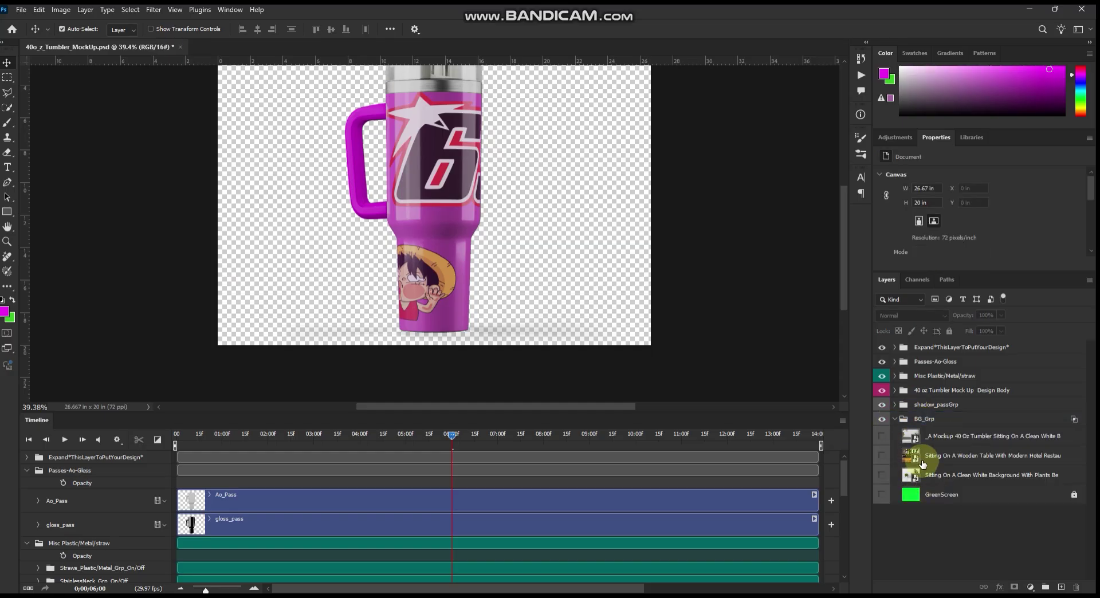
left_click(918, 436)
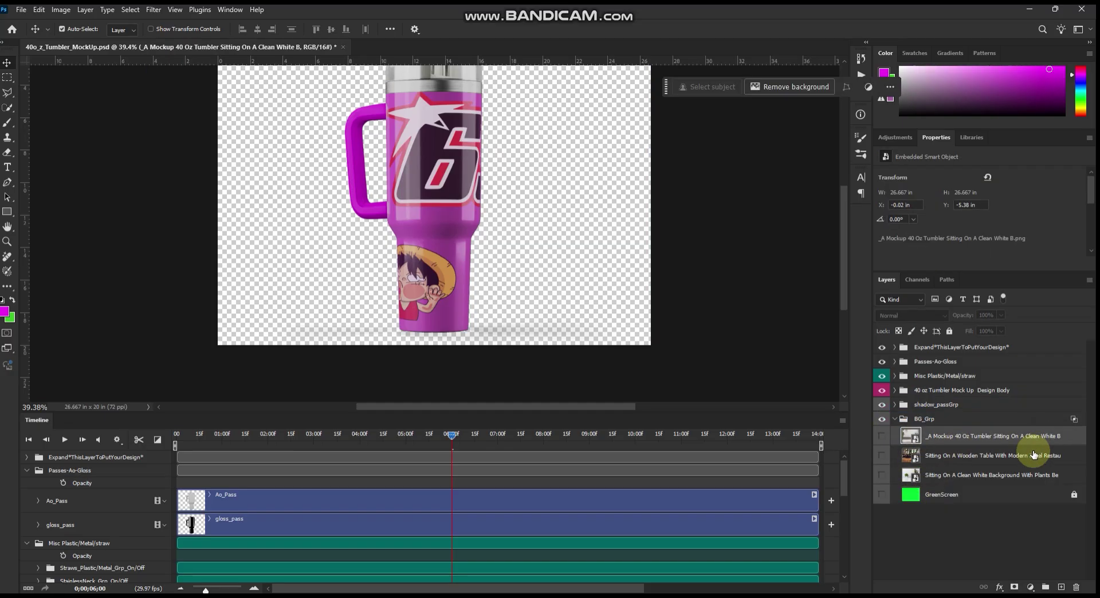
left_click(17, 12)
left_click(35, 231)
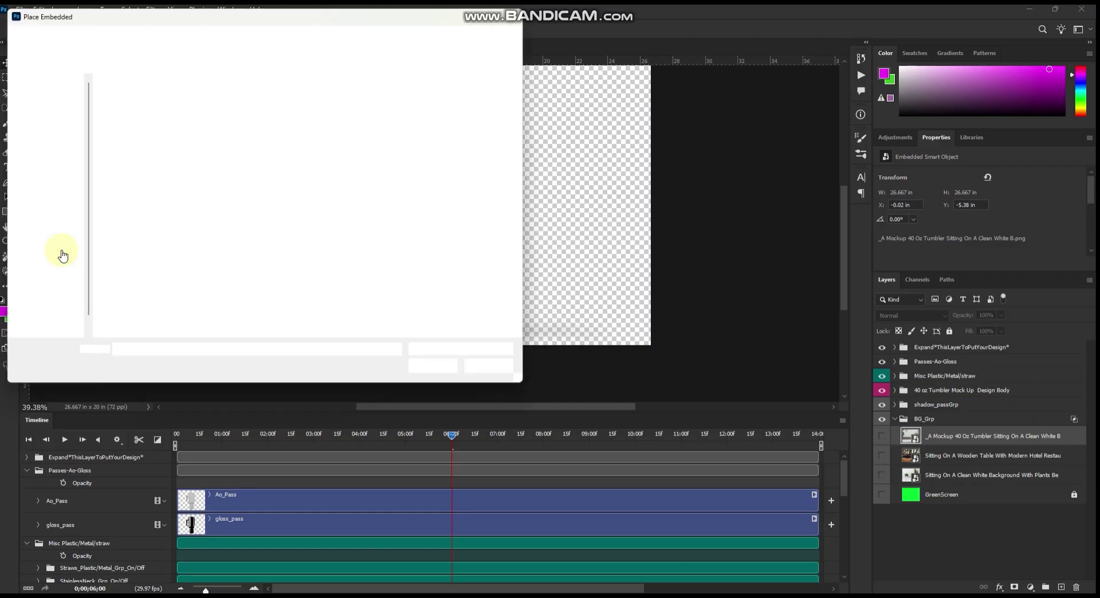
scroll(255, 187, "down", 1)
left_click(256, 187)
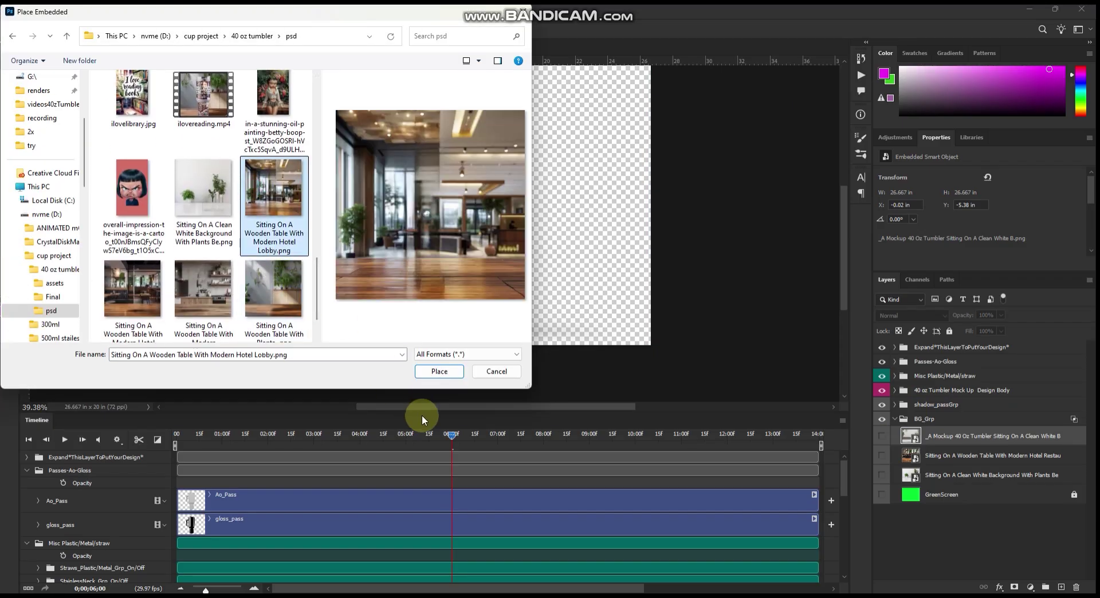
left_click(439, 374)
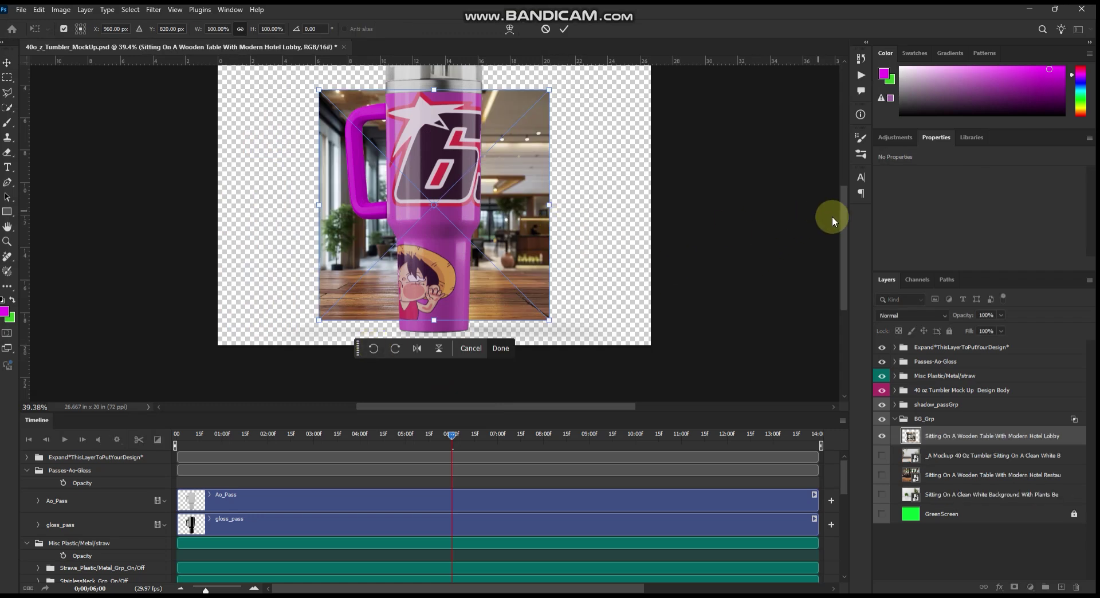
Scale the hotel lobby image to 187.49% to fill the canvas width and move it up so the tumbler stands on the wooden table.
left_click_drag(549, 204, 649, 216)
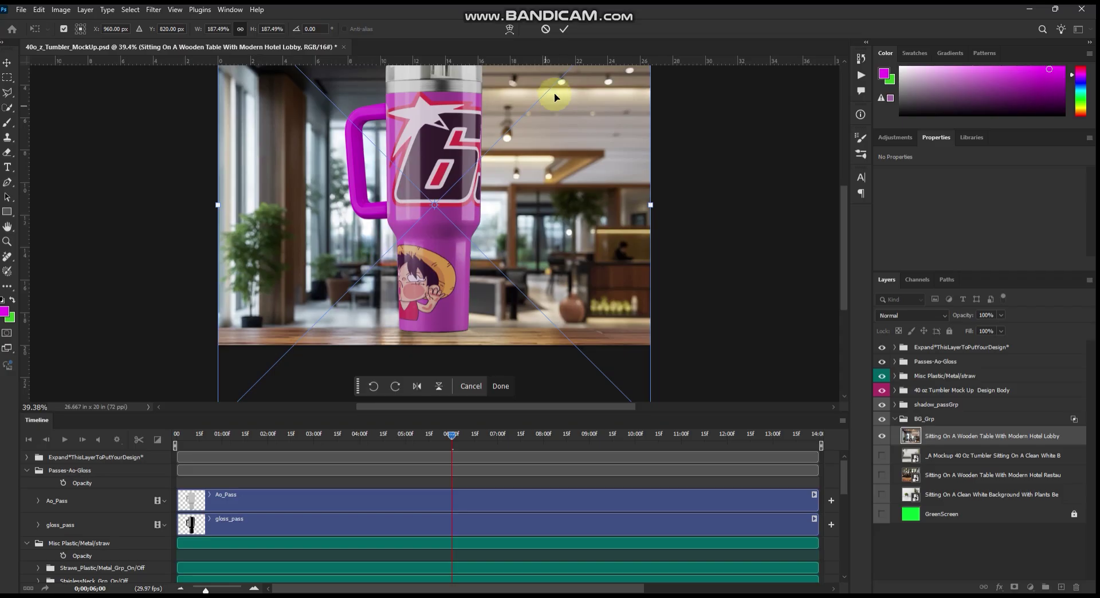
left_click(561, 30)
left_click_drag(565, 265, 561, 191)
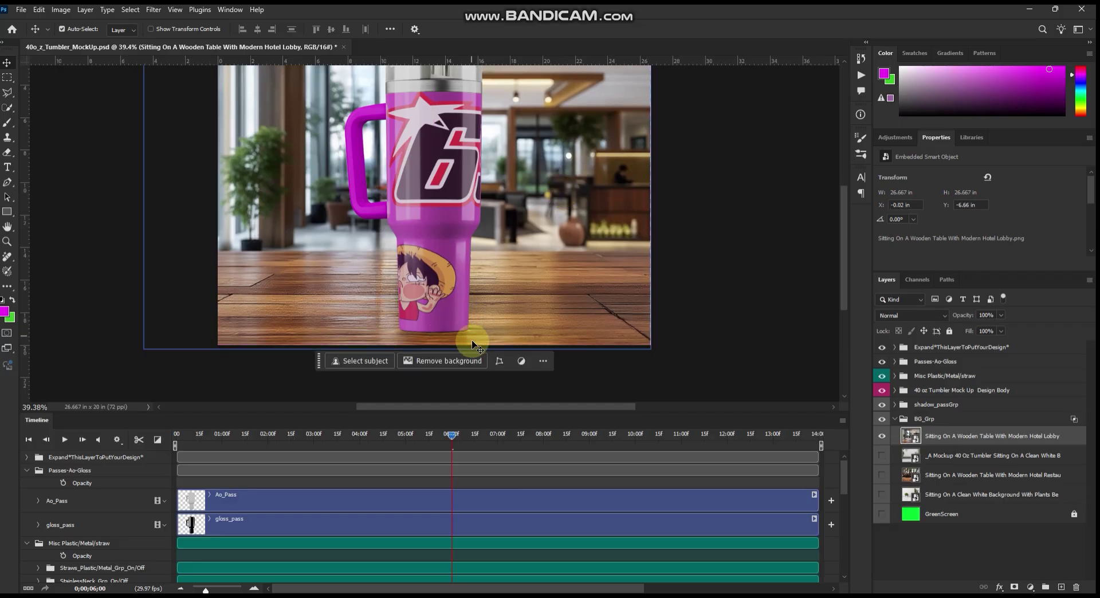
mouse_move(841, 264)
left_mouse_down()
mouse_move(836, 245)
mouse_move(841, 265)
left_mouse_up()
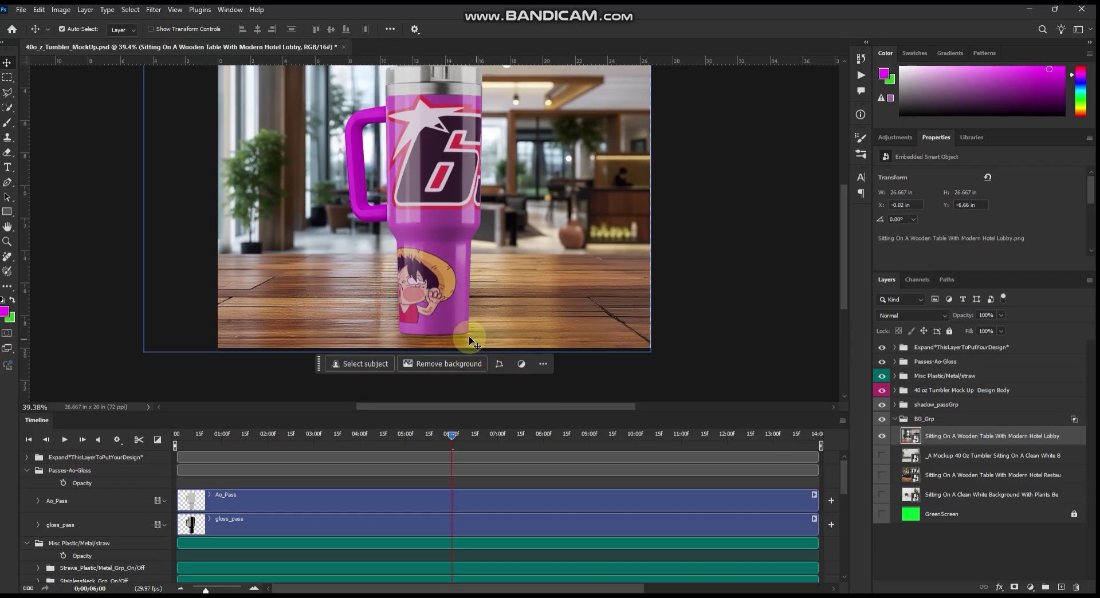
Expand shadow_passGrp and check how the tumbler and its shadow look against the hotel lobby background.
left_click(926, 422)
left_click(899, 410)
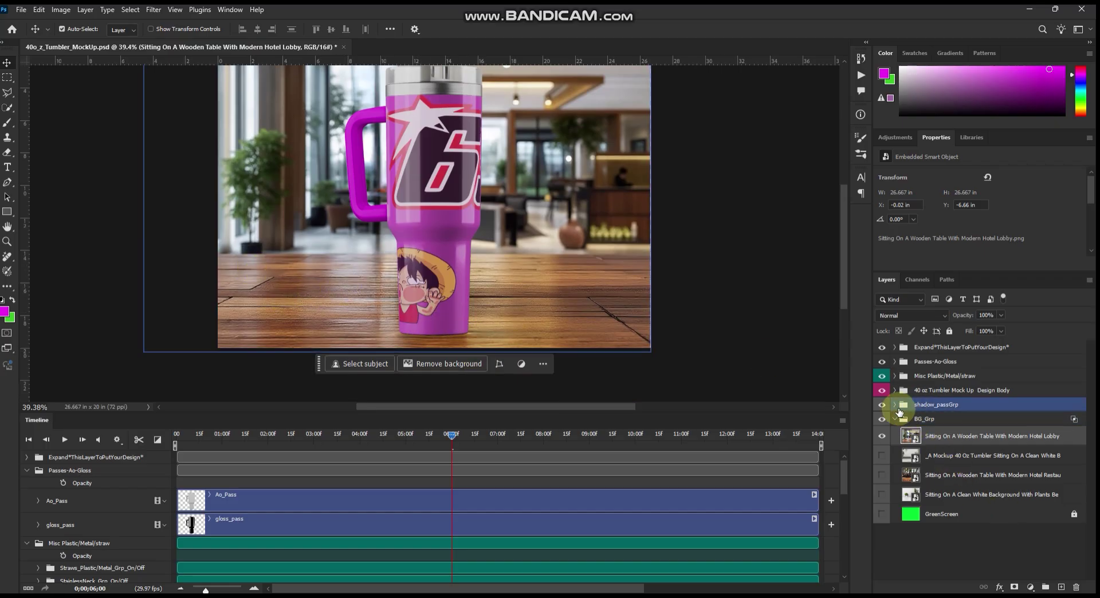
left_click(897, 407)
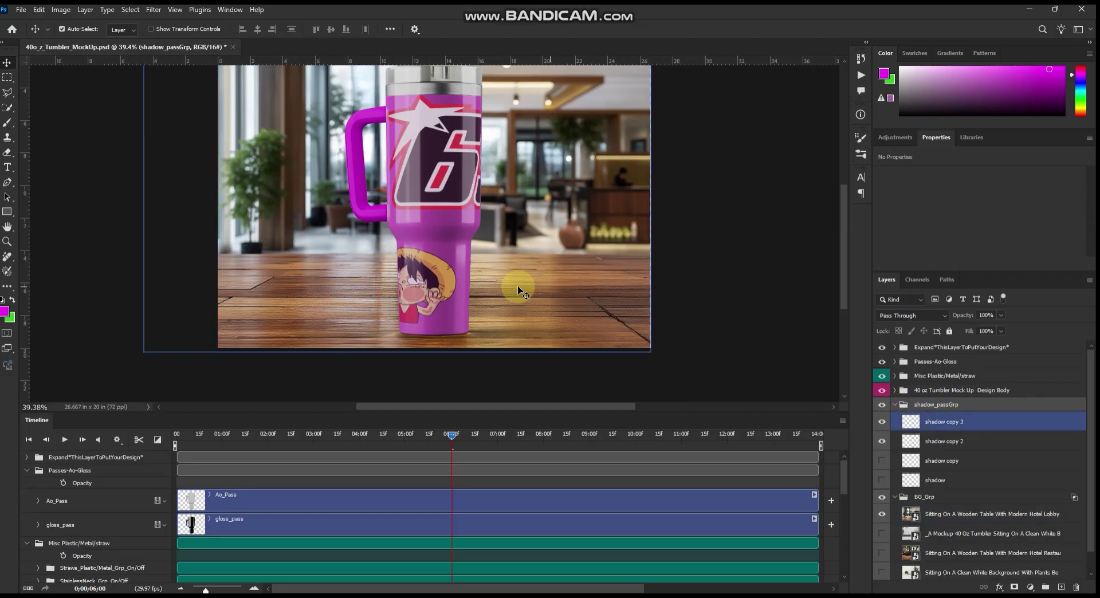
left_click(405, 318)
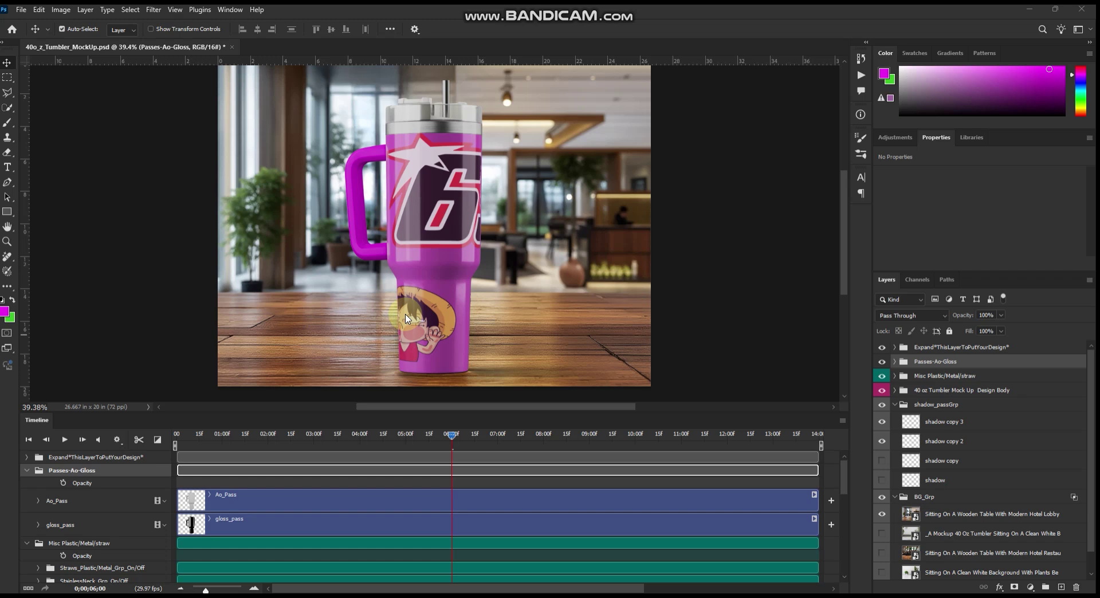
left_click(466, 257)
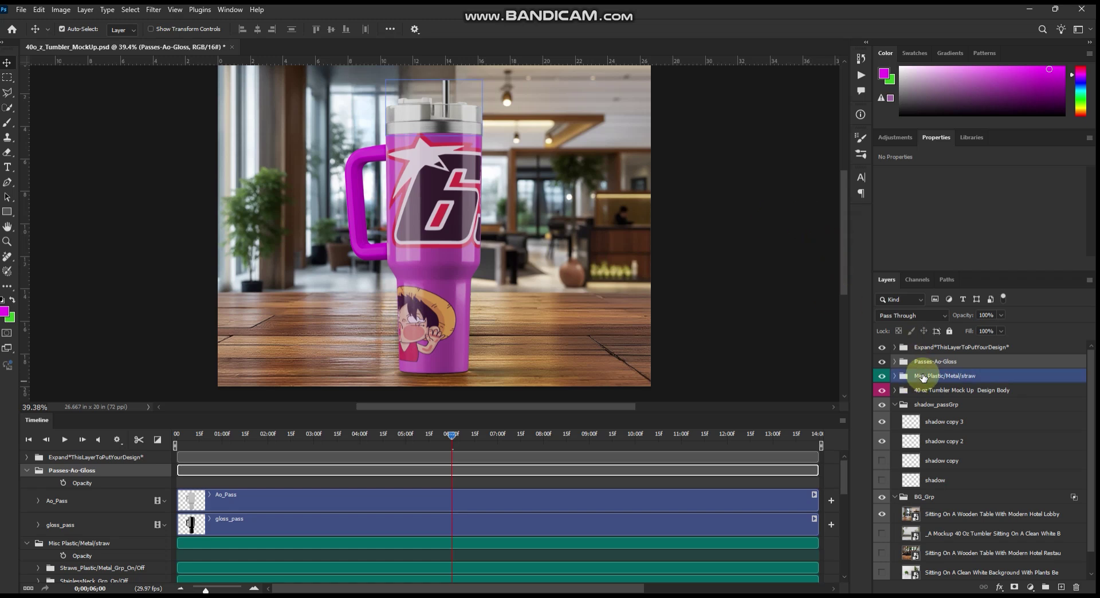
Render the work area as a High Quality H.264 video named XXX in the 40 oz tumbler project's psd folder.
left_click(45, 588)
left_click_drag(718, 166, 456, 155)
type("XXX")
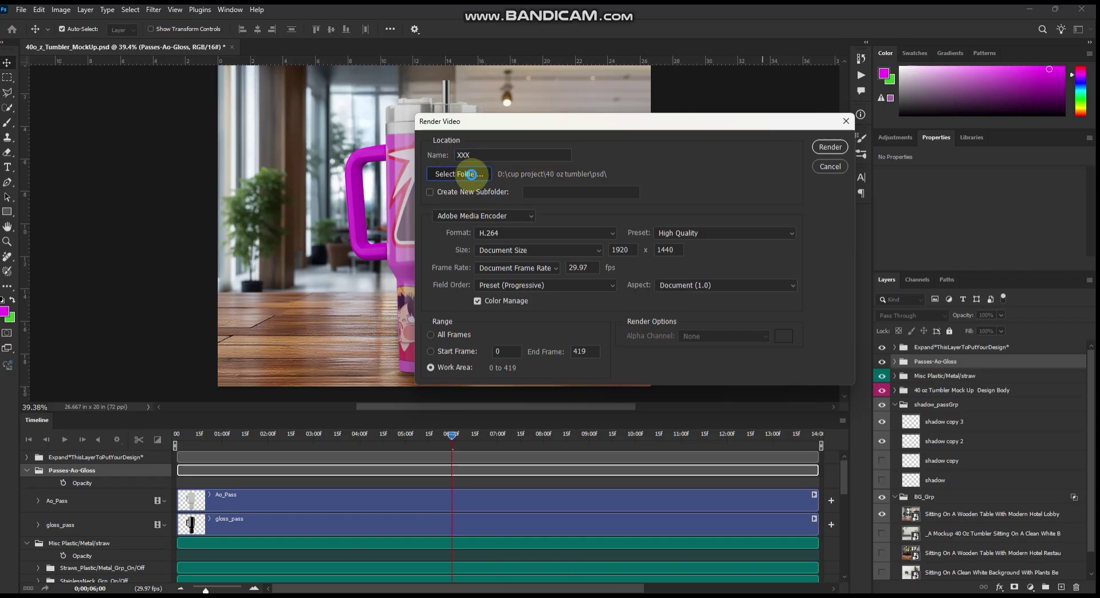
left_click(470, 174)
left_click(853, 498)
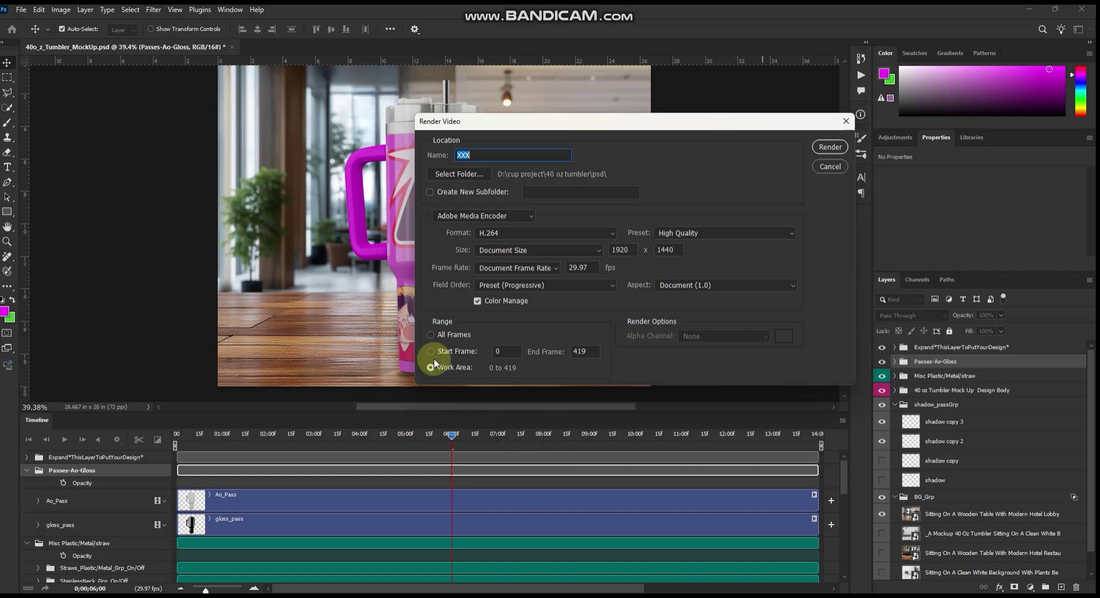
left_click(589, 352)
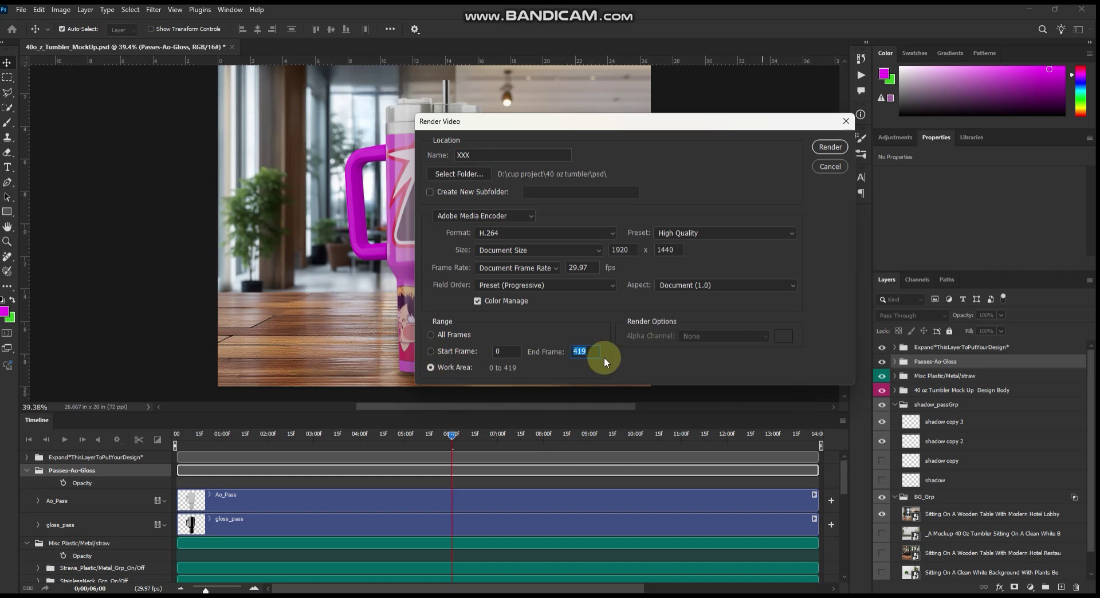
double_click(589, 353)
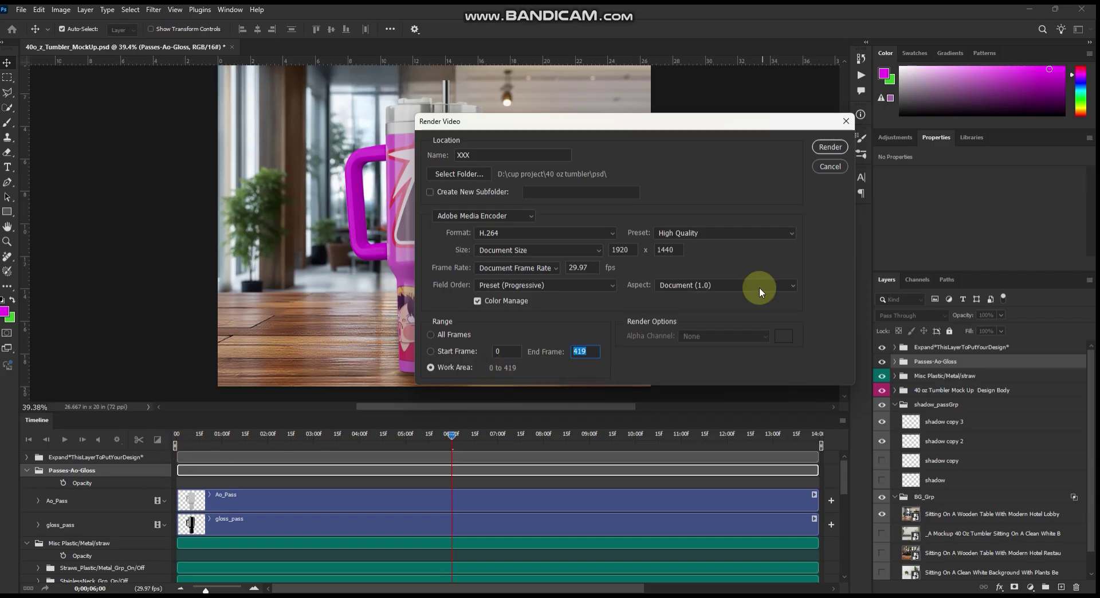
left_click(829, 147)
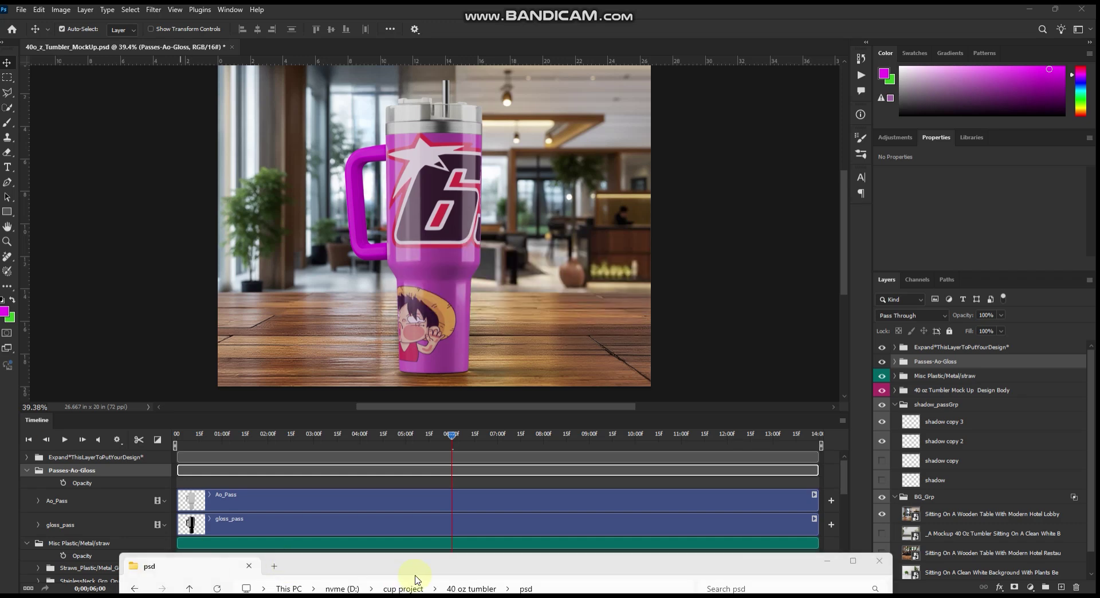
Play the rendered XXX.mp4 from the psd folder in Media Player to check the background, and close the player.
left_click_drag(599, 569, 604, 167)
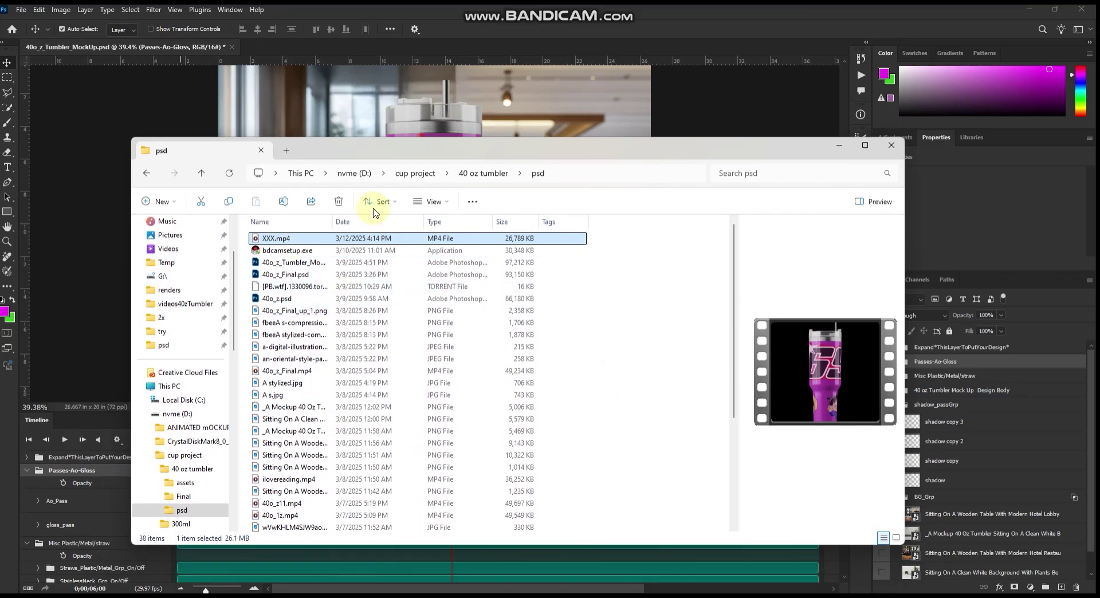
double_click(265, 238)
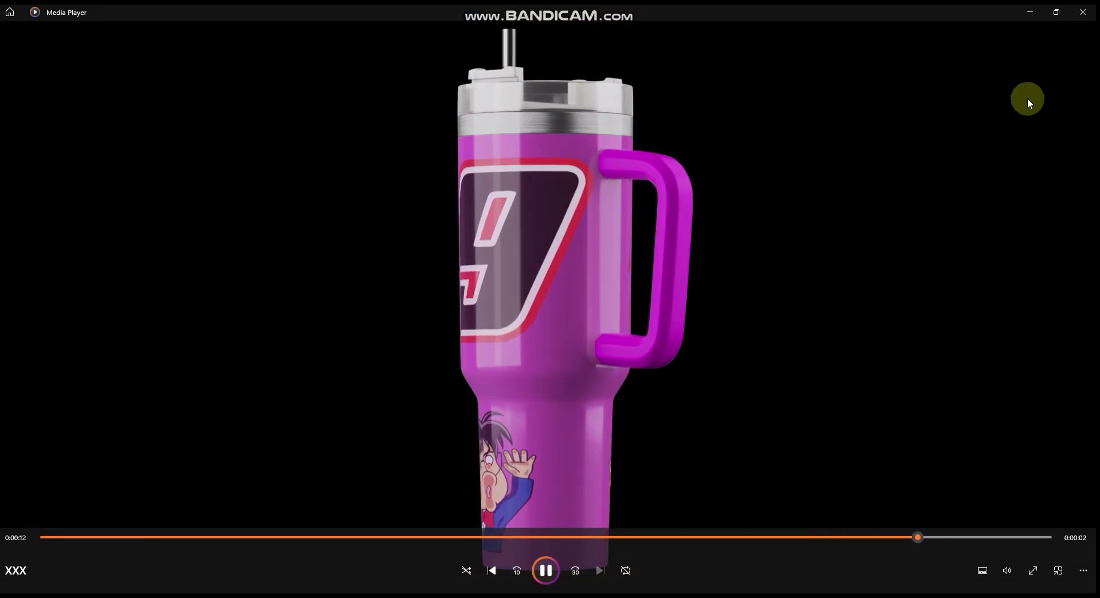
left_click(1082, 12)
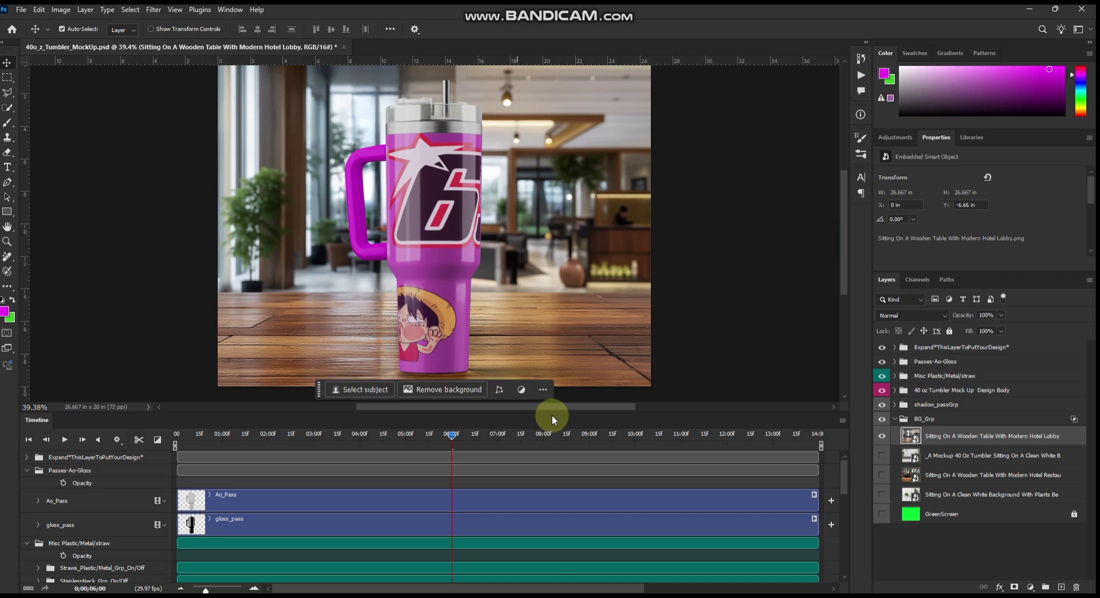
Move the hotel lobby clip to the start of the timeline and extend it to the end of the other clips.
left_click_drag(552, 411, 569, 224)
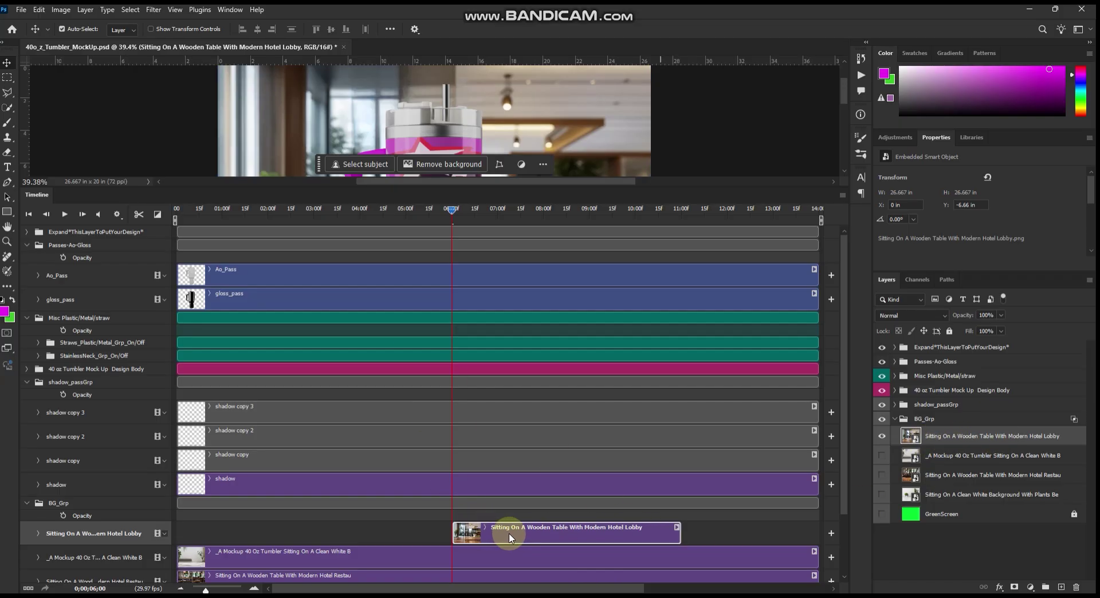
left_click_drag(455, 528, 173, 521)
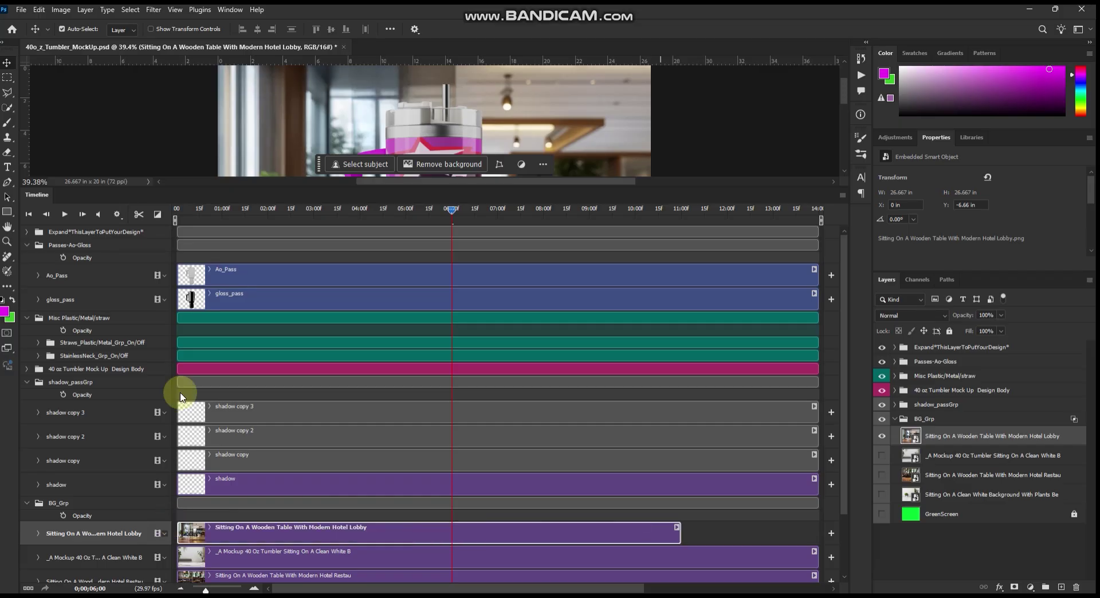
left_click_drag(680, 533, 819, 528)
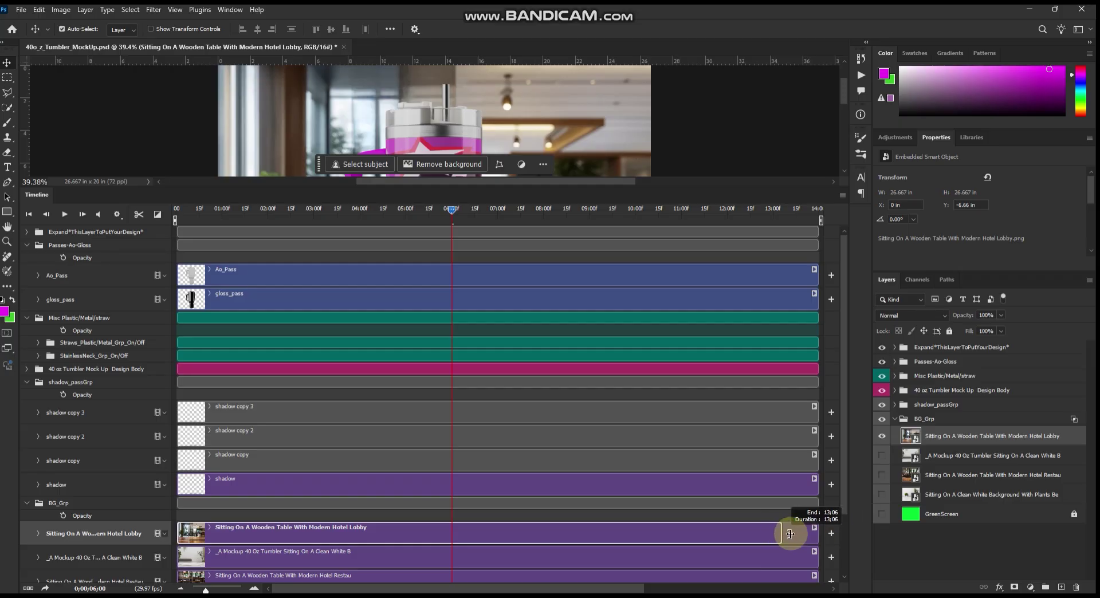
left_click_drag(623, 189, 650, 321)
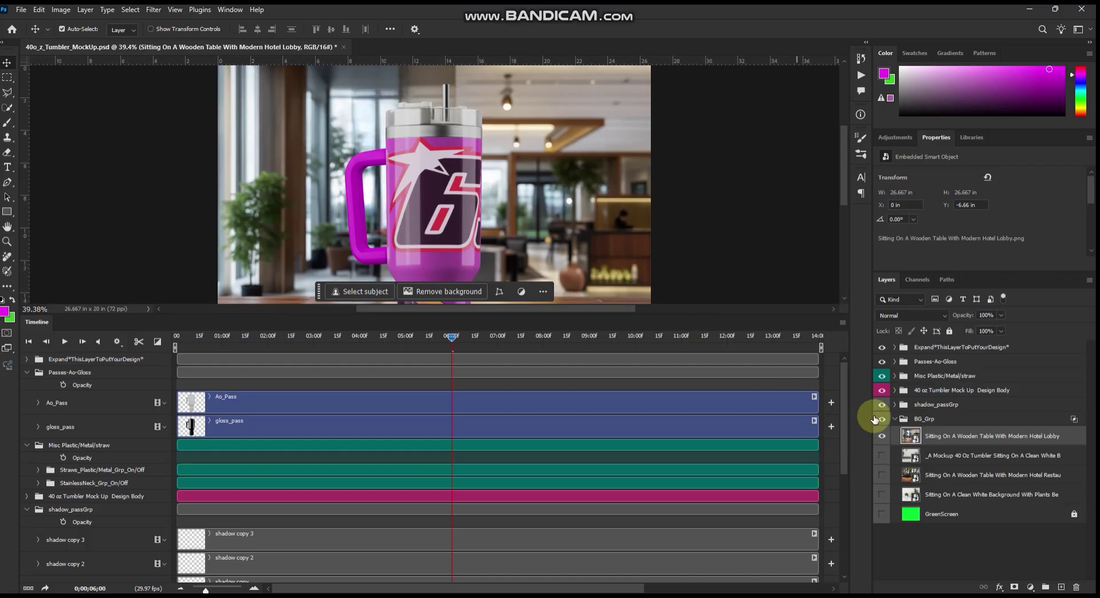
Place _A Mockup 40 Oz Tumbler Sitting On A Clean White B.png as an embedded image in BG_Grp and hide the hotel lobby layer.
left_click(21, 10)
left_click(94, 227)
left_click(274, 115)
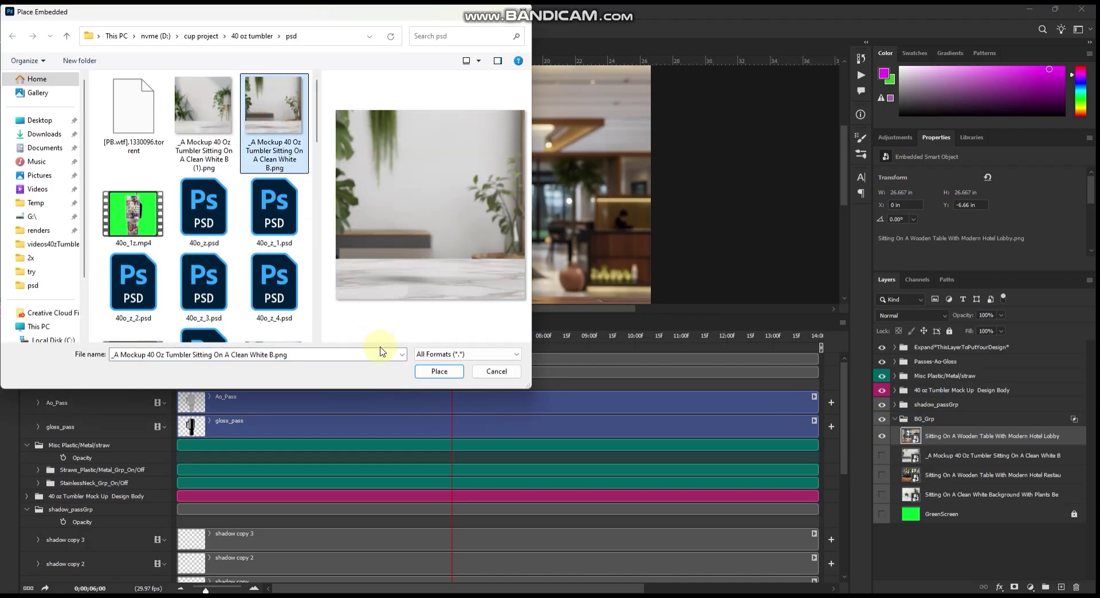
left_click(436, 370)
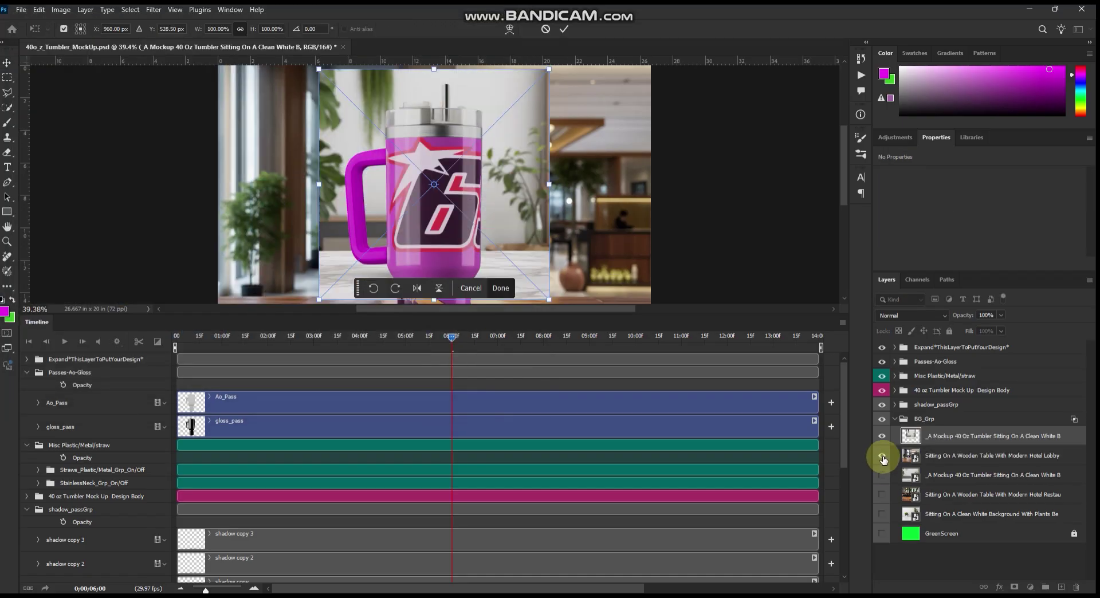
left_click(882, 458)
key("Return")
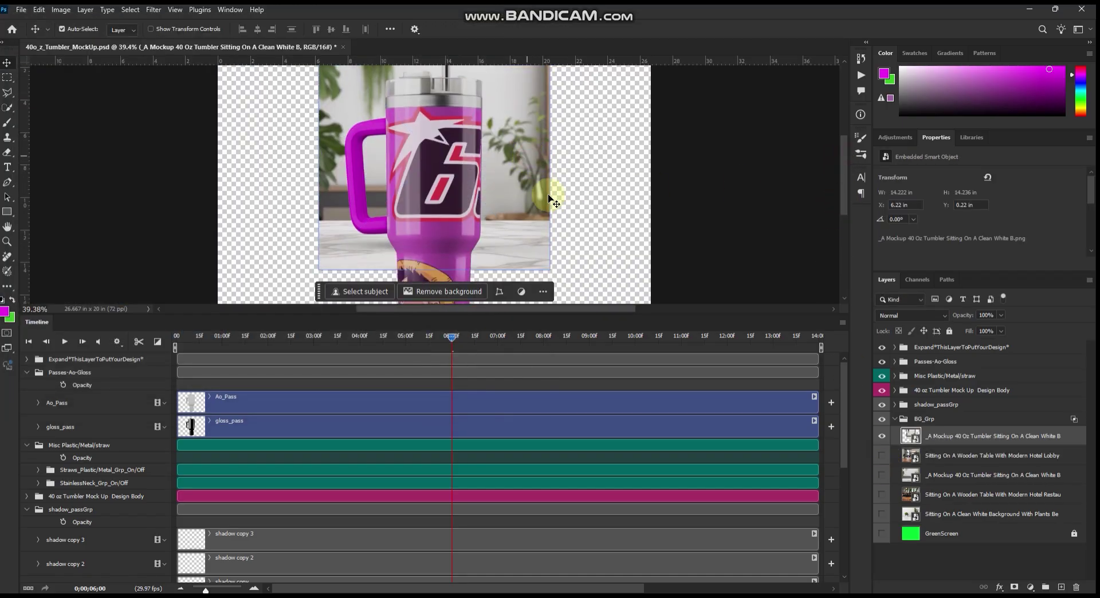
Scale the newly placed clean white background image to 187.49% to fill the canvas width.
key("ctrl+t")
left_click_drag(550, 66, 568, 53)
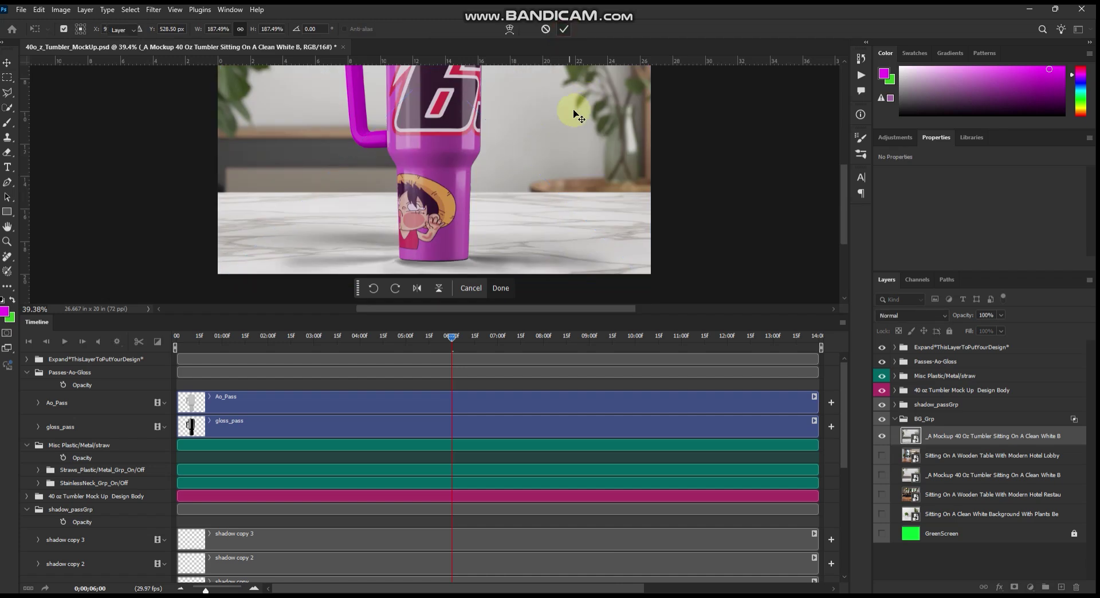
key("Return")
Move the newly placed clean white background clip to the start of the timeline and extend it to the end of the other clips.
scroll(845, 400, "down", 3)
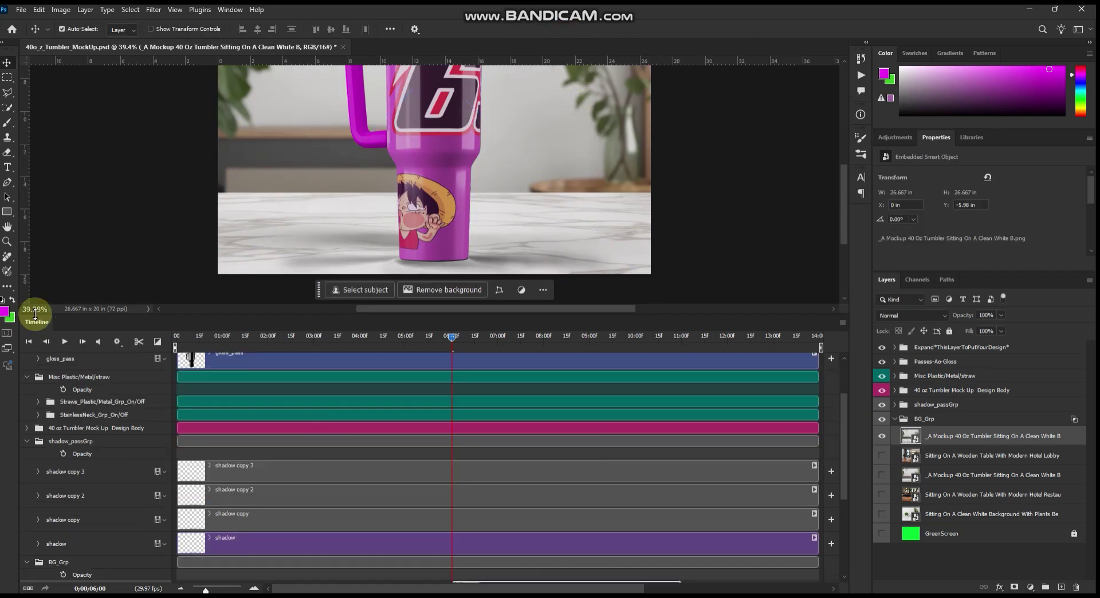
scroll(520, 437, "down", 6)
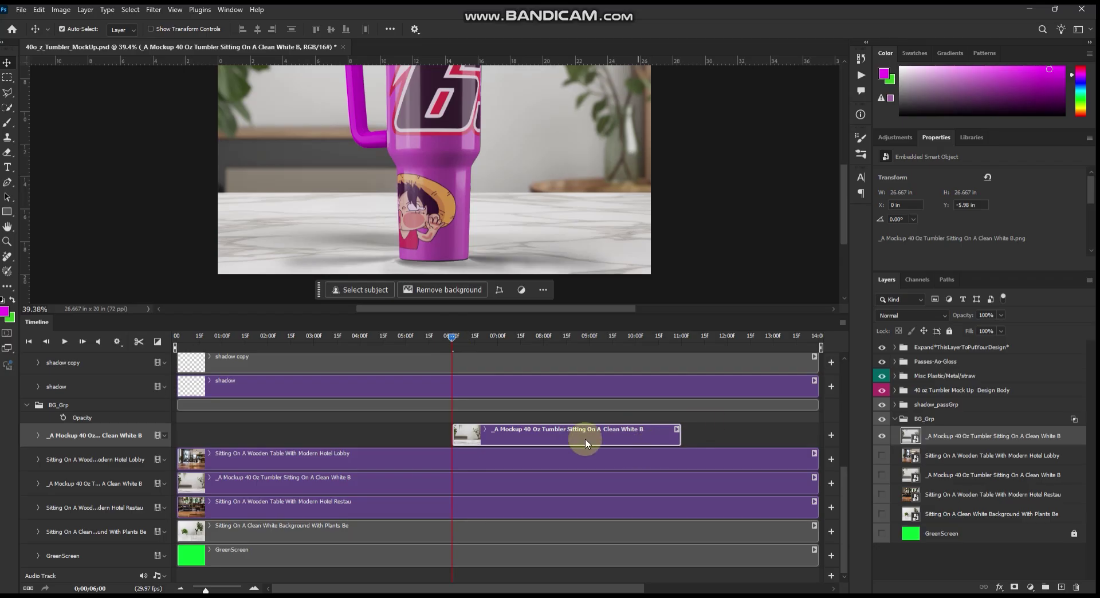
left_click_drag(463, 432, 178, 433)
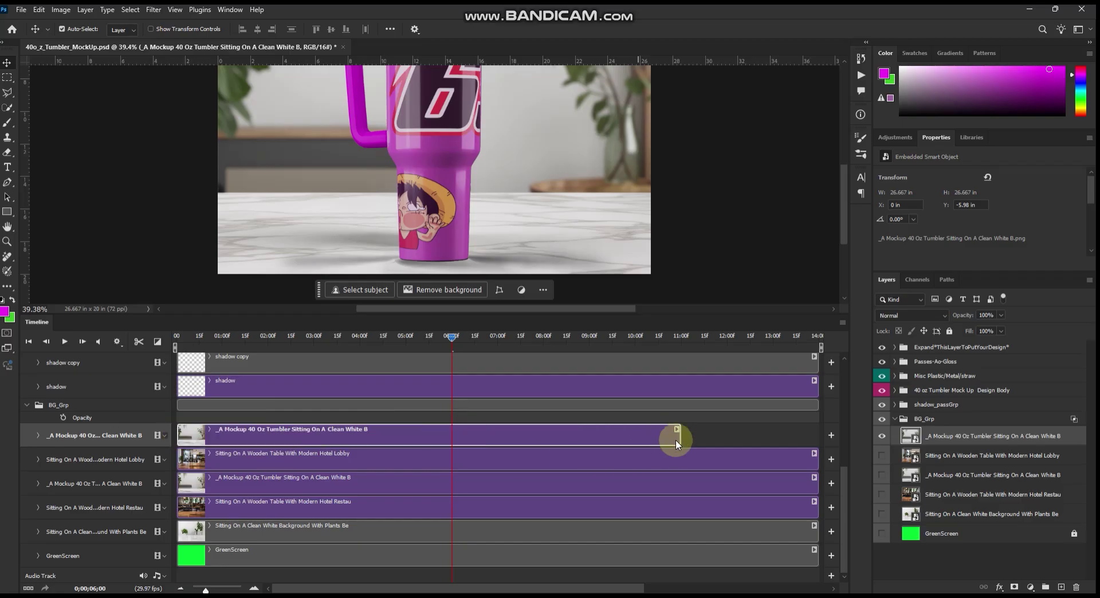
left_click_drag(677, 434, 802, 438)
mouse_move(846, 227)
left_mouse_down()
mouse_move(847, 187)
mouse_move(846, 218)
left_mouse_up()
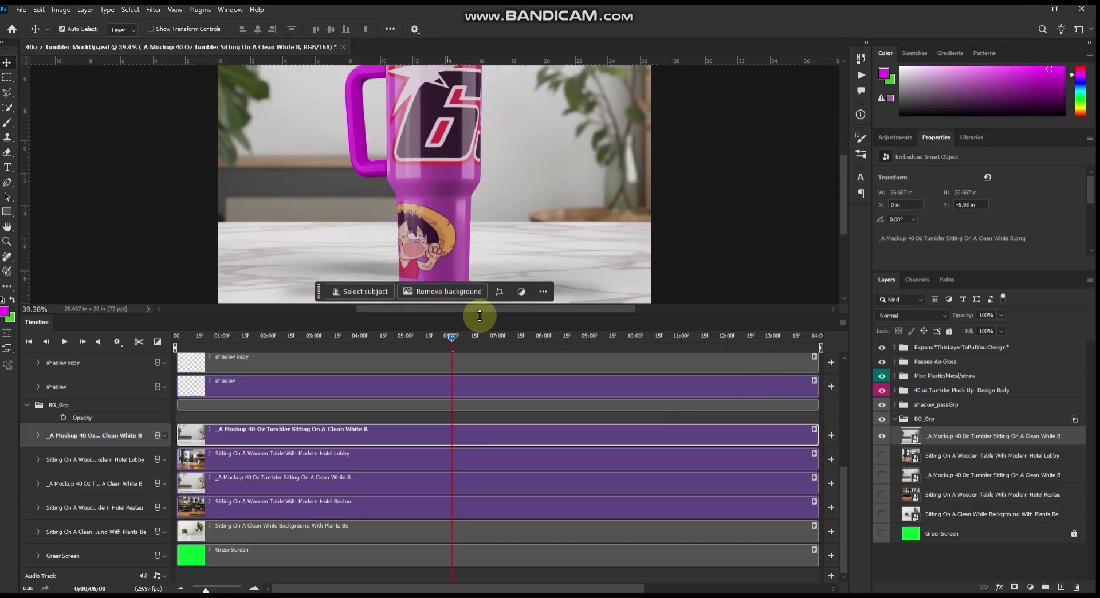
left_click_drag(479, 316, 480, 422)
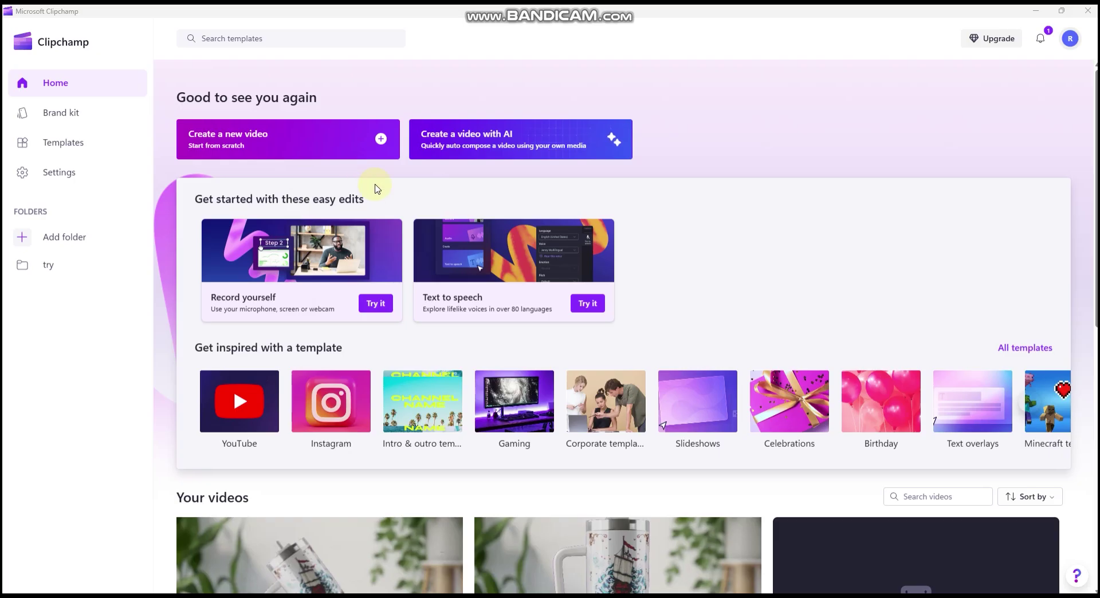
Switch to Clipchamp, create a new video, and import 40o_z.mp4 and XXX.mp4 from the render folder.
left_click(204, 144)
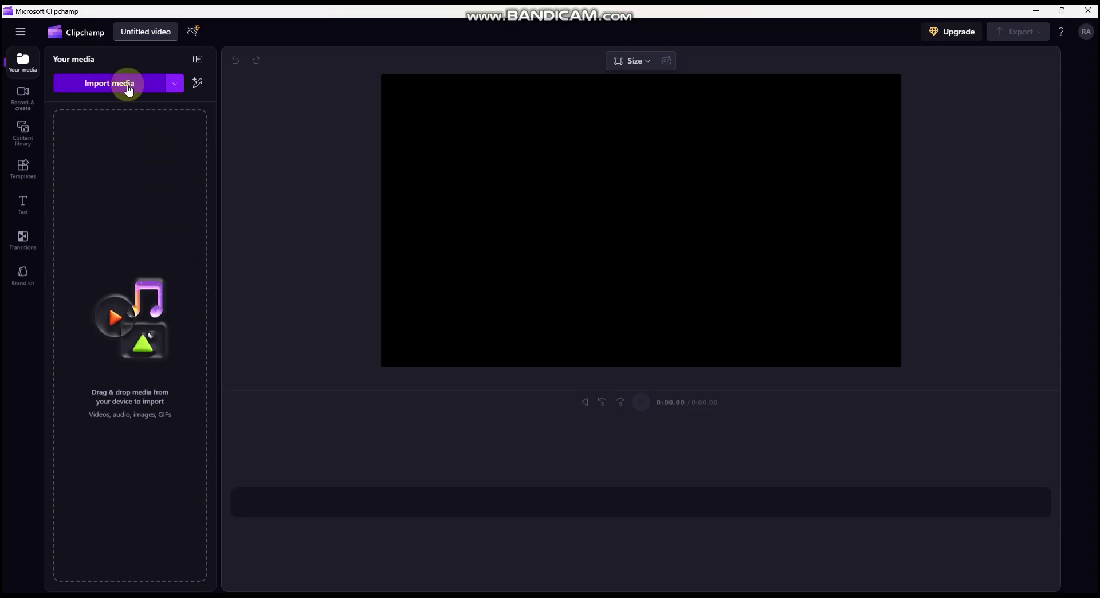
left_click(124, 90)
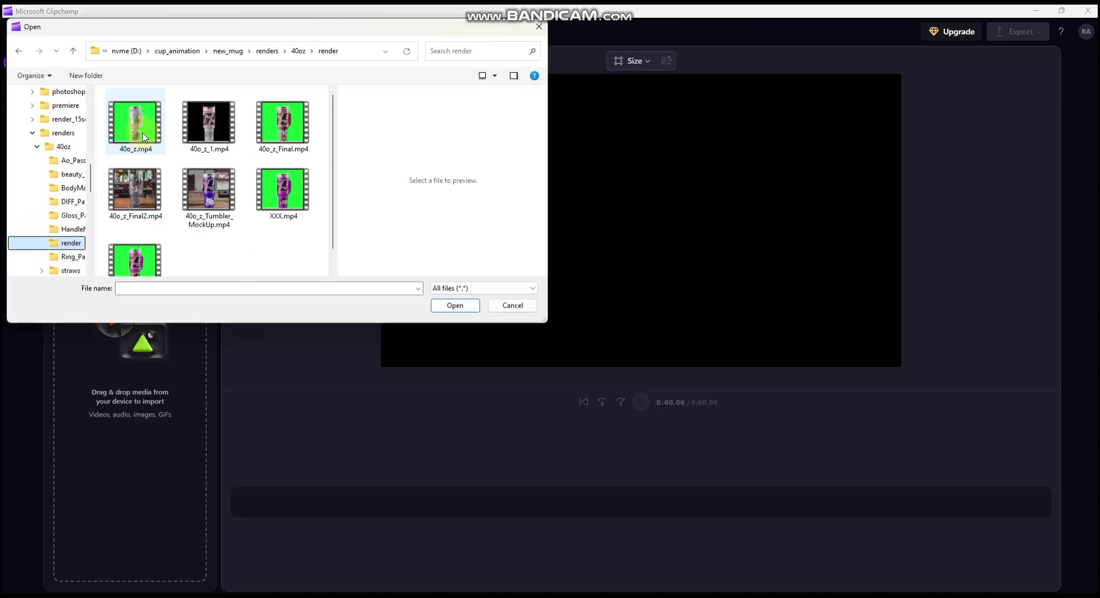
left_click(135, 121)
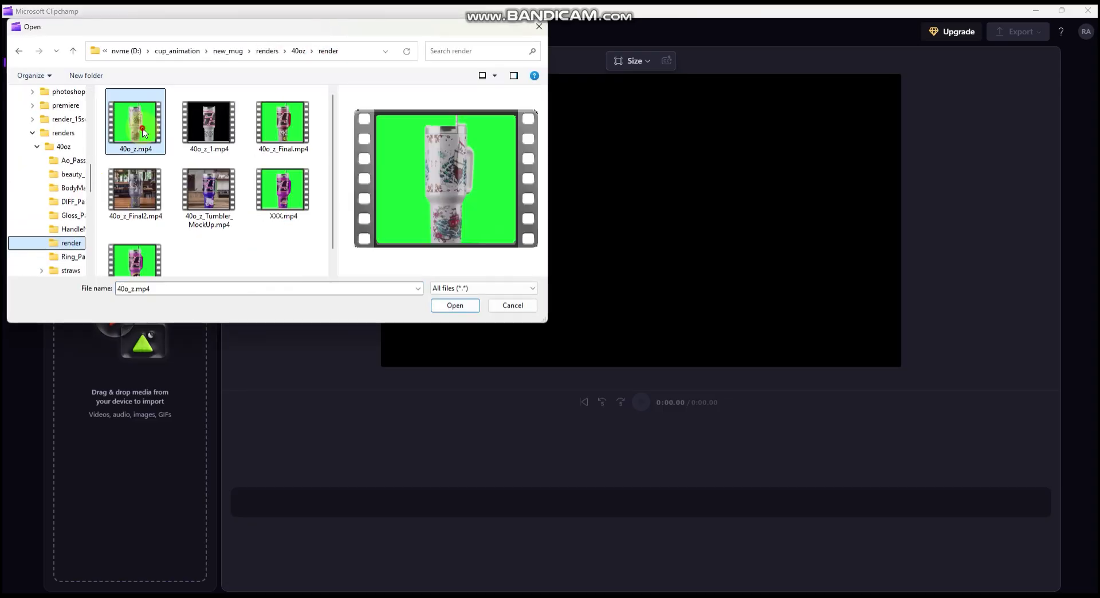
left_click(283, 189, "ctrl")
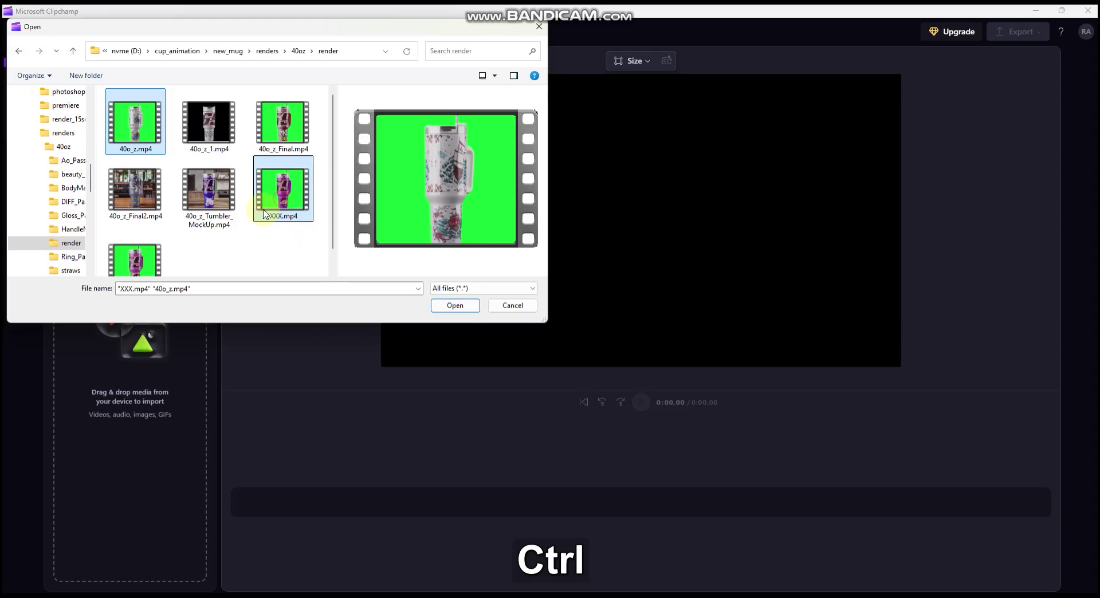
key("Return")
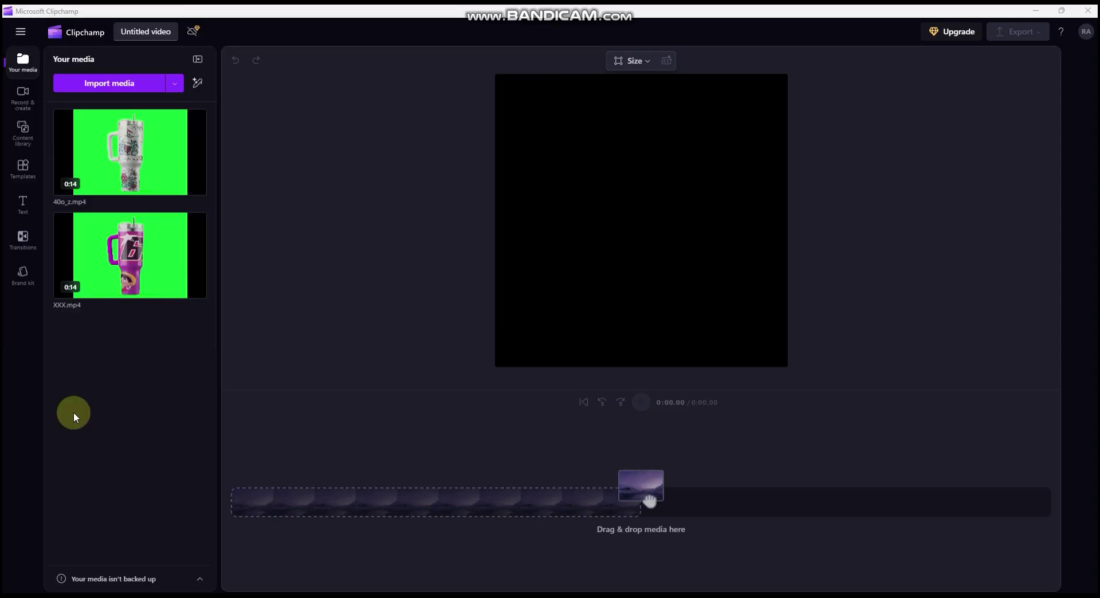
Import the background image _A Mockup 40 Oz Tumbler Sitting On A Clean White B (1).png from the psd folder.
left_click(135, 417)
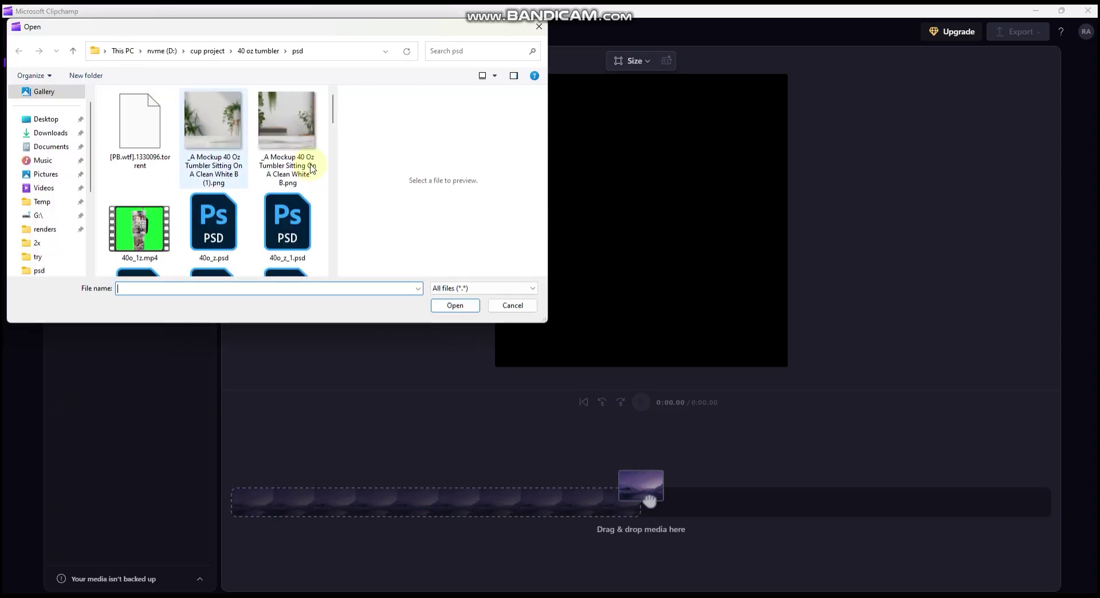
left_click(213, 129)
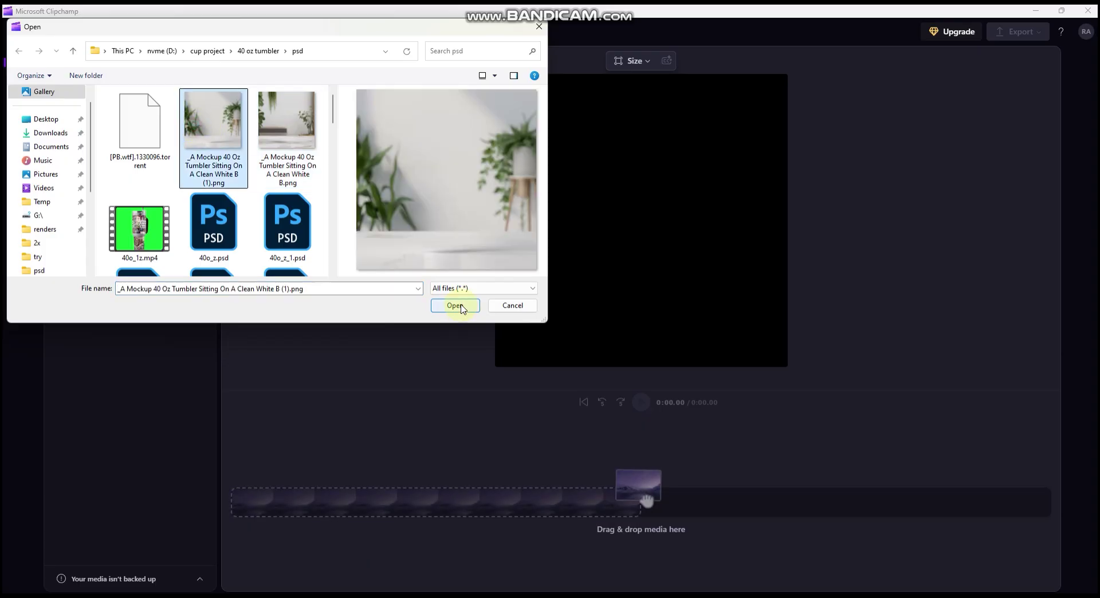
left_click(455, 305)
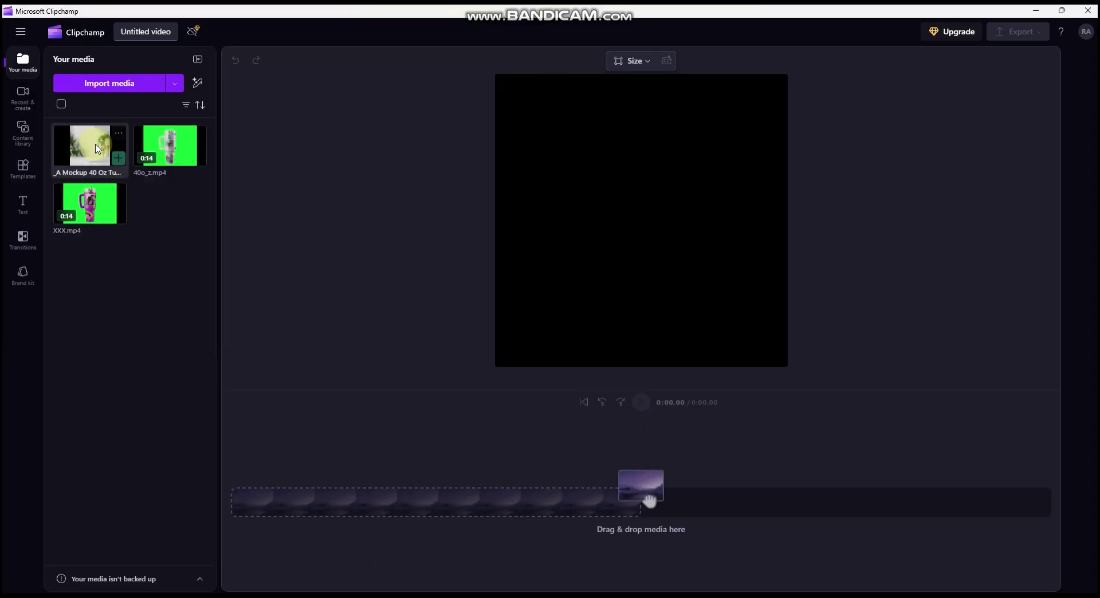
Place the background image on the timeline, add XXX.mp4 on the track above it, and extend the image to the video's end.
left_click_drag(94, 147, 290, 501)
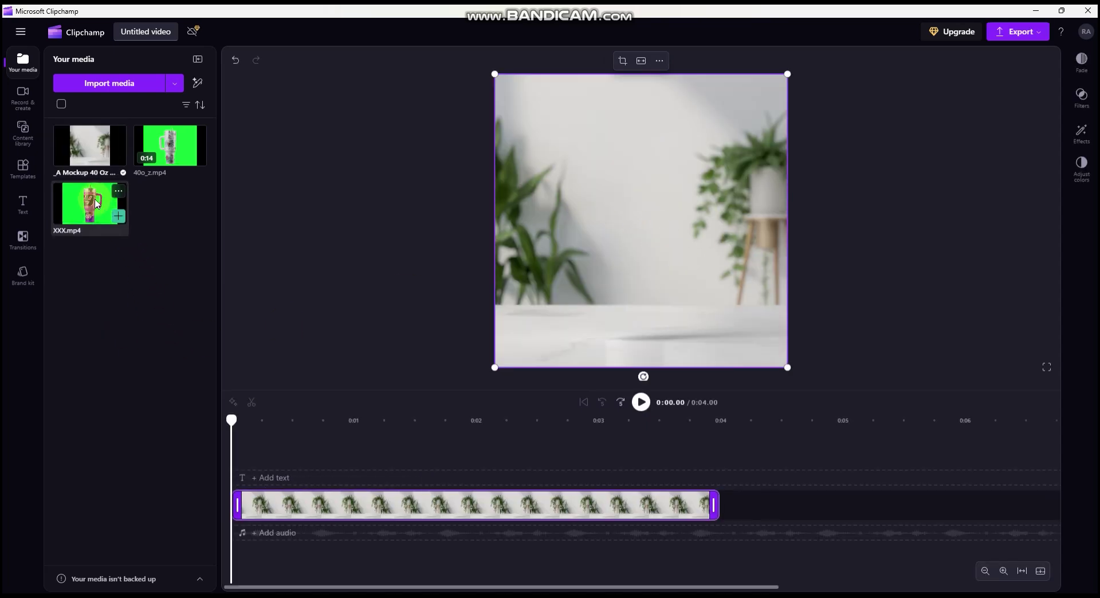
left_click_drag(89, 205, 269, 473)
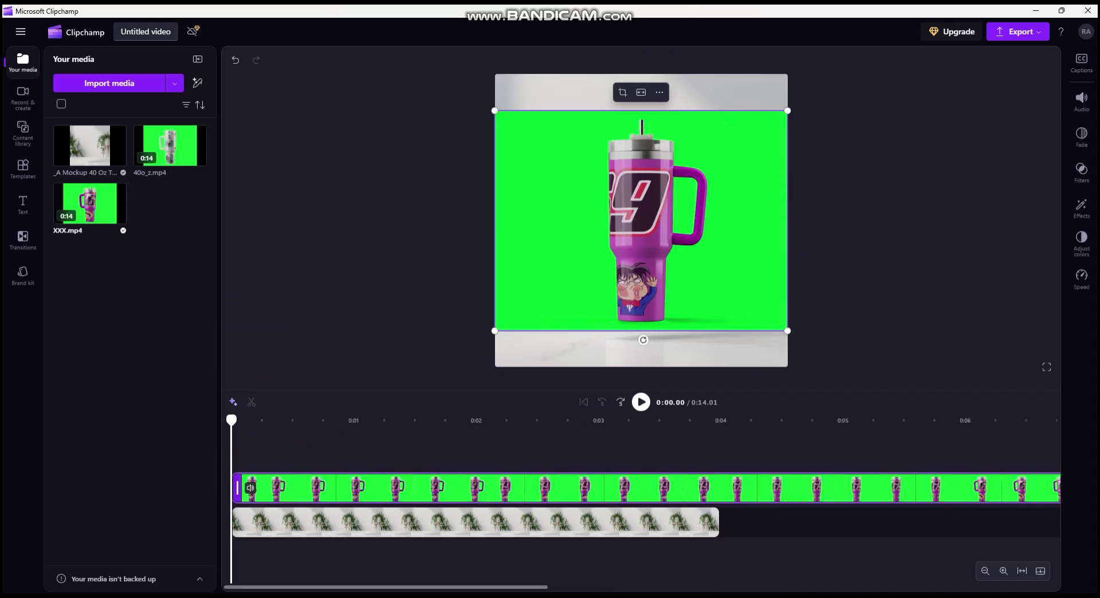
left_click_drag(530, 584, 558, 584)
left_click_drag(651, 522, 1013, 523)
left_click(984, 571)
left_click_drag(609, 523, 985, 509)
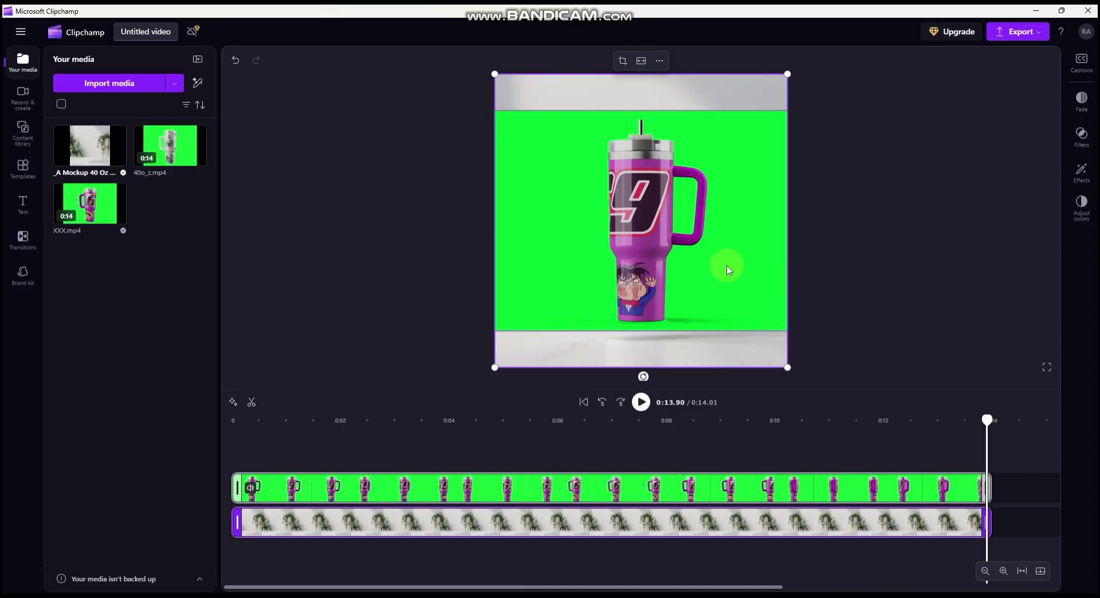
scroll(462, 487, "right", 2)
Apply the Green screen effect to the XXX.mp4 clip to remove its green background.
left_click(462, 497)
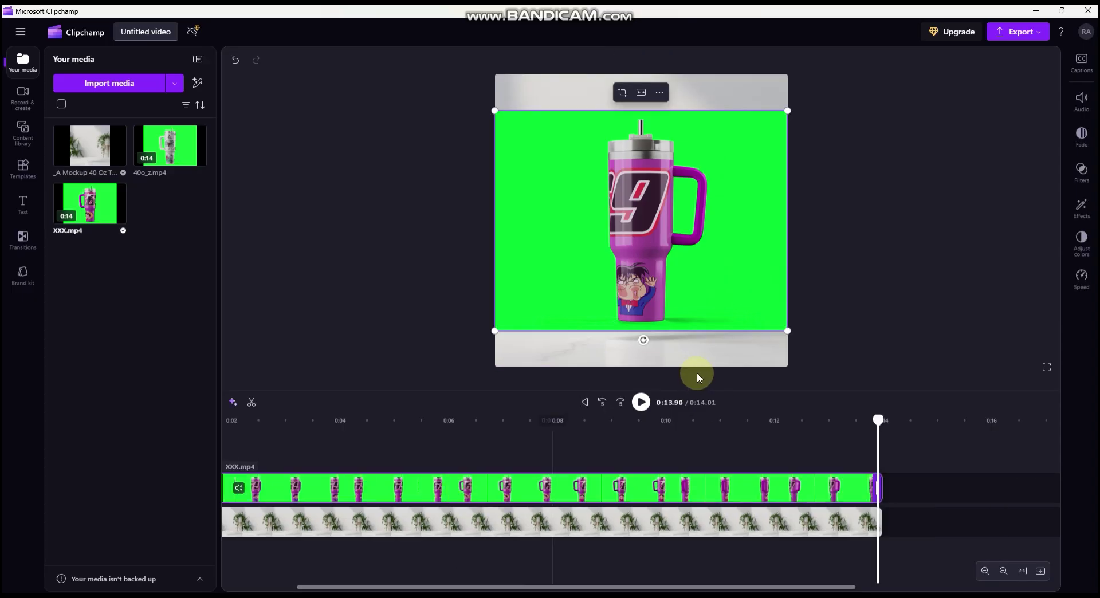
left_click(1080, 206)
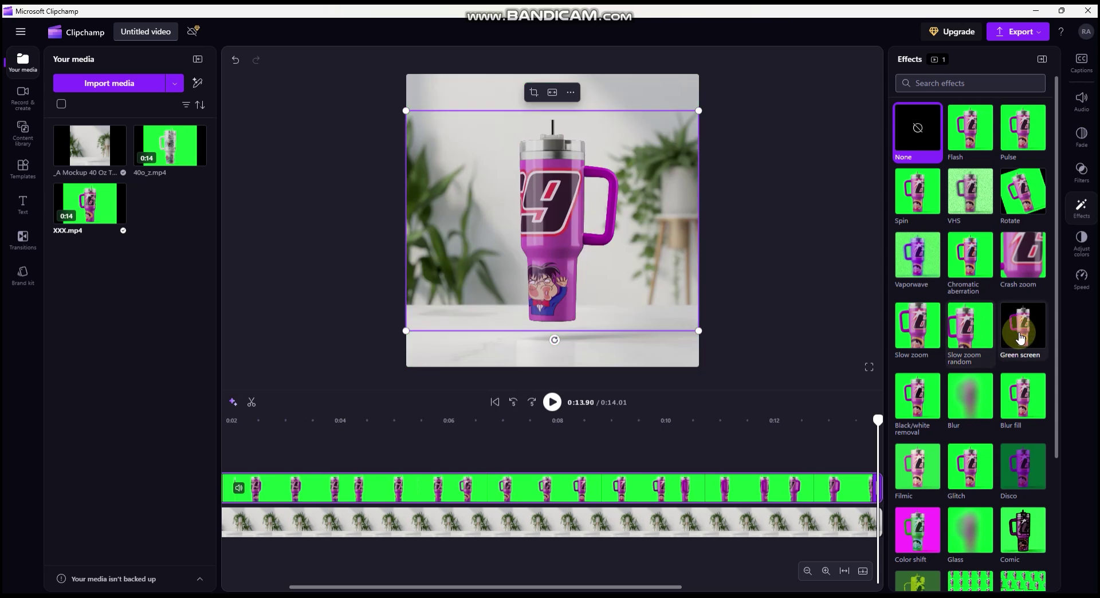
left_click(1016, 342)
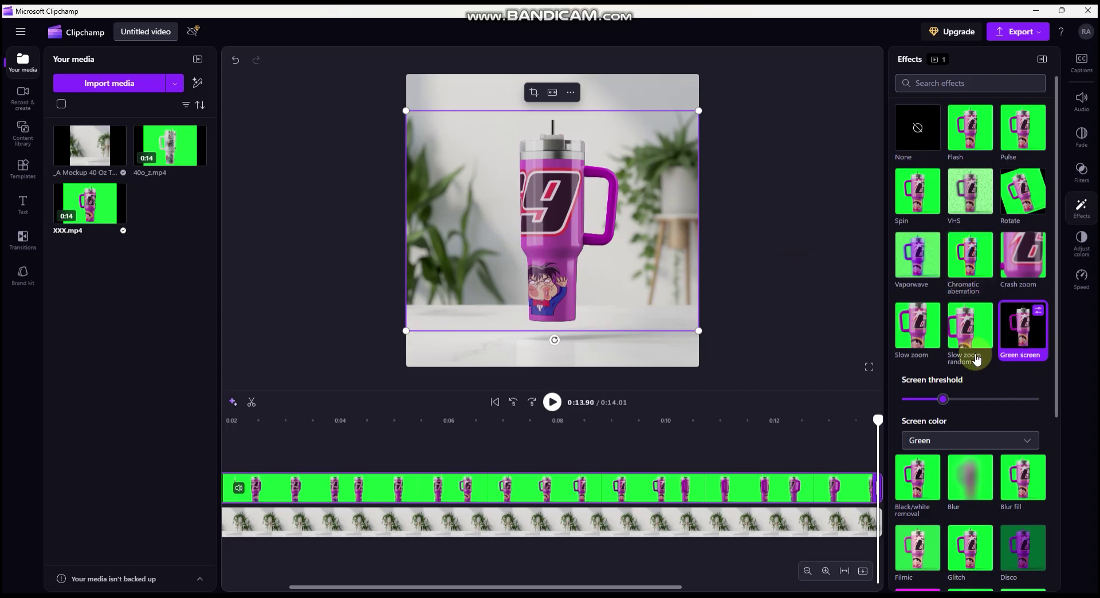
Move the purple tumbler down onto the white table in the frame's left half, enlarge it slightly, and preview the playback.
left_click_drag(572, 202, 567, 234)
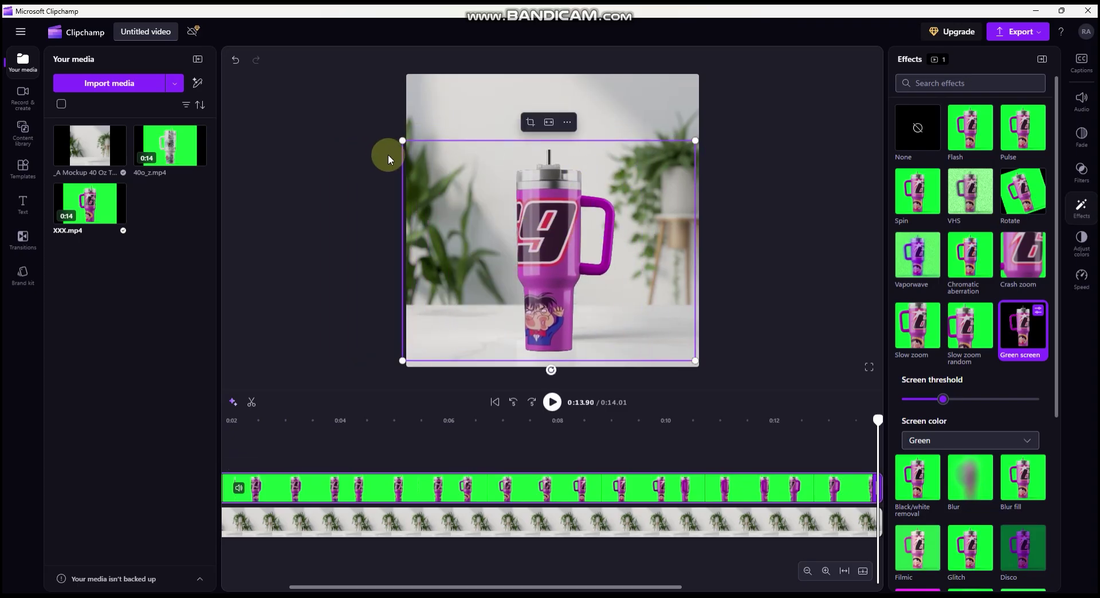
left_click_drag(401, 142, 356, 107)
left_click_drag(694, 107, 655, 138)
left_click_drag(566, 237, 546, 238)
left_click(552, 403)
left_click(318, 526)
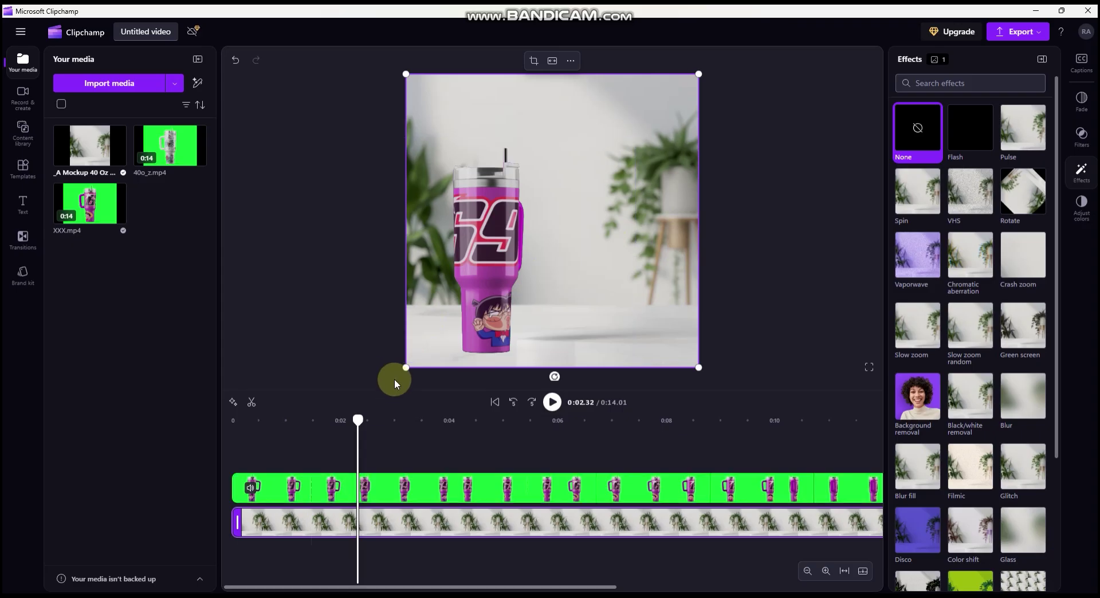
left_click_drag(401, 367, 356, 353)
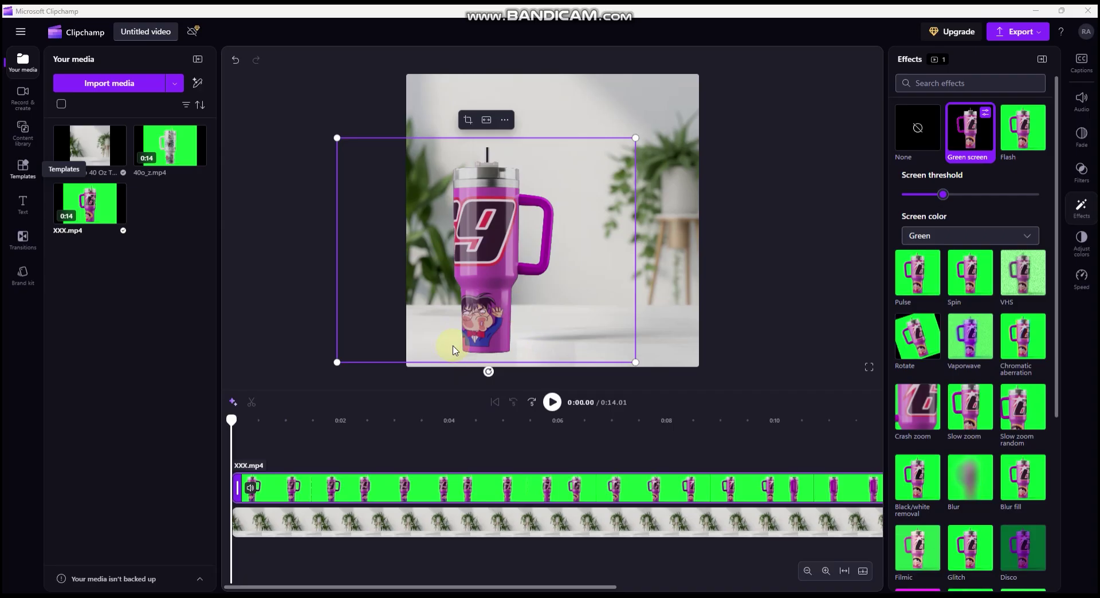
Import shadow.png from the NT.0008-512 folder into the project media.
left_click(104, 84)
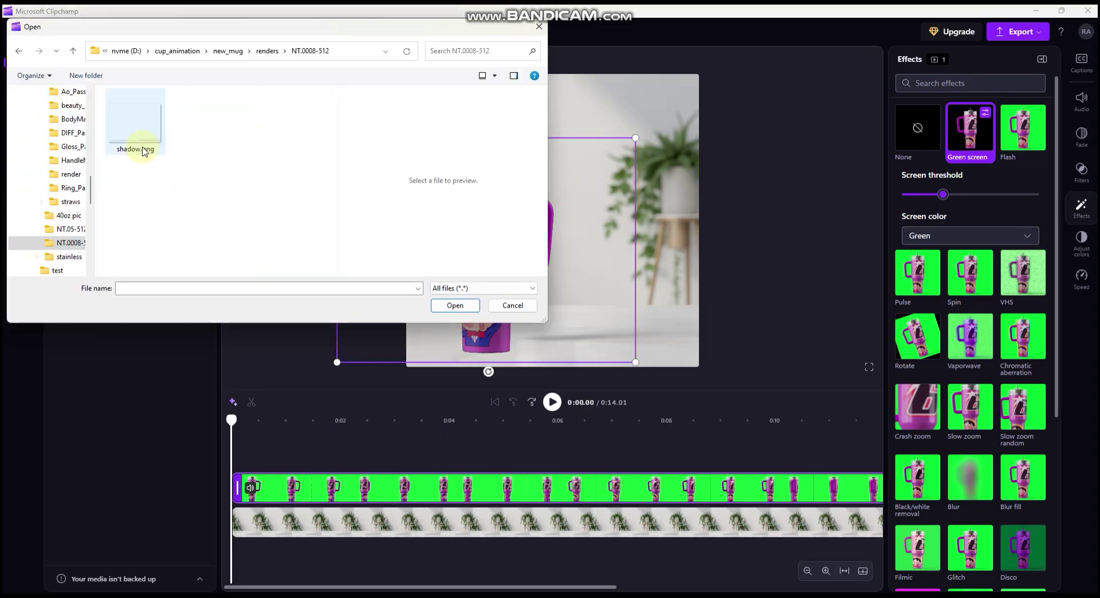
left_click(154, 128)
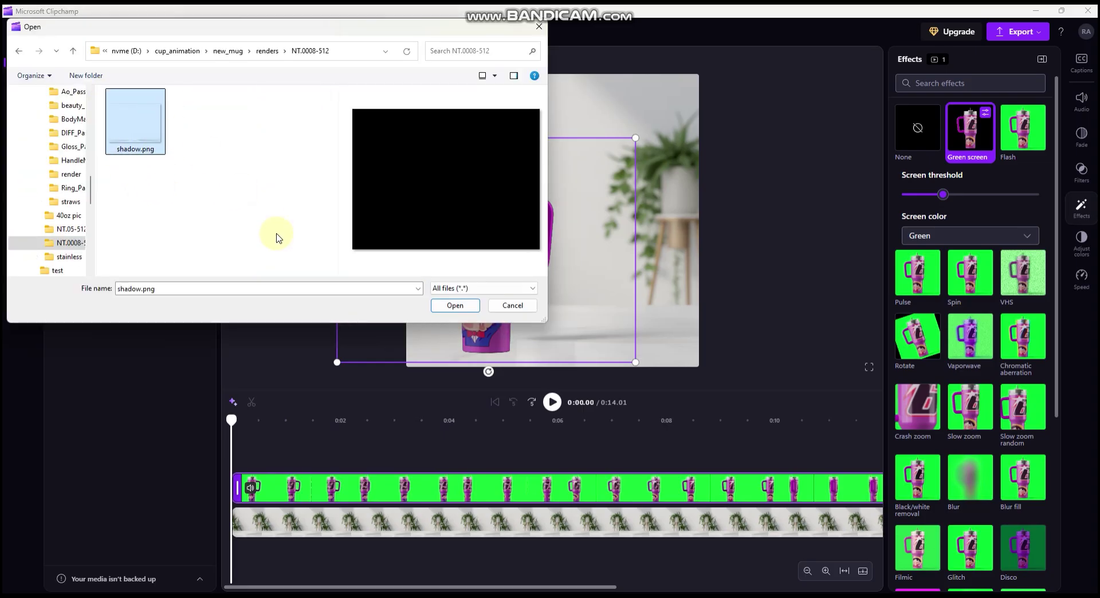
double_click(150, 134)
mouse_move(87, 155)
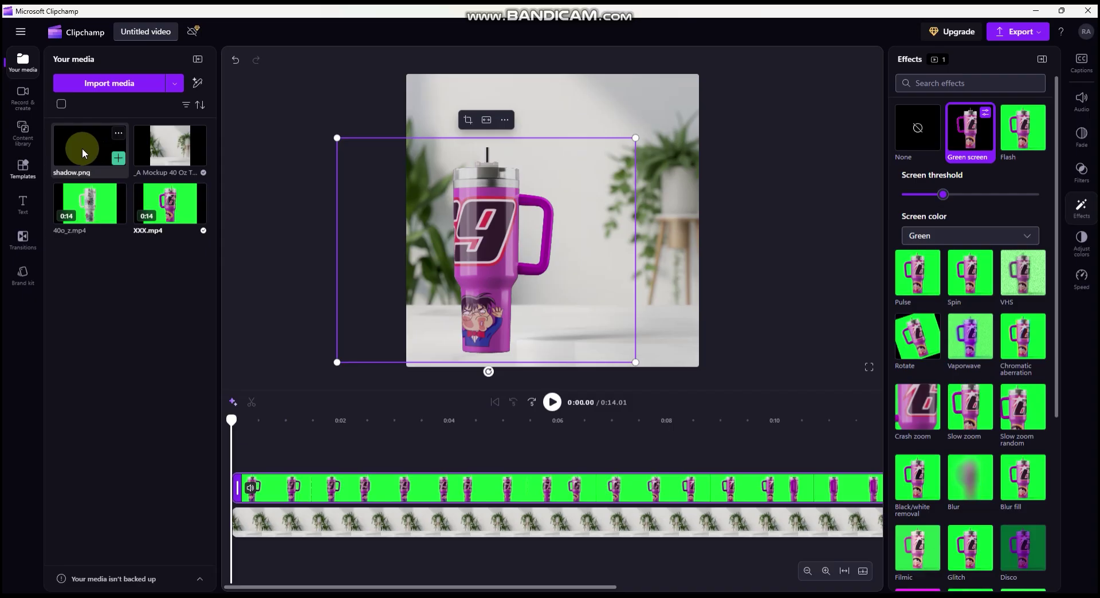
Add shadow.png on a track above XXX.mp4, align it under the purple tumbler, extend it to the video's end, and preview it.
left_click_drag(82, 149, 251, 458)
mouse_move(614, 241)
left_mouse_down()
mouse_move(614, 229)
mouse_move(609, 270)
mouse_move(598, 261)
mouse_move(572, 295)
mouse_move(551, 281)
left_mouse_up()
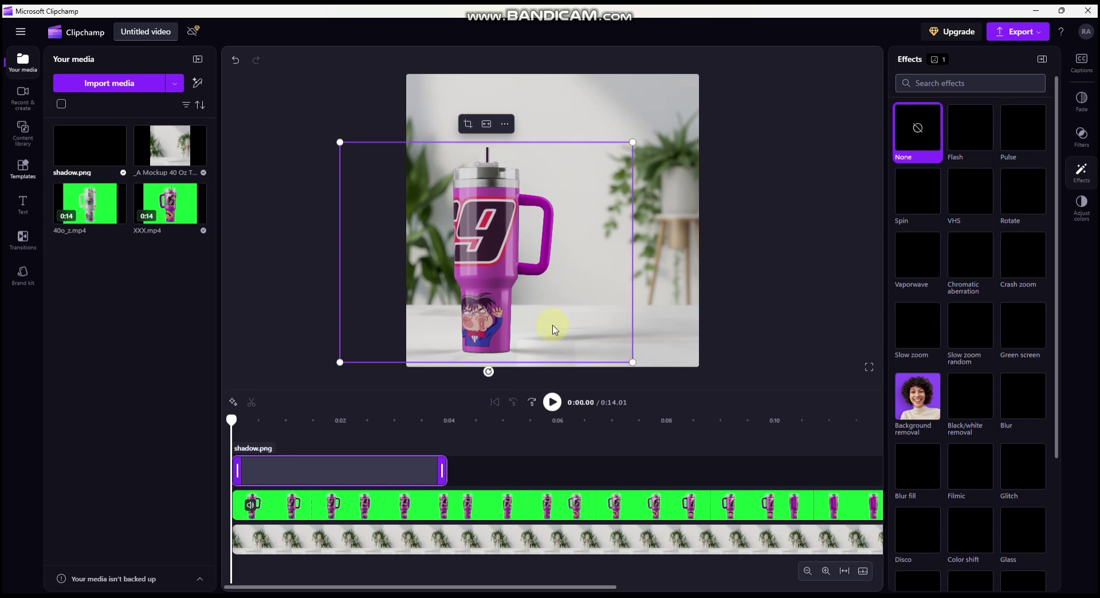
mouse_move(444, 471)
left_mouse_down()
mouse_move(563, 487)
mouse_move(801, 462)
mouse_move(819, 470)
left_mouse_up()
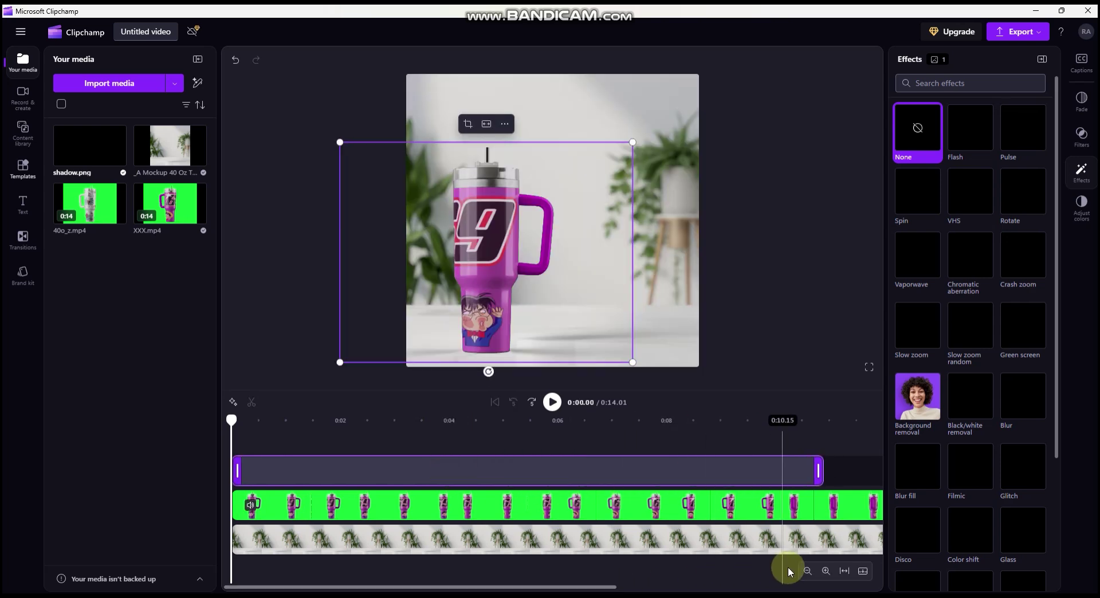
left_click(807, 571)
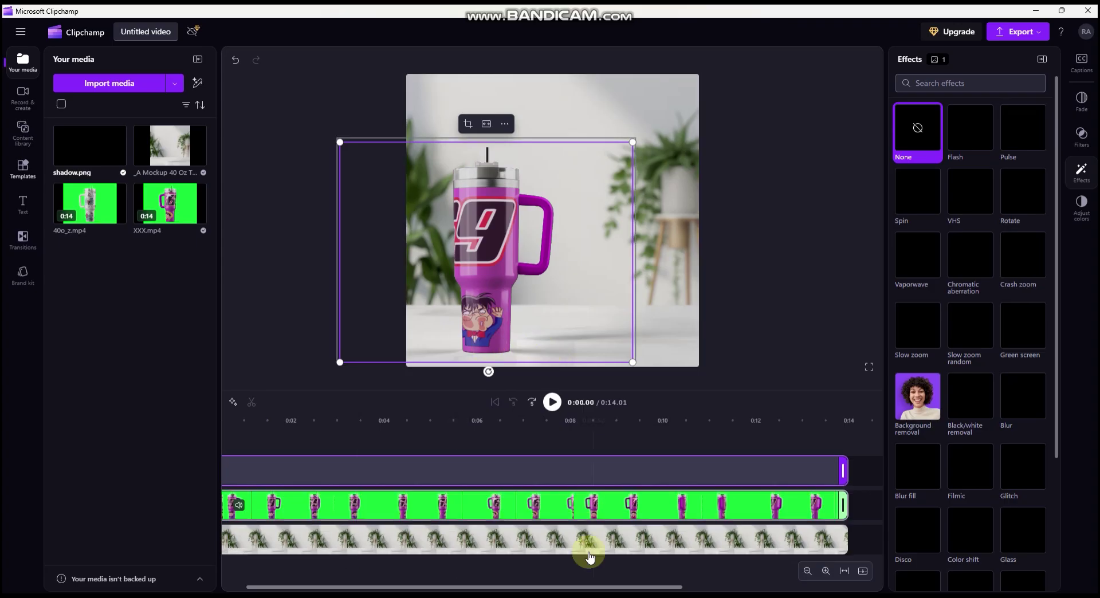
left_click(552, 402)
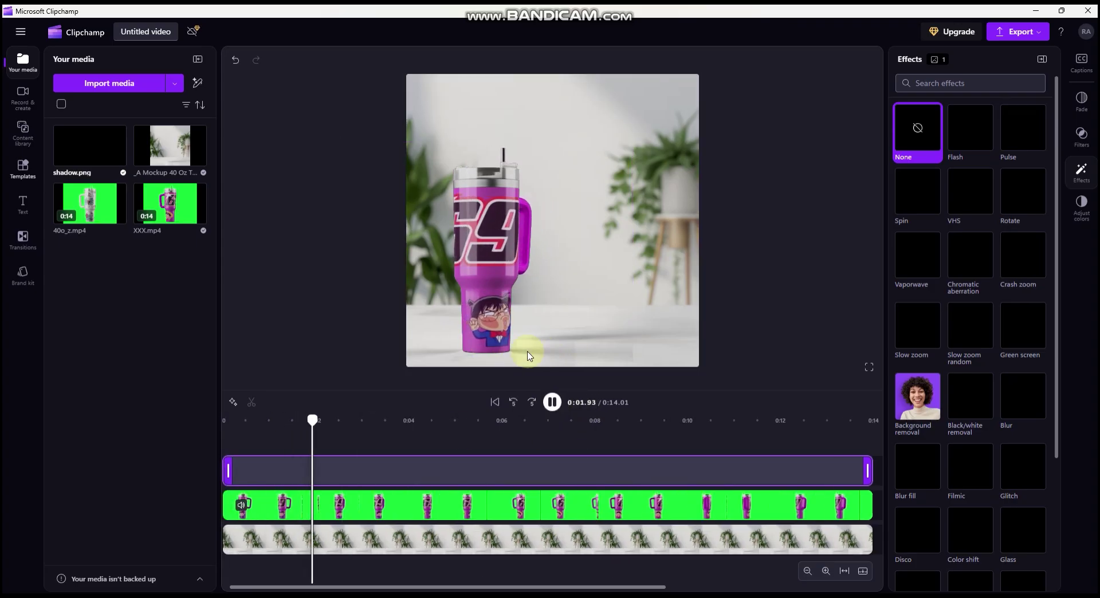
key("space")
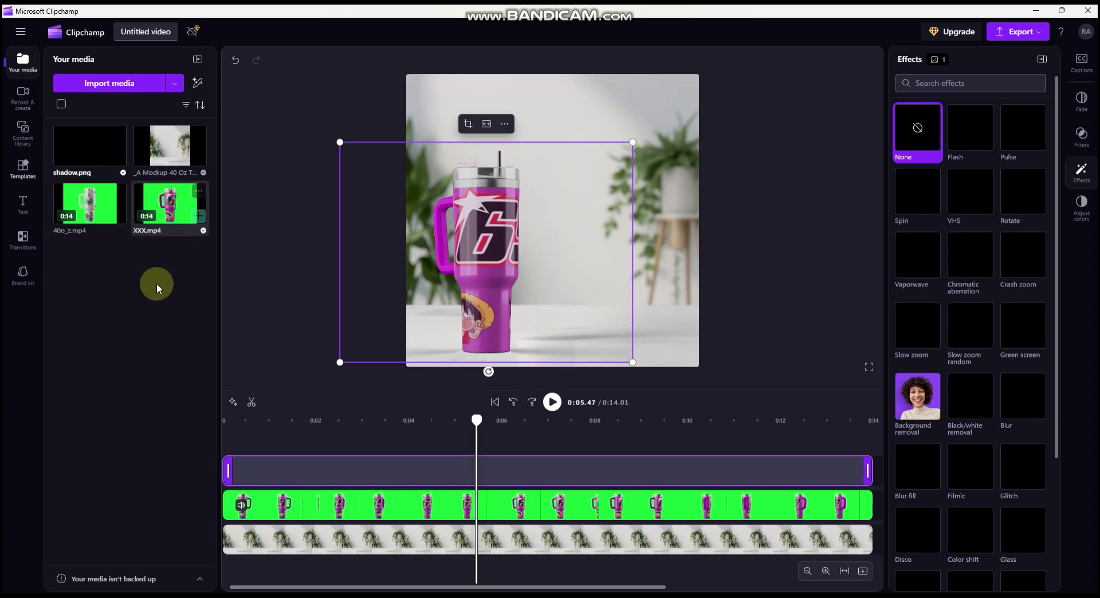
Replace the shadow clip with 40o_z.mp4, apply the Green screen effect to it, and move the white tumbler beside the purple one.
left_click_drag(90, 209, 269, 470)
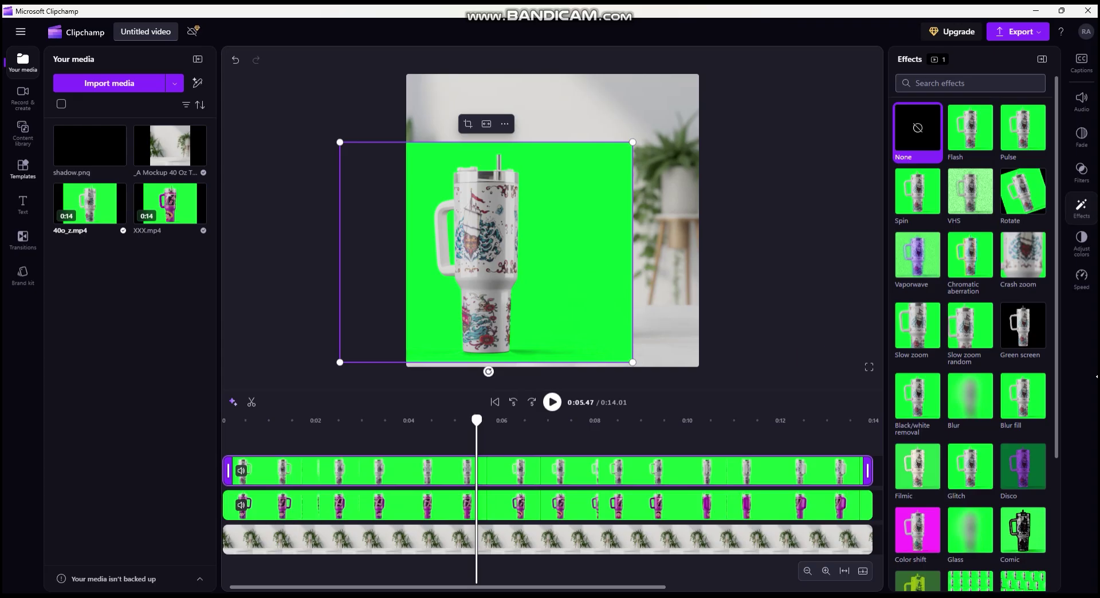
left_click(1022, 331)
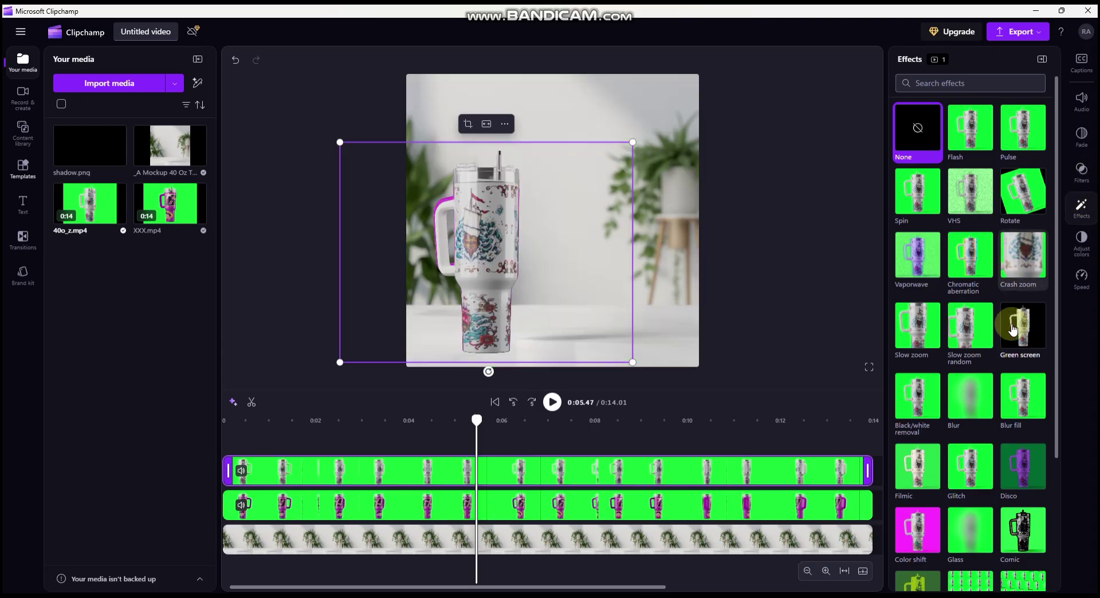
left_click(1022, 331)
left_click_drag(481, 255, 615, 255)
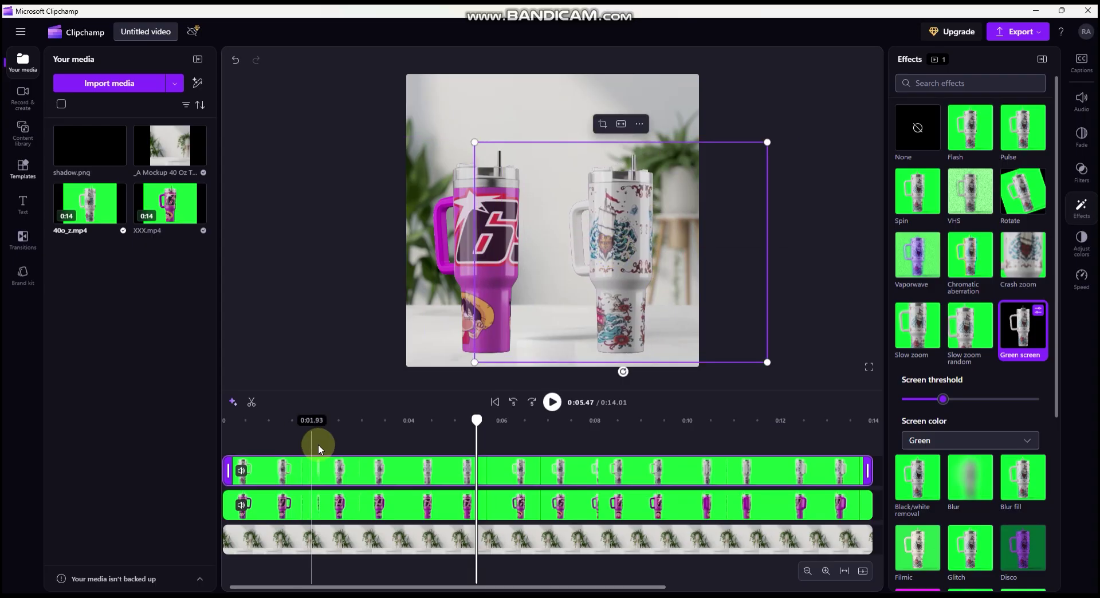
Add shadow.png on tracks above both tumbler clips and play the composition from the start.
left_click_drag(103, 143, 252, 455)
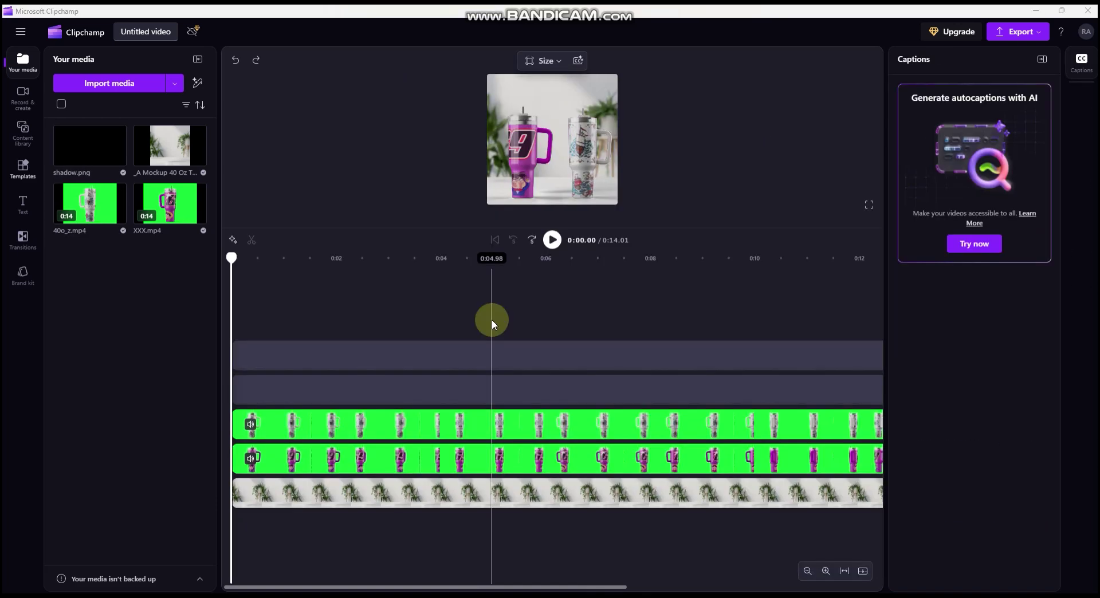
left_click(553, 239)
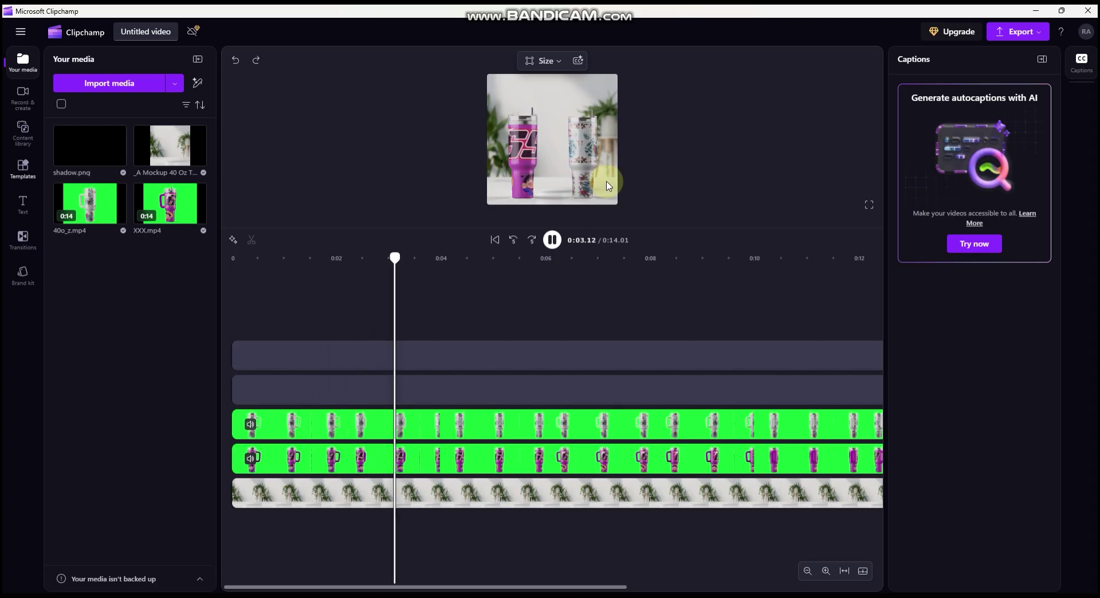
Stop the playback and split the XXX.mp4 clip at 0:07.01.
left_click(551, 239)
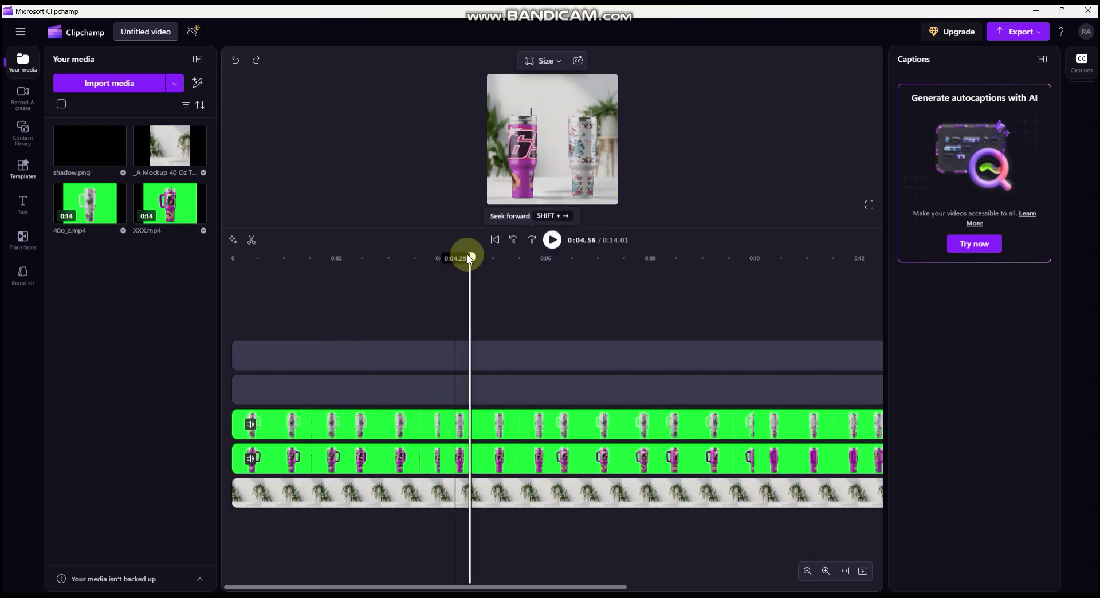
left_click_drag(468, 258, 231, 258)
left_click(237, 355)
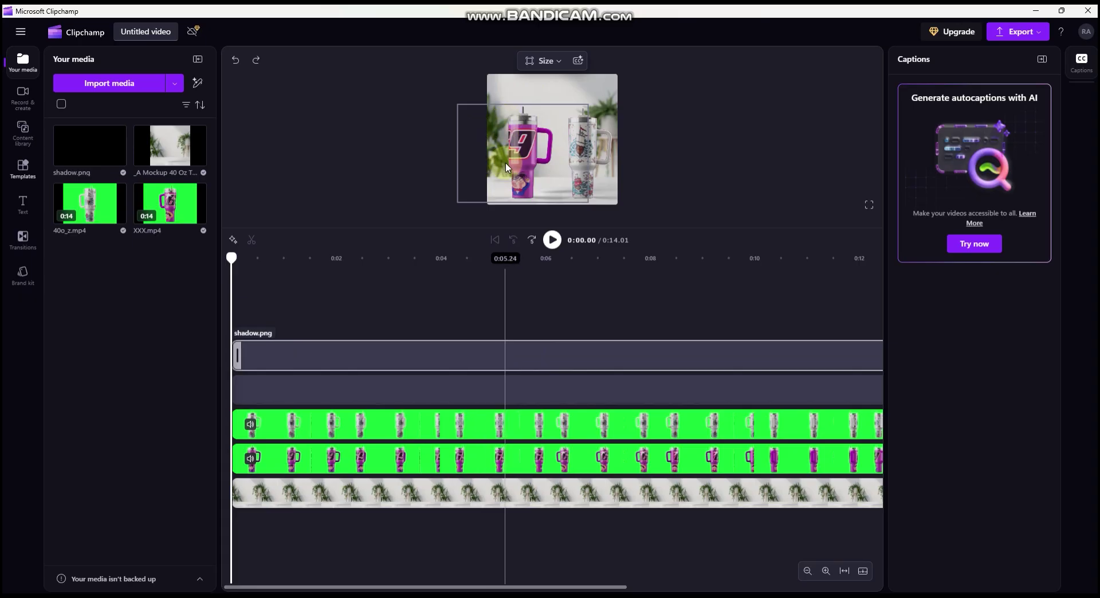
left_click_drag(526, 357, 527, 392)
left_click(498, 458)
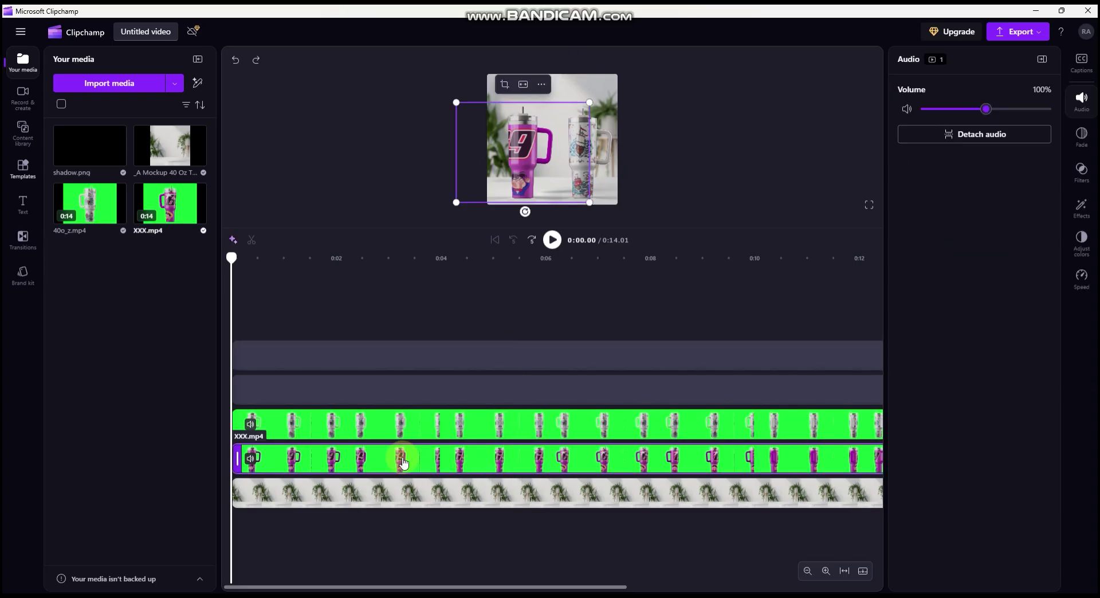
left_click_drag(229, 264, 598, 261)
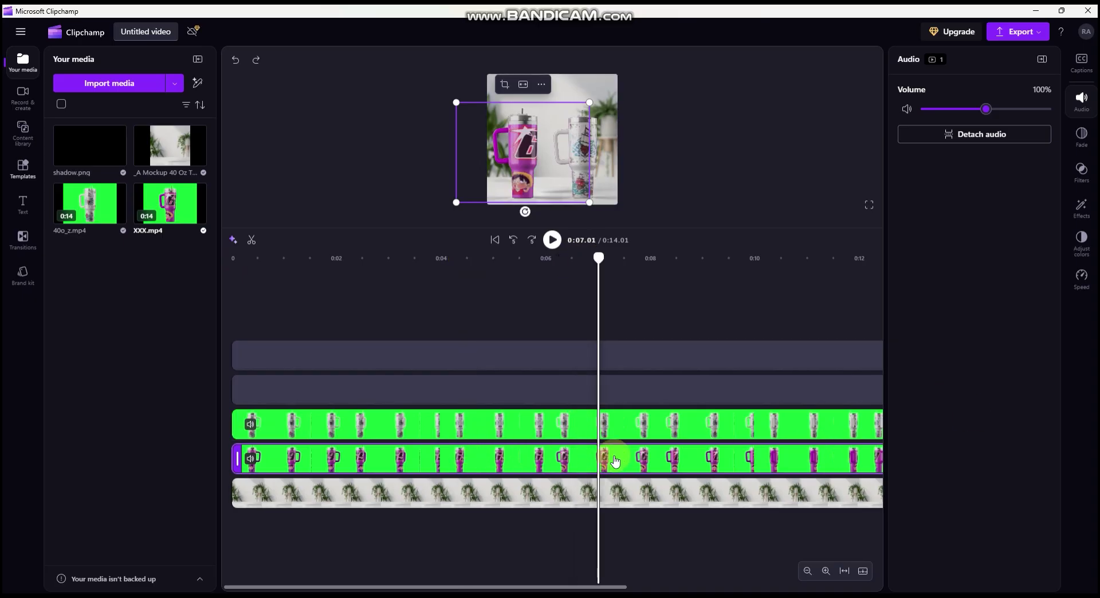
right_click(572, 464)
left_click(618, 343)
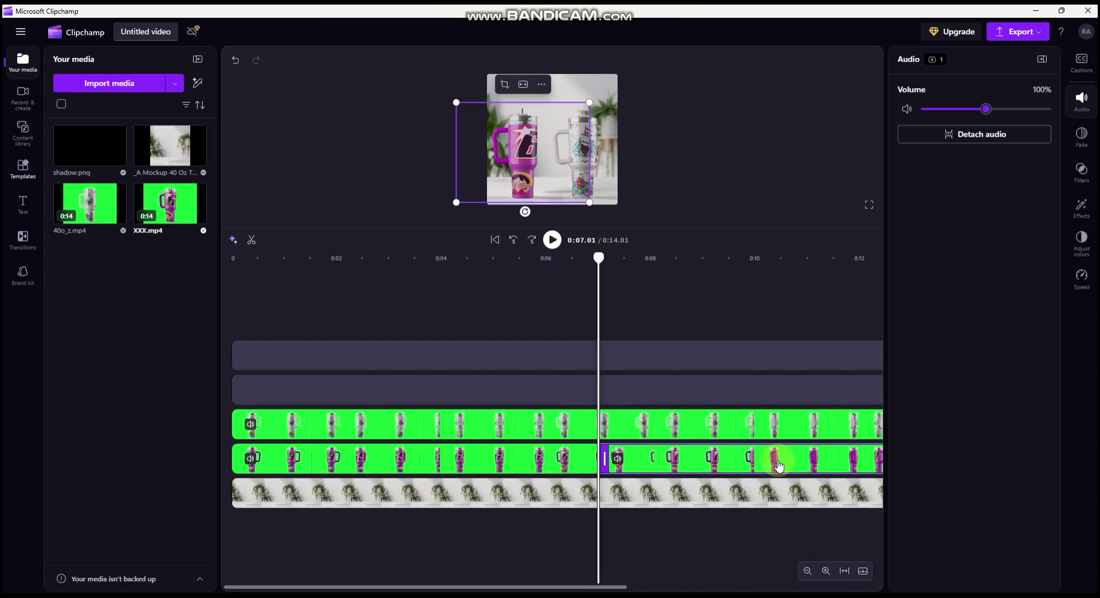
Delete the purple tumbler clip XXX.mp4 and the shadow.png clip from the timeline.
left_click(556, 463)
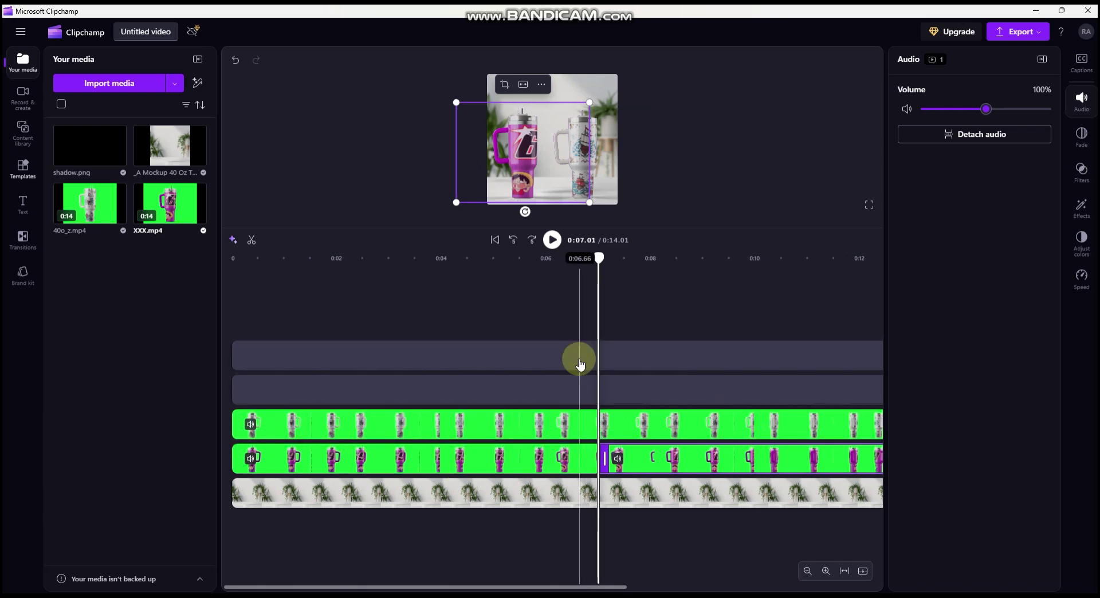
key("Delete")
left_click_drag(525, 418, 341, 457)
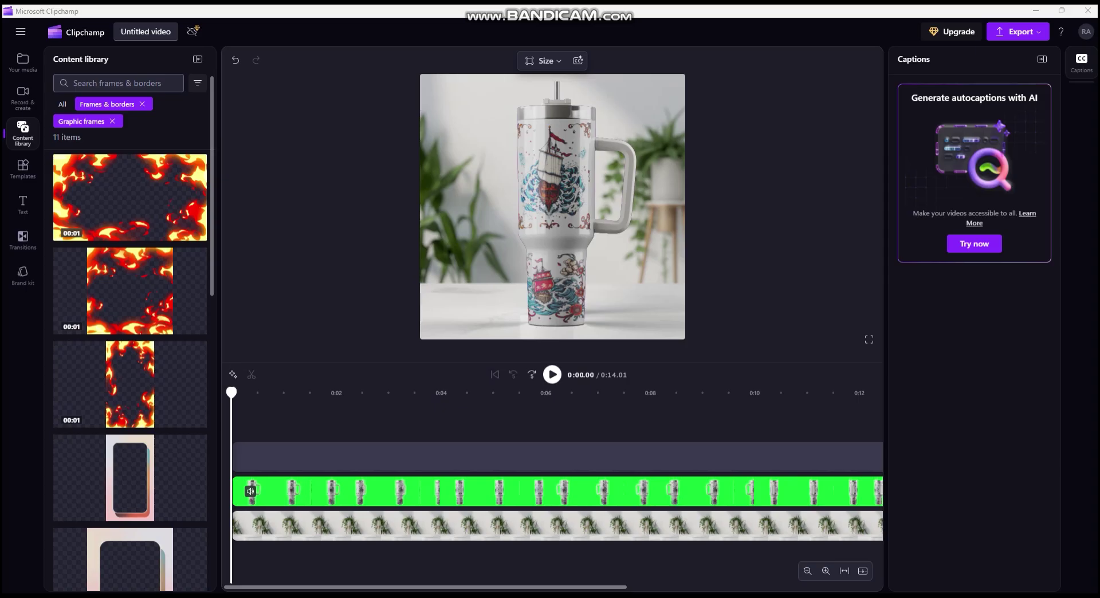
left_click(544, 456)
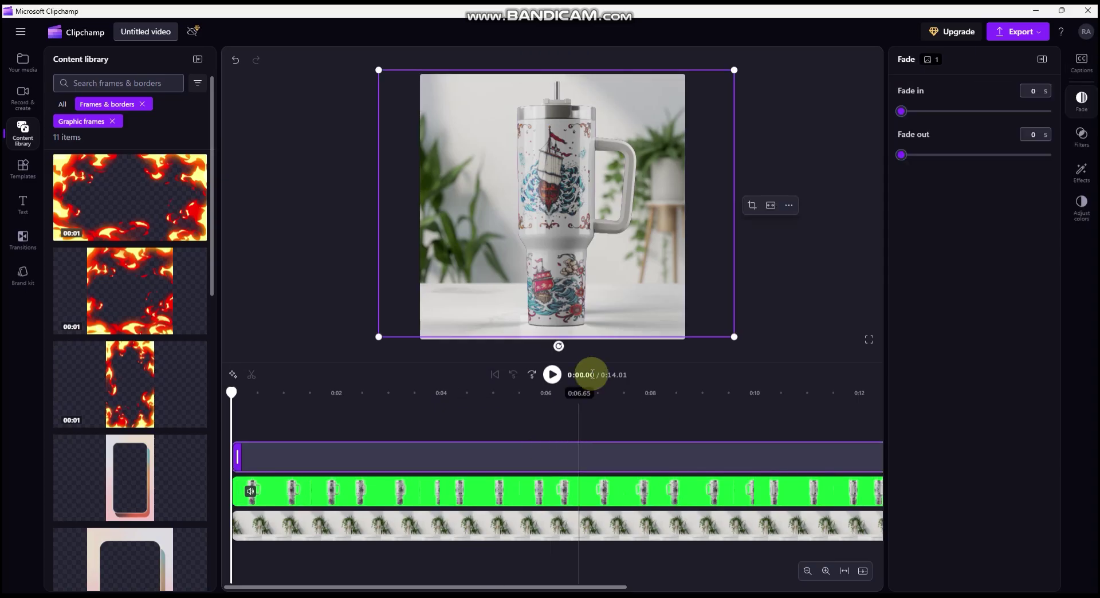
key("Delete")
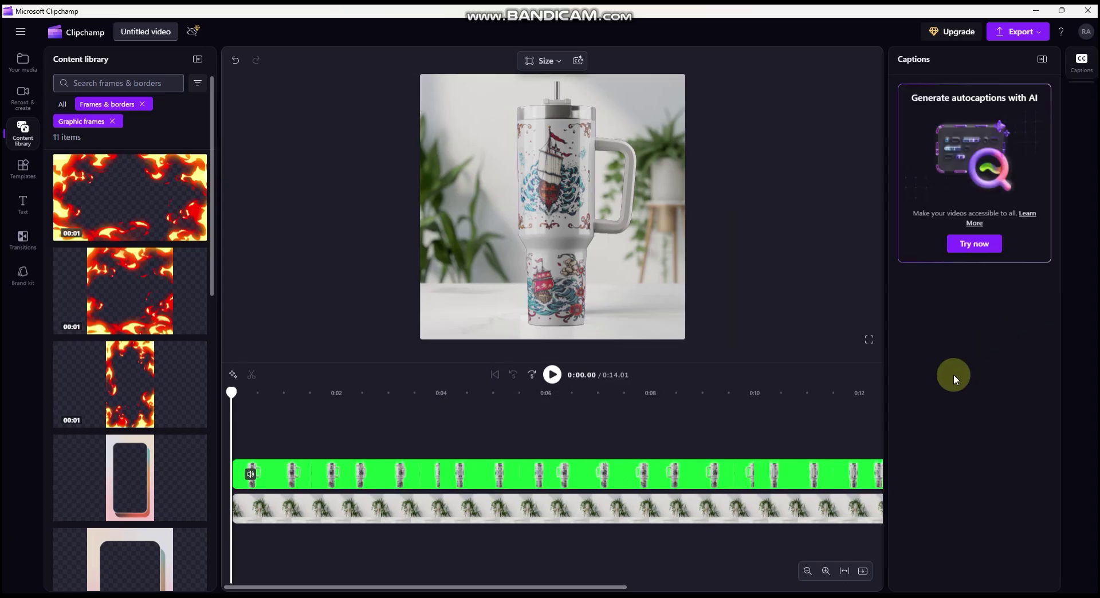
Replace the Rotate effect on the white tumbler clip with Spin, enabling Bounce and Loop and keeping Green screen.
left_click(663, 474)
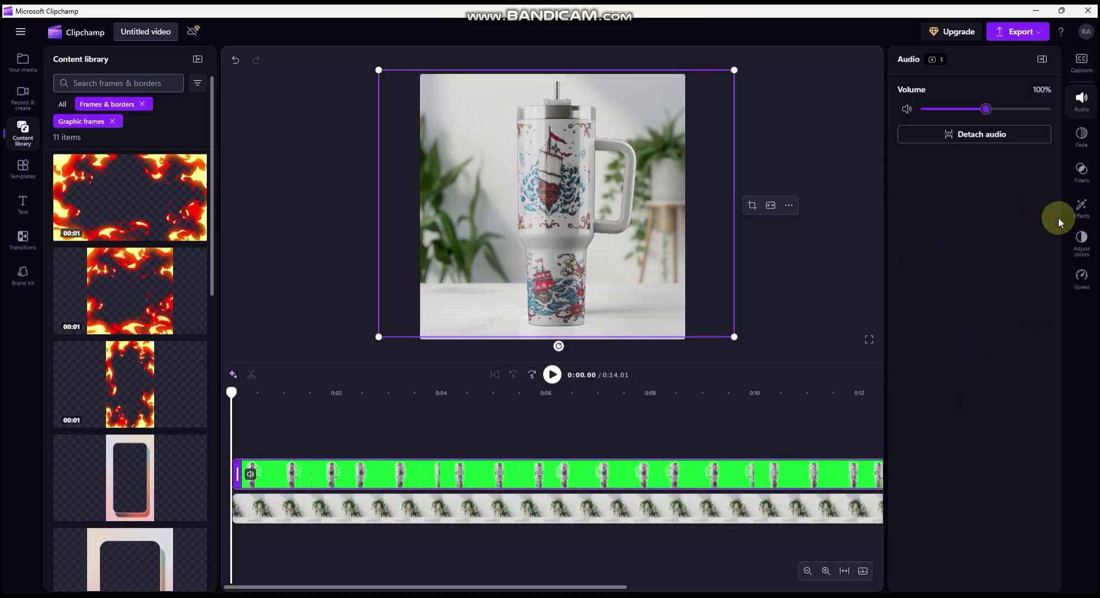
left_click(1082, 207)
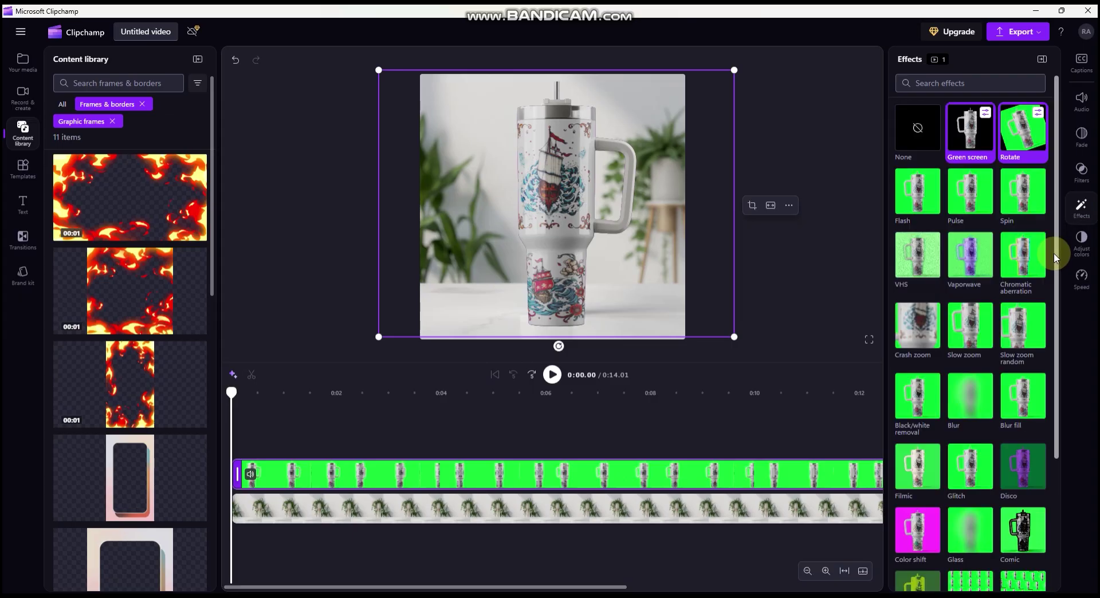
left_click(1019, 163)
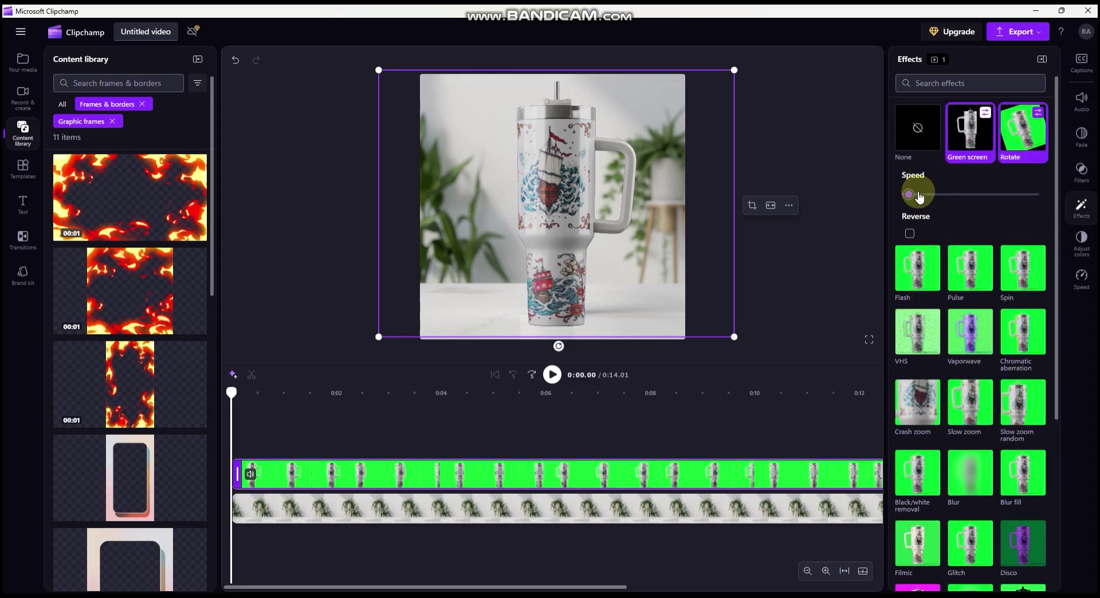
left_click(1016, 275)
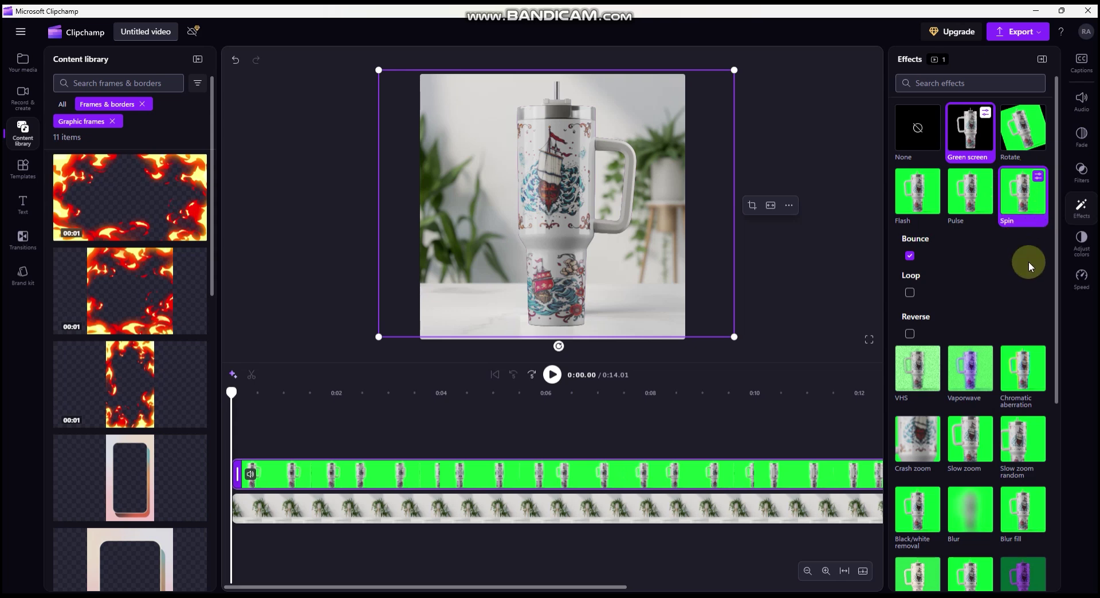
left_click(1026, 226)
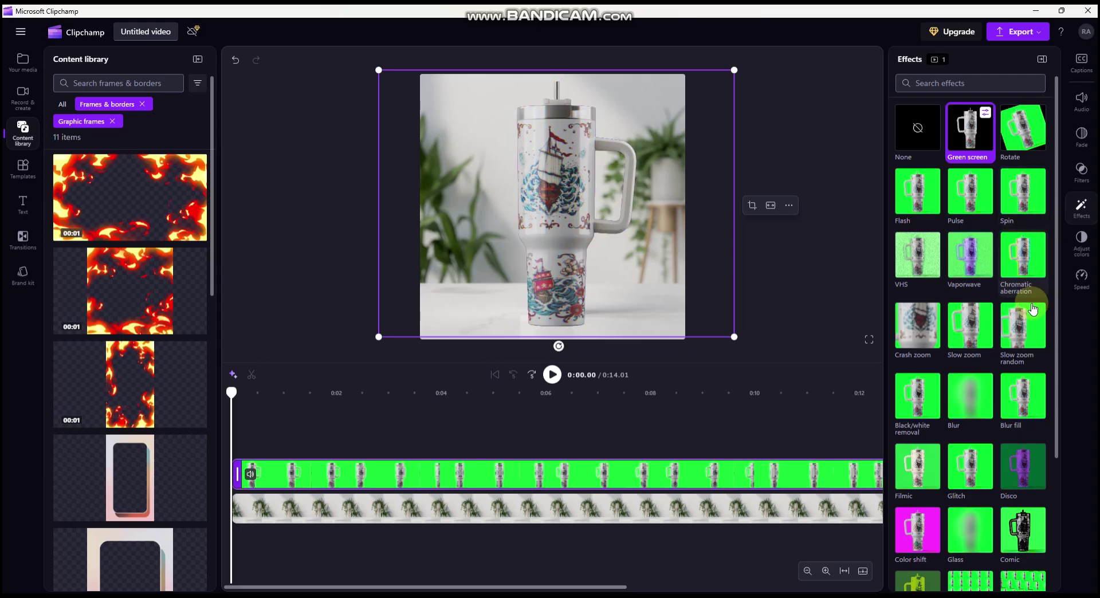
left_click(1028, 221)
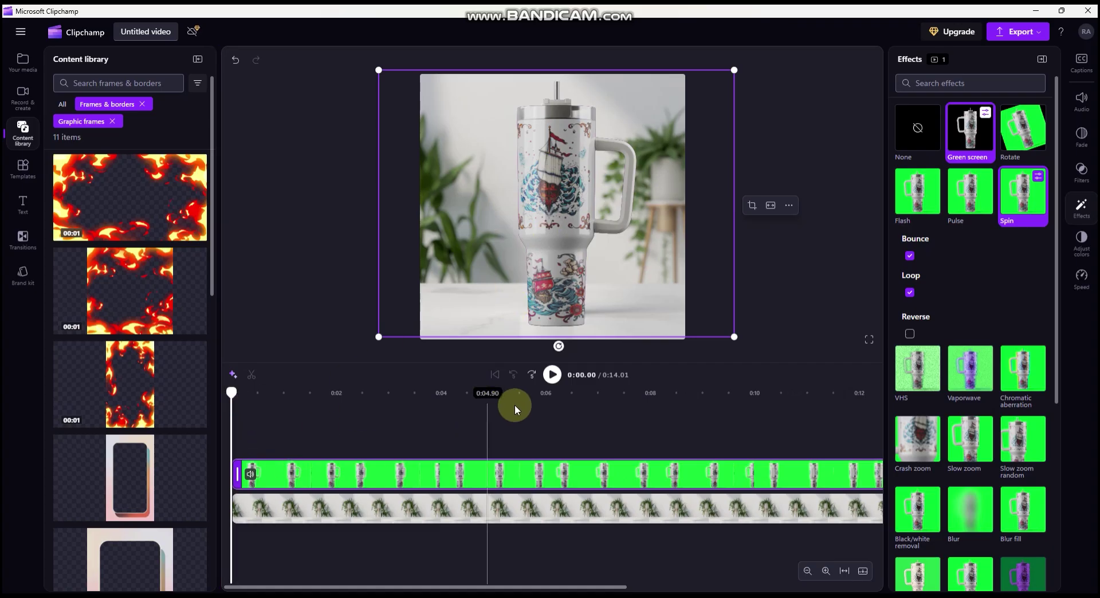
Play the spinning tumbler through to the video's end and return the playhead to the start.
left_click(552, 375)
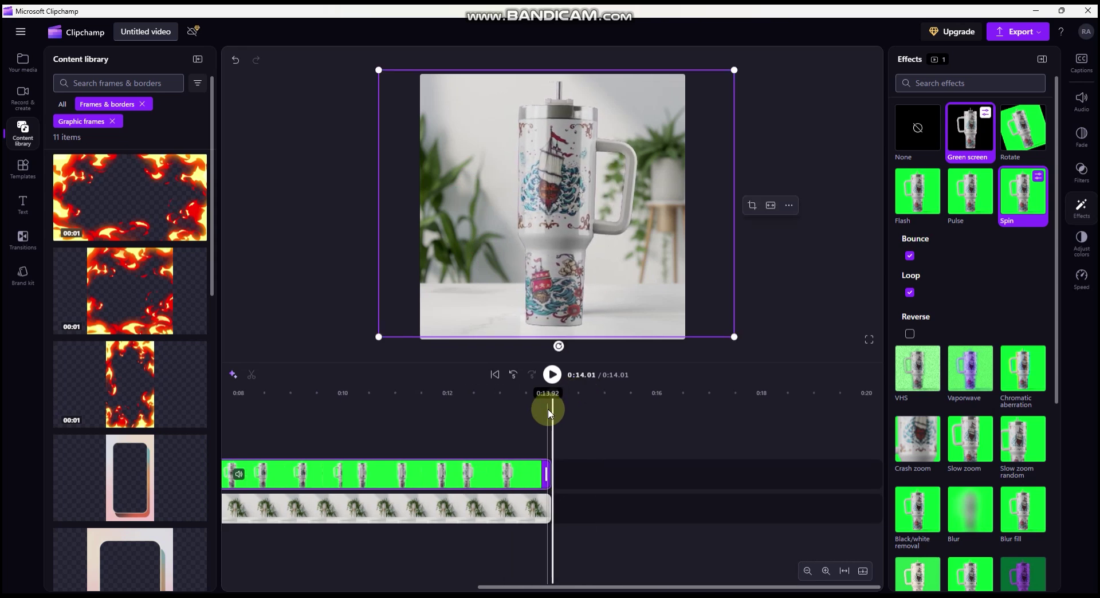
left_click_drag(555, 398, 9, 417)
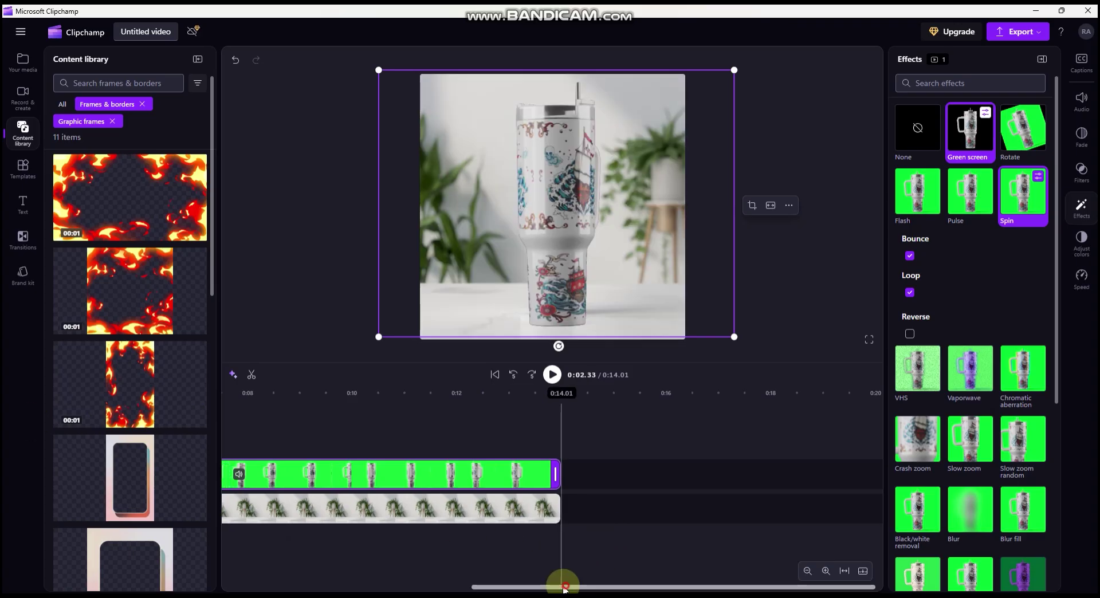
left_click_drag(563, 586, 98, 549)
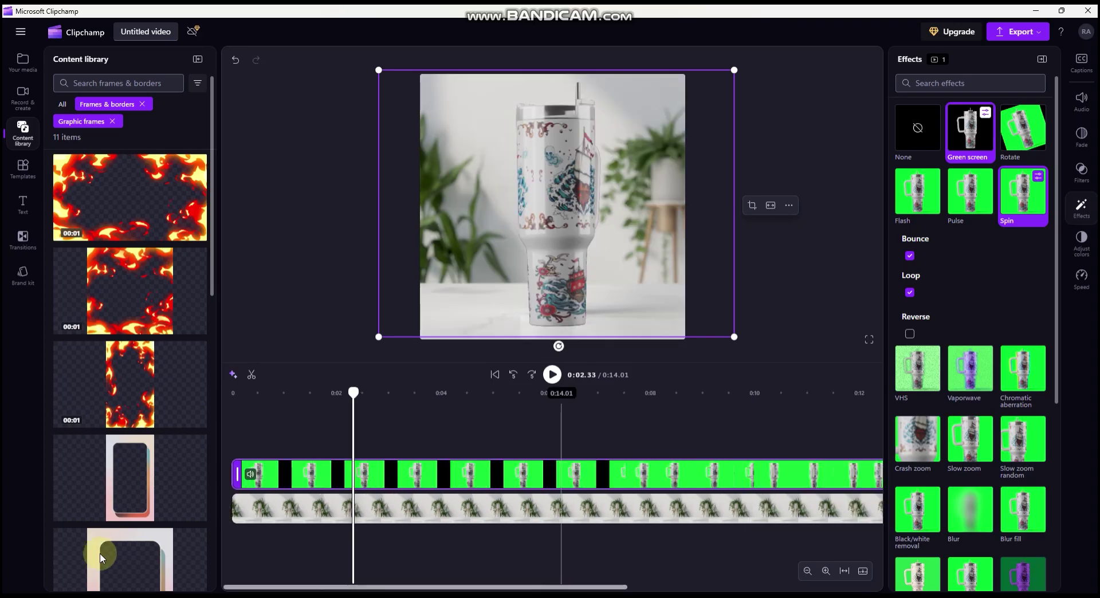
left_click(232, 400)
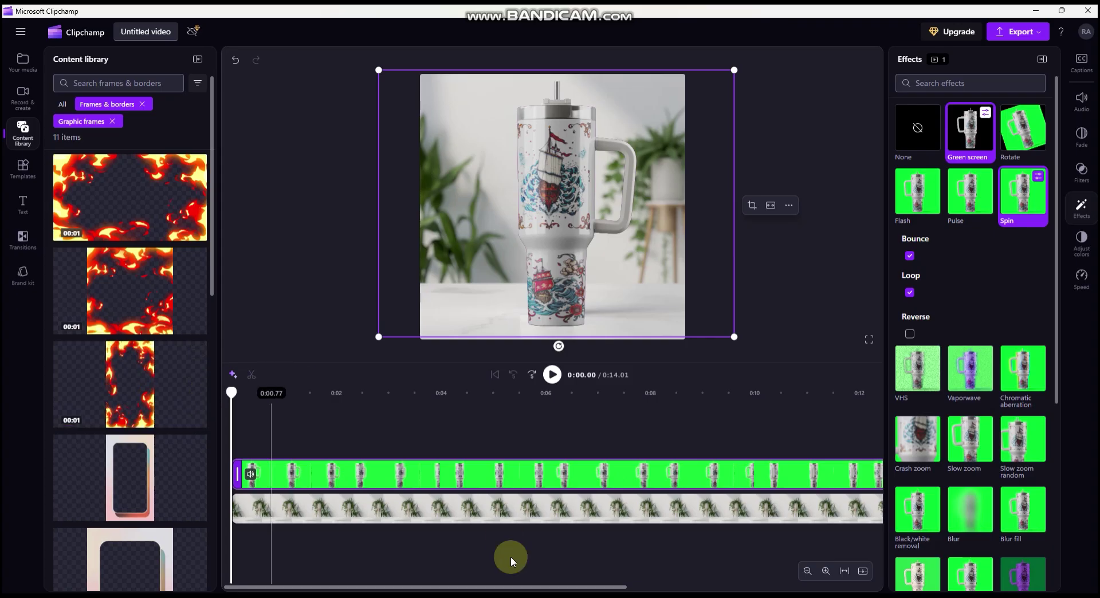
Delete the plant background image from the track below the white tumbler clip.
left_click(448, 512)
left_click(471, 515)
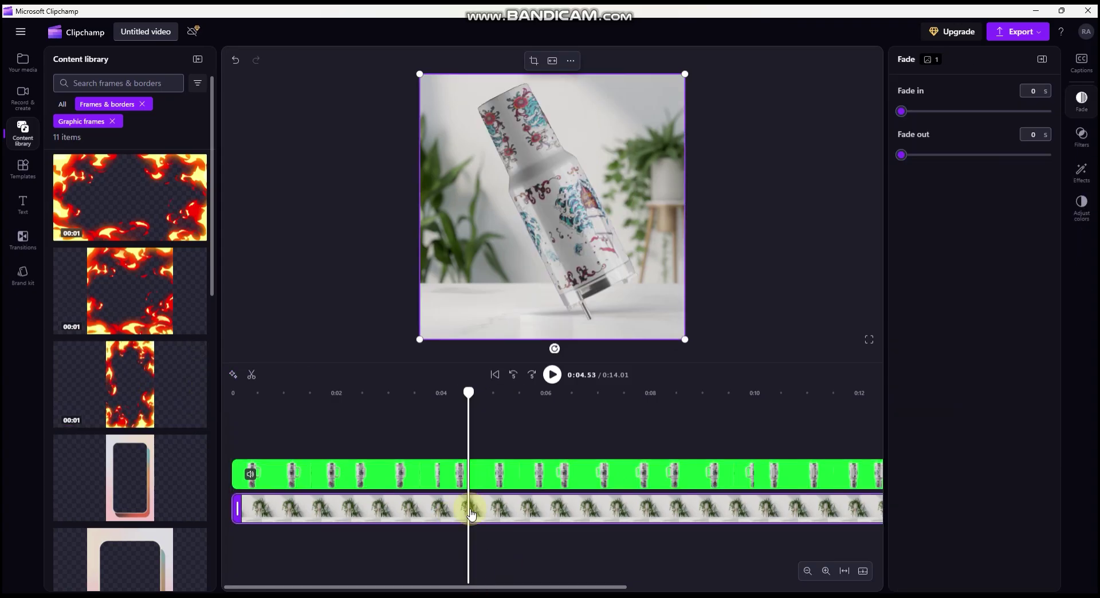
key("Delete")
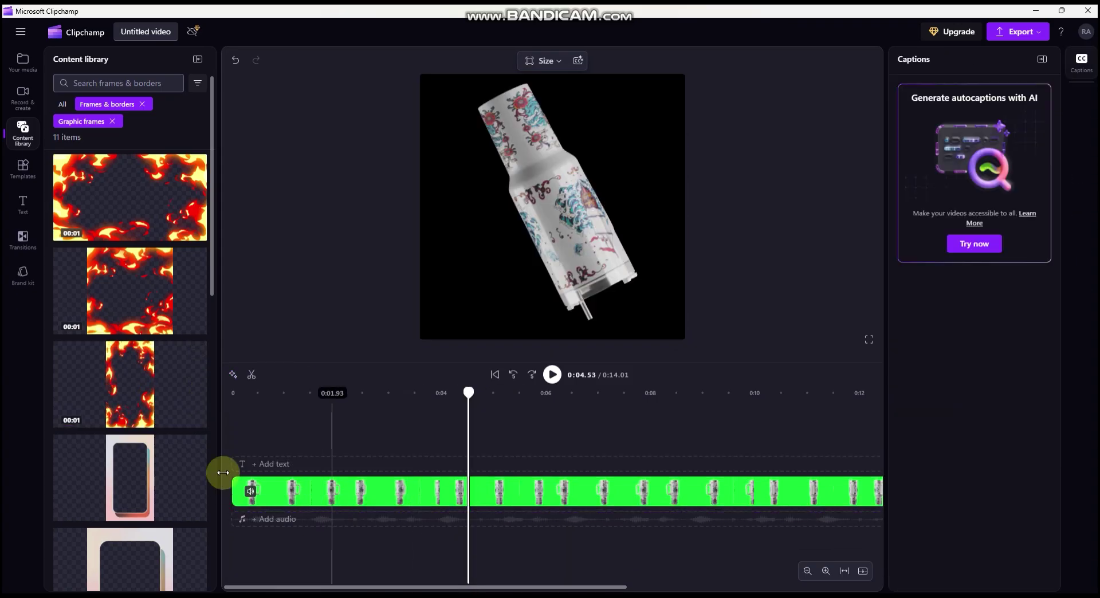
Add the first blue bokeh clip from Cinematography & media overlays above the tumbler clip and extend it to the video's end.
left_click(22, 128)
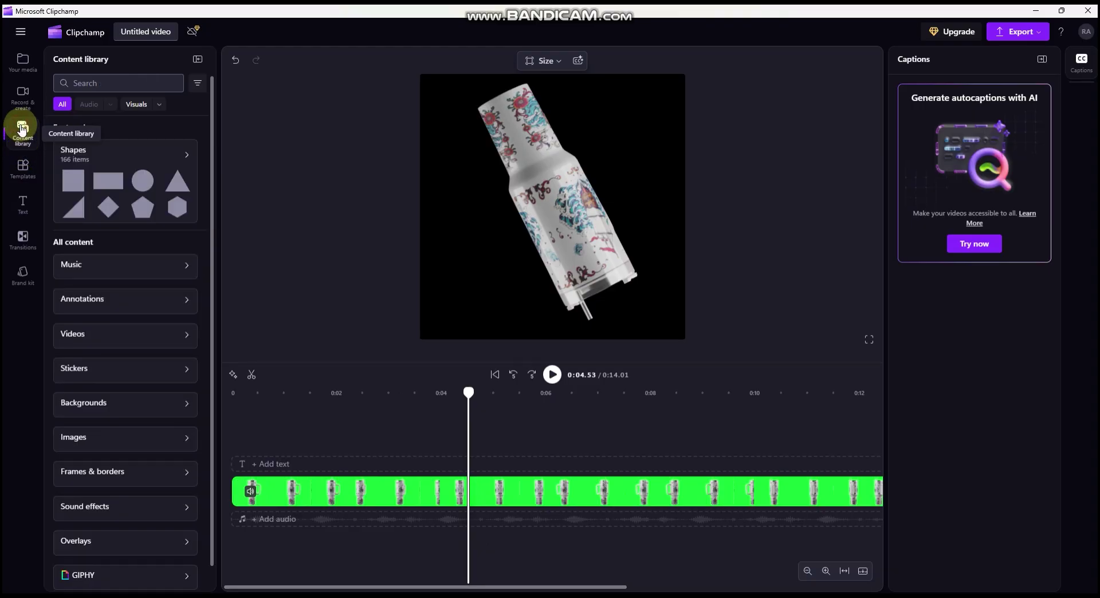
left_click_drag(216, 328, 95, 512)
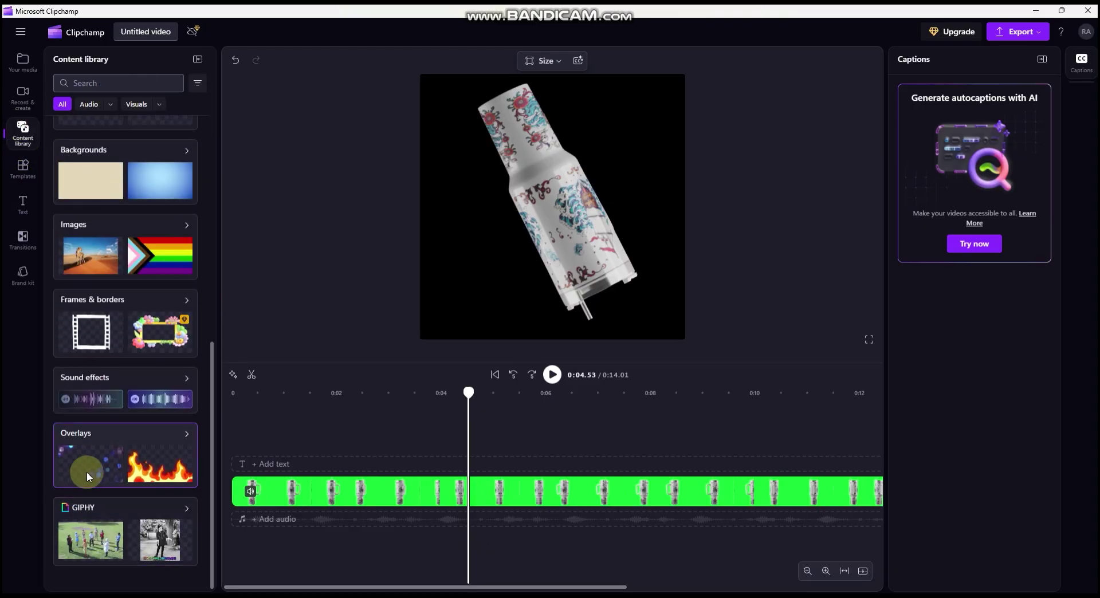
left_click(158, 475)
left_click_drag(216, 478, 208, 534)
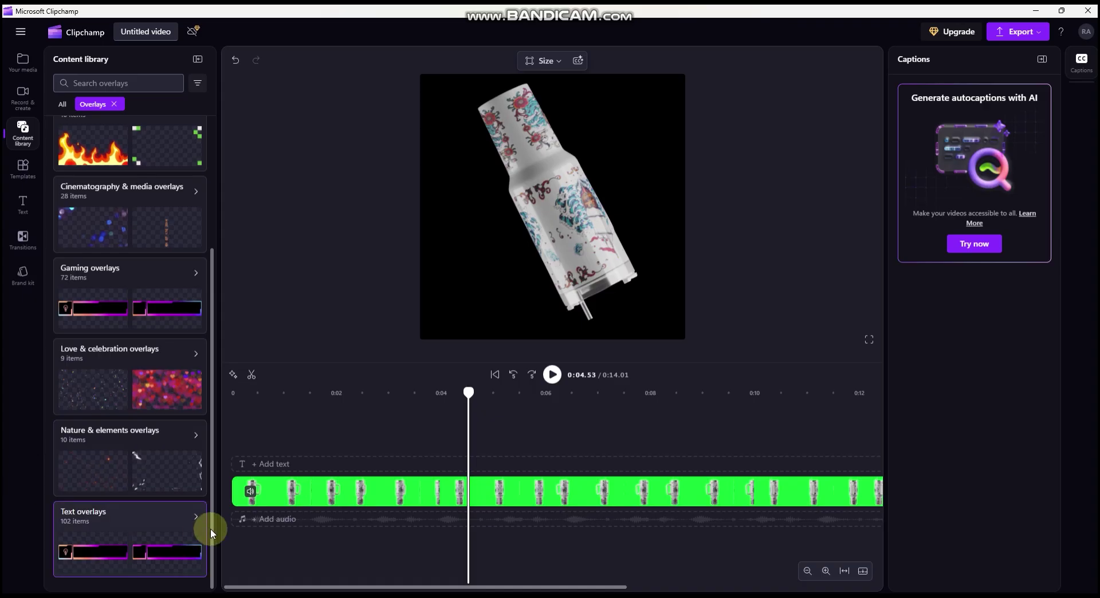
left_click(88, 231)
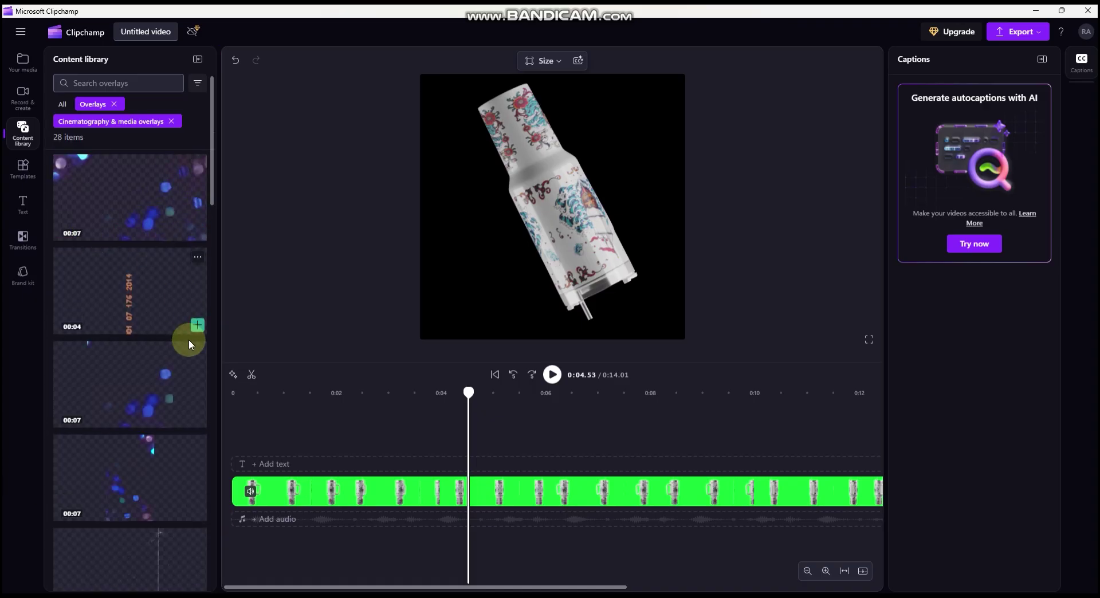
left_click_drag(126, 177, 238, 431)
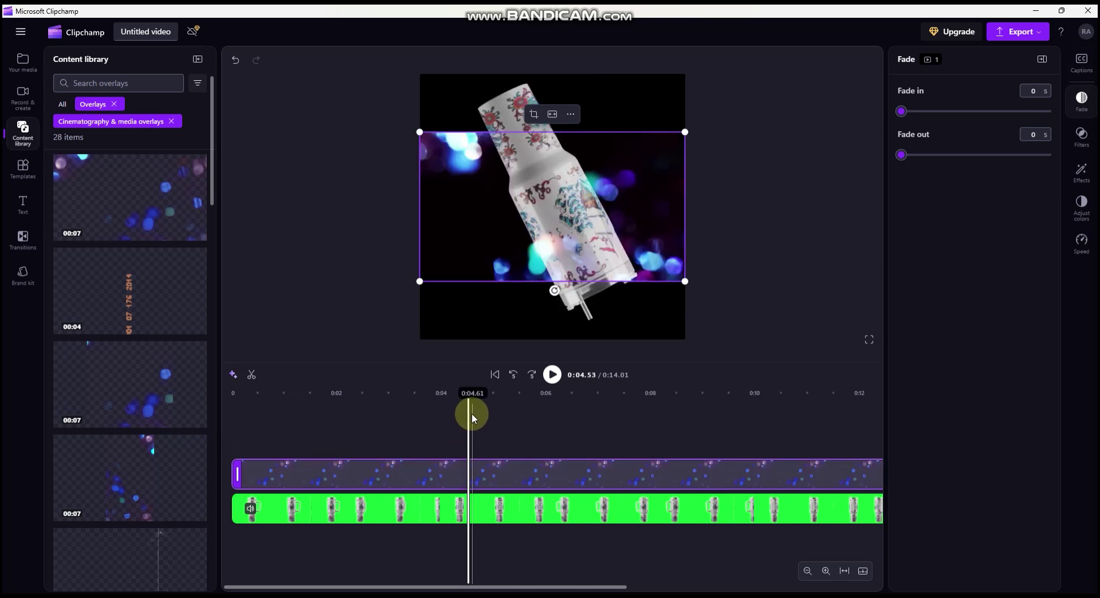
Scale the bokeh overlay to fill the frame and play the composition from the start.
left_click_drag(468, 395, 214, 437)
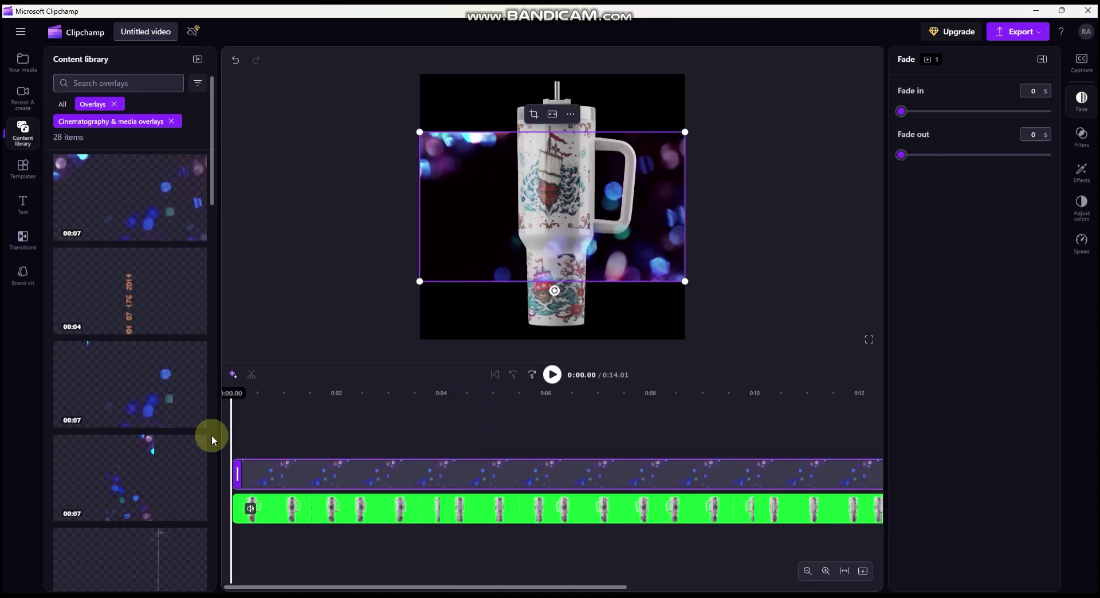
left_click(556, 118)
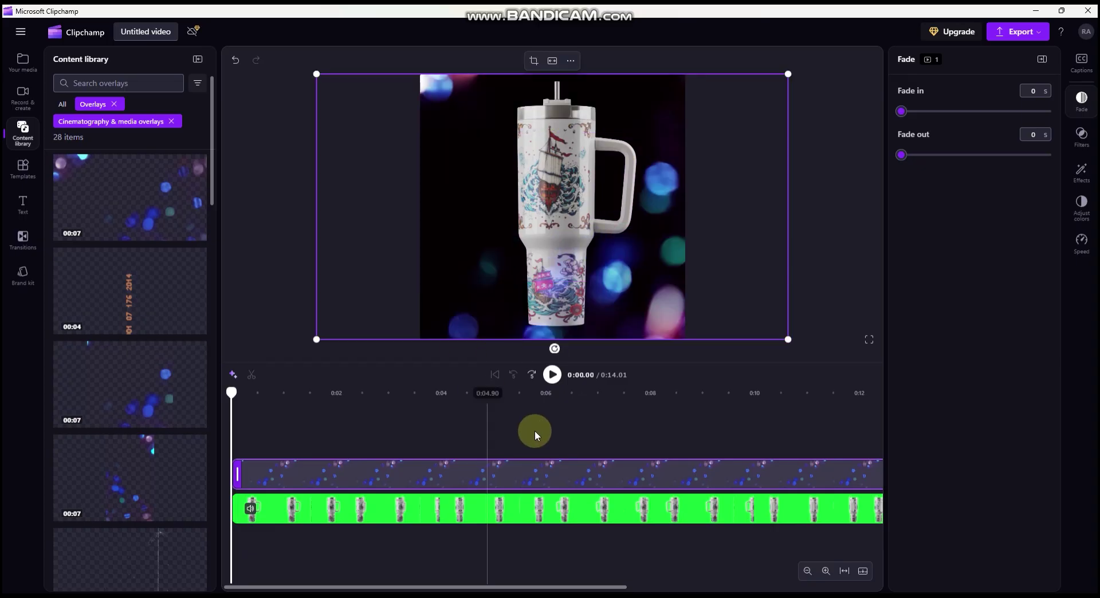
left_click(551, 377)
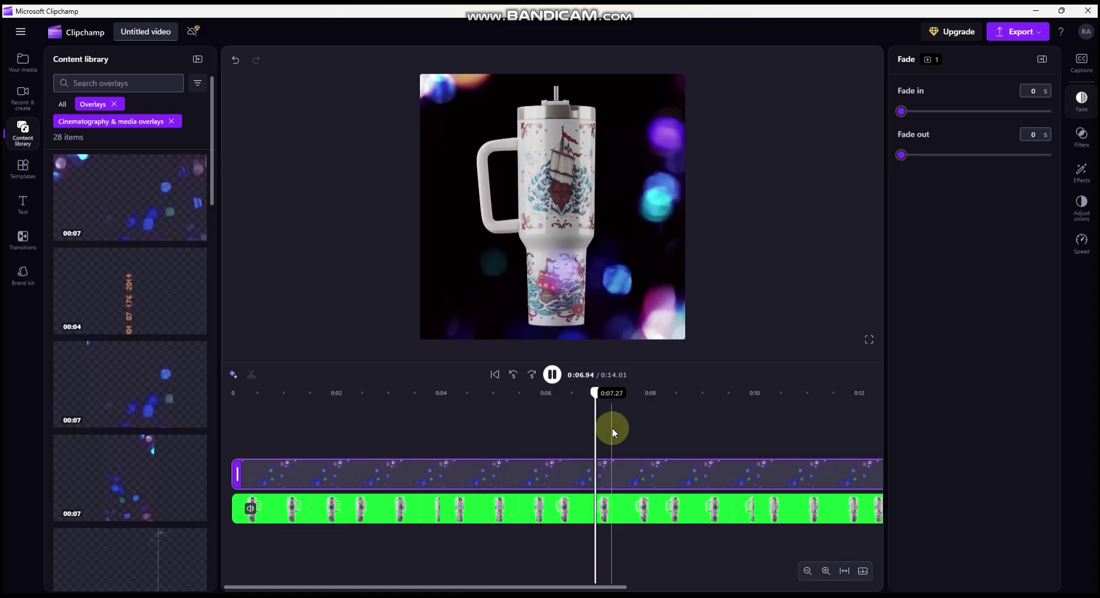
Replace the bokeh clip with the vertical Negative film overlay above the tumbler clip, spanning the whole video.
left_click(451, 513)
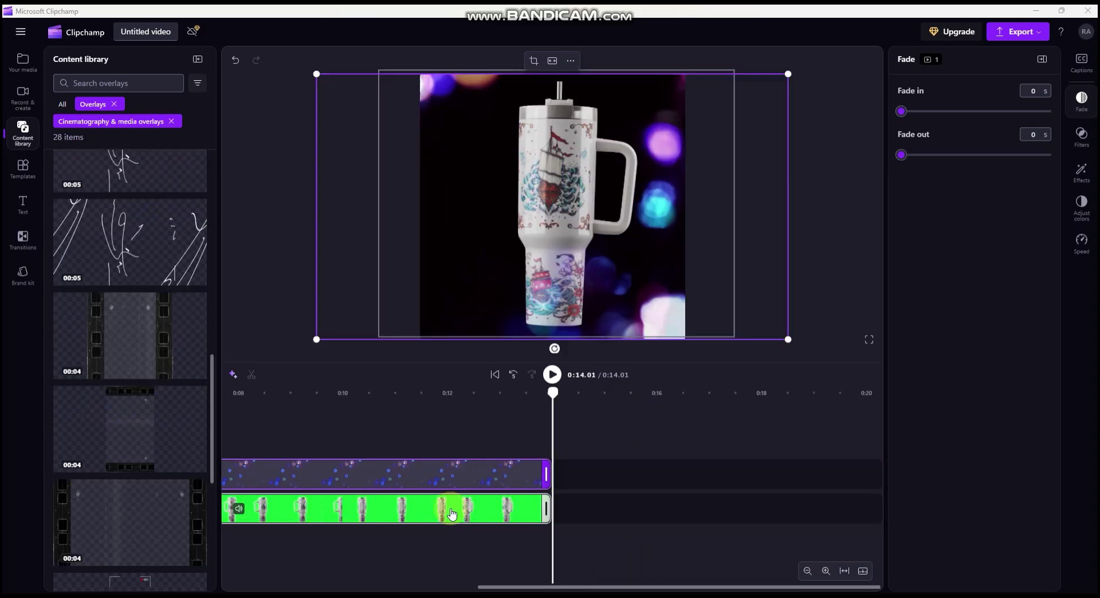
left_click(447, 489)
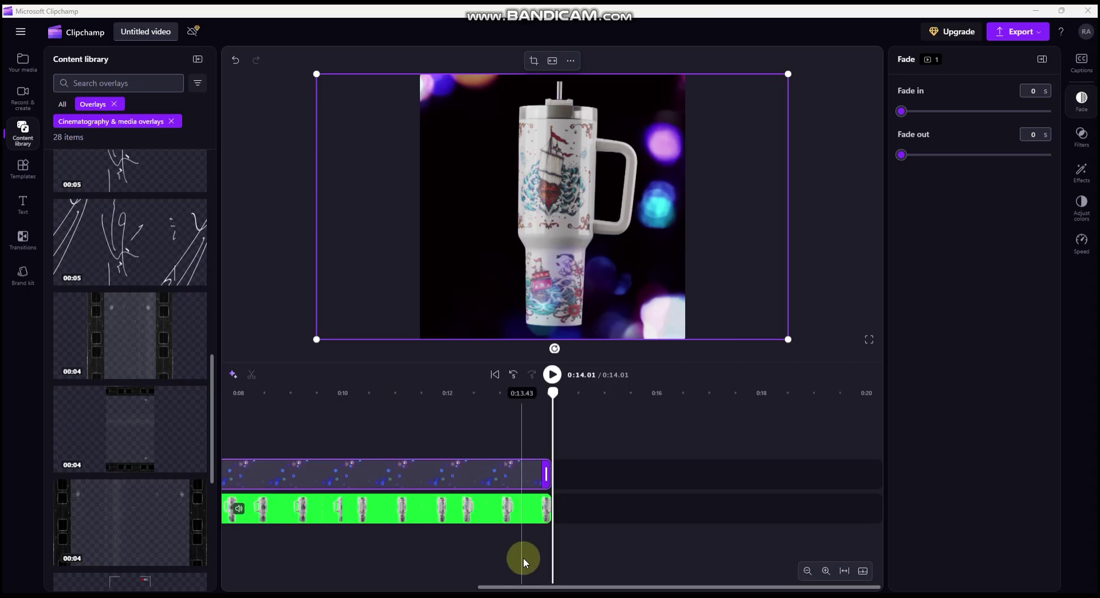
left_click(443, 477)
key("Delete")
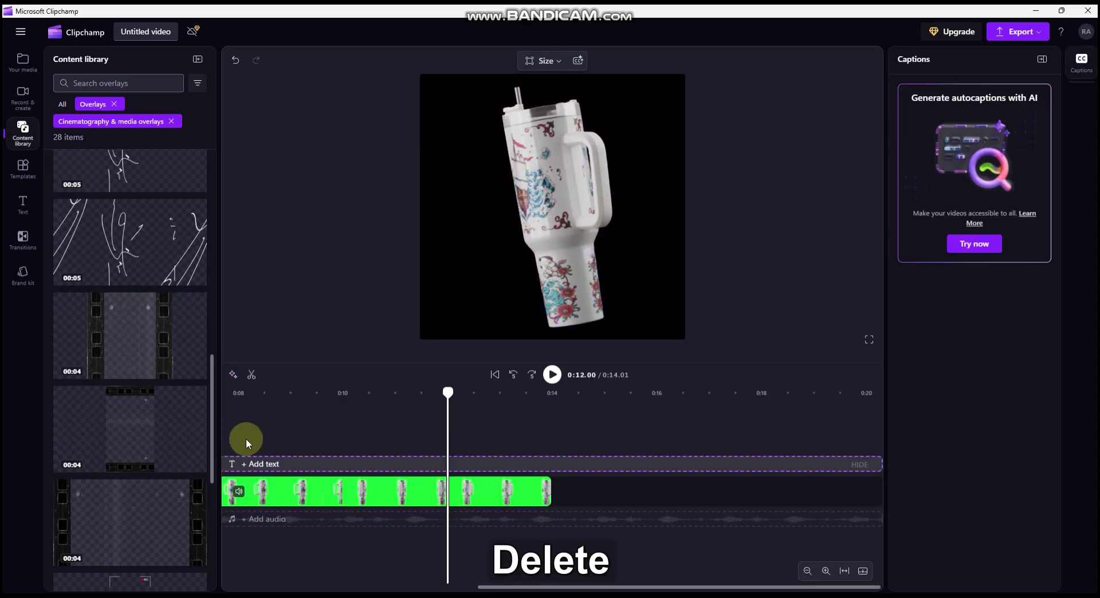
left_click_drag(180, 363, 287, 458)
Preview the tumbler with the film overlay from the start, stop it, and move the playhead back near the beginning.
left_click_drag(449, 393, 133, 422)
key("space")
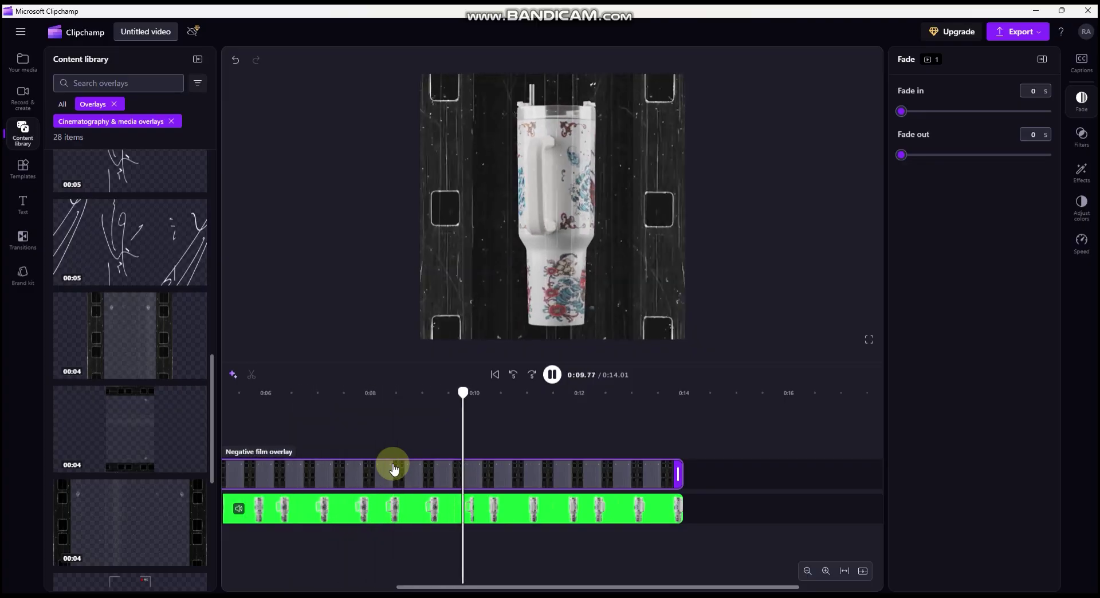
key("space")
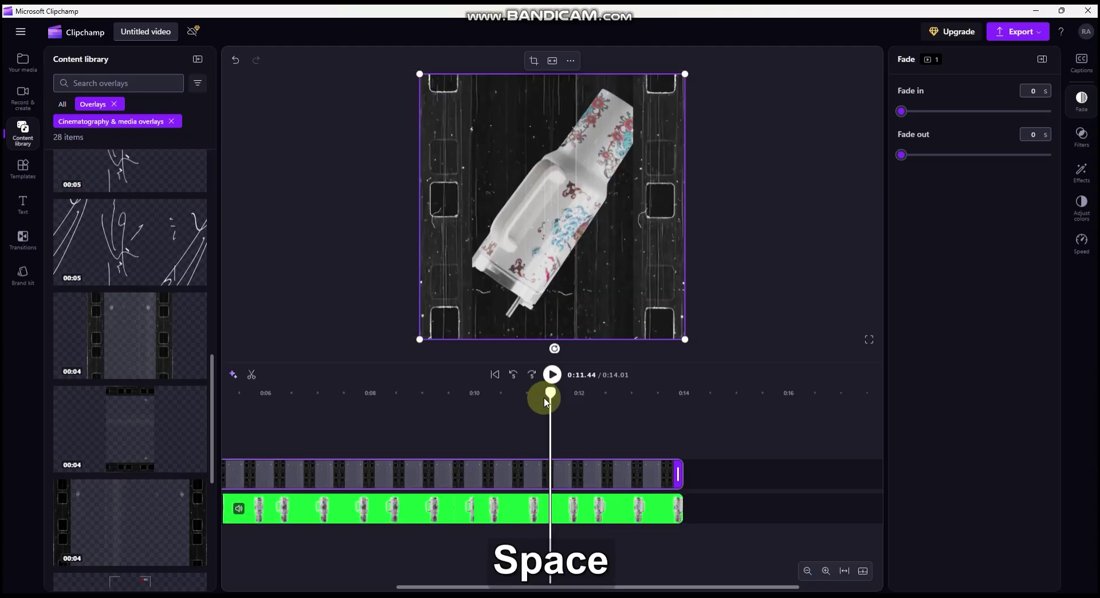
left_click_drag(551, 394, 80, 419)
left_click(545, 532)
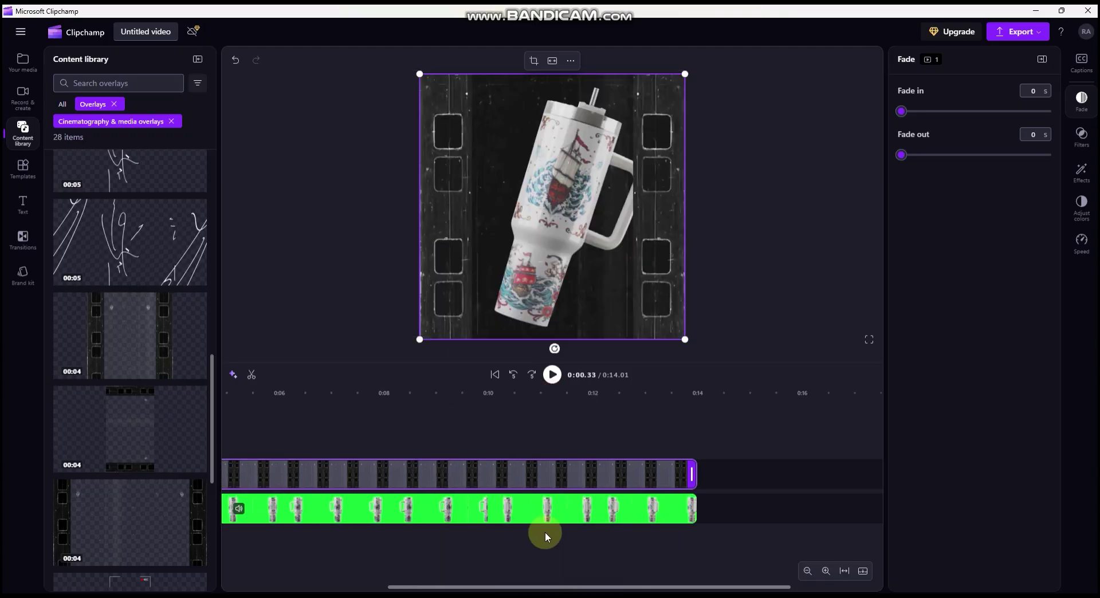
Preview the film-overlay composition through to the end and return the playhead near the beginning.
left_click(1080, 207)
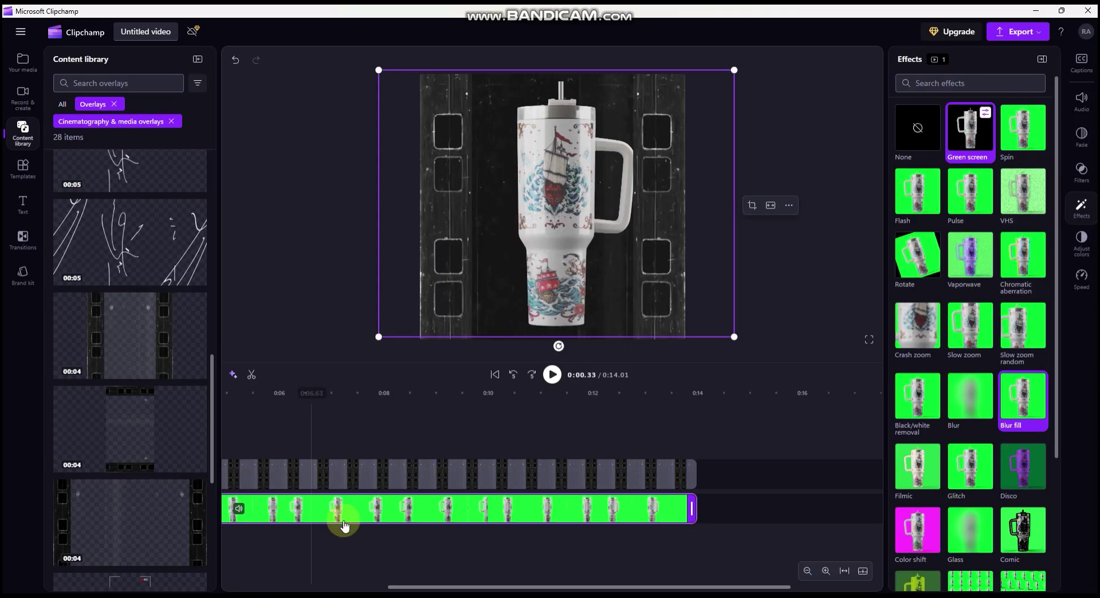
left_click(550, 376)
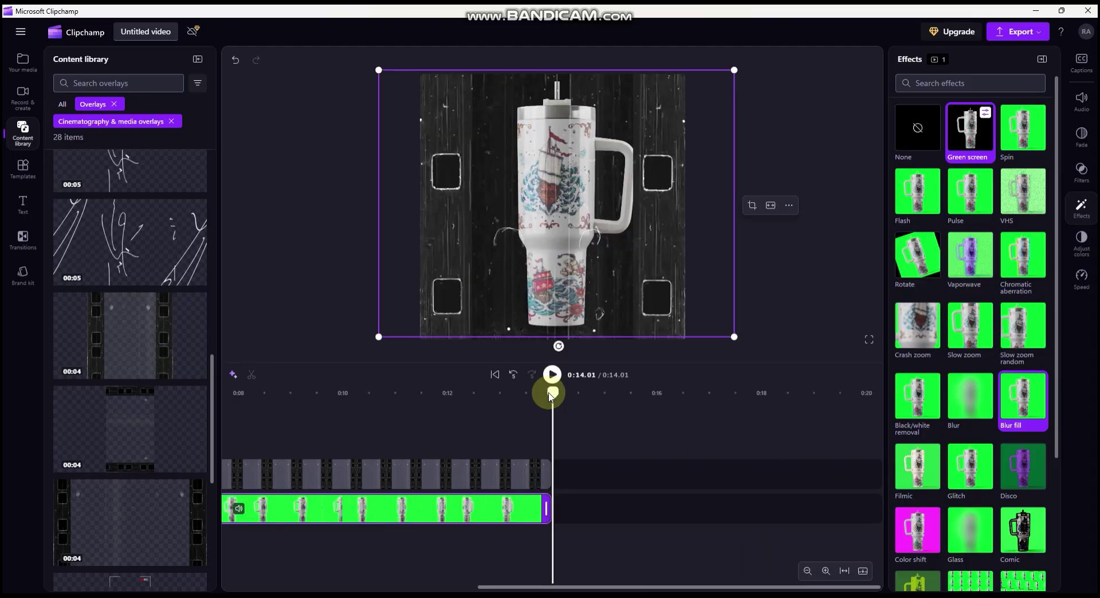
left_click_drag(548, 396, 38, 459)
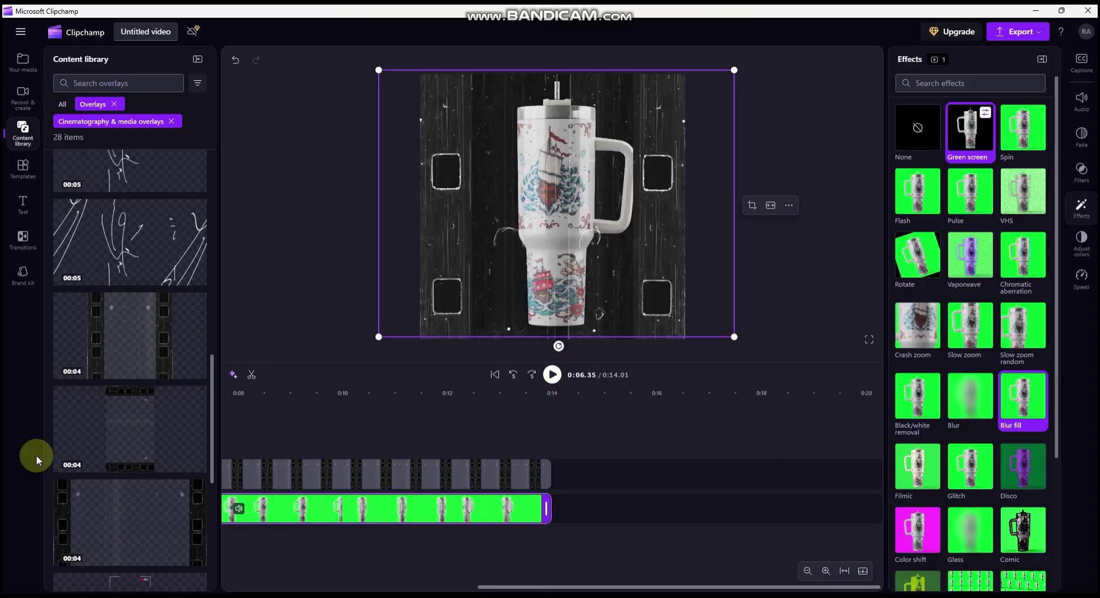
left_click(426, 585)
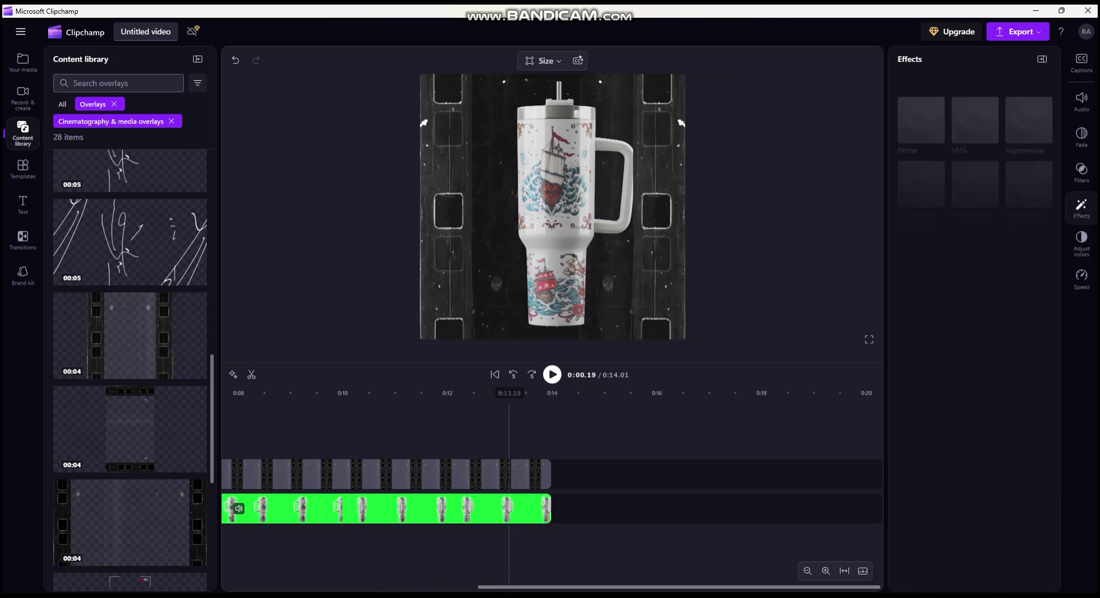
left_click_drag(517, 589, 235, 575)
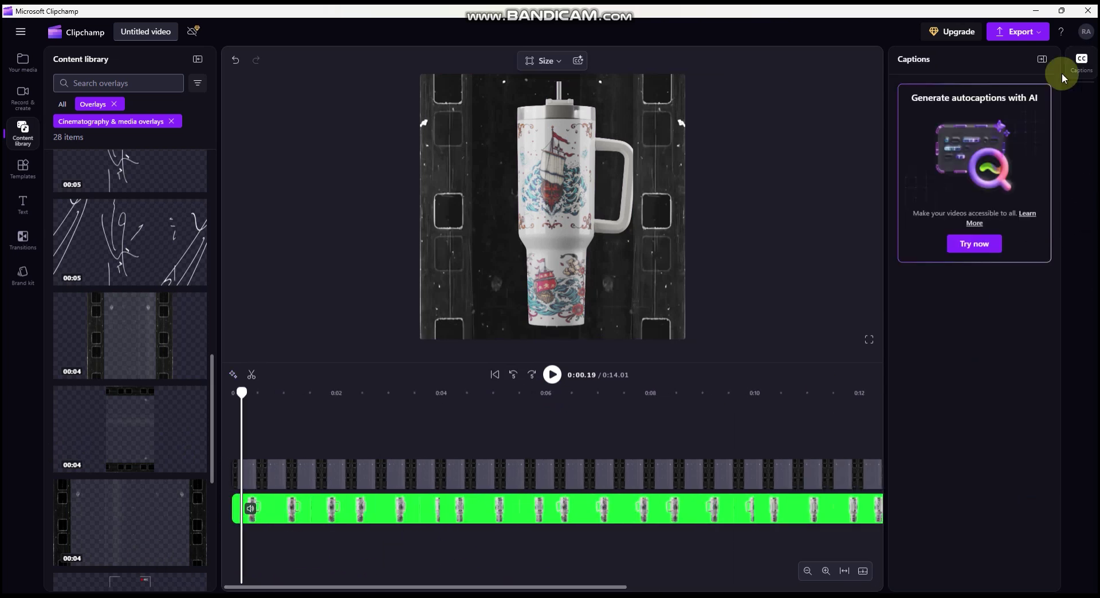
Export the composition at 1080p and set its OneDrive file name to TUMBLER.
left_click(1017, 35)
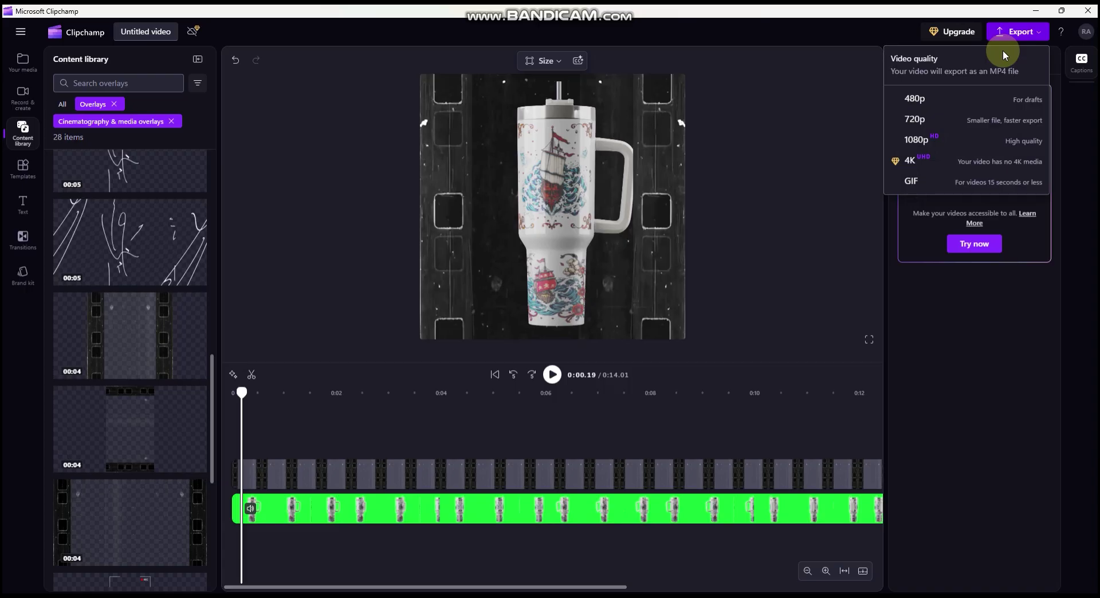
left_click(914, 141)
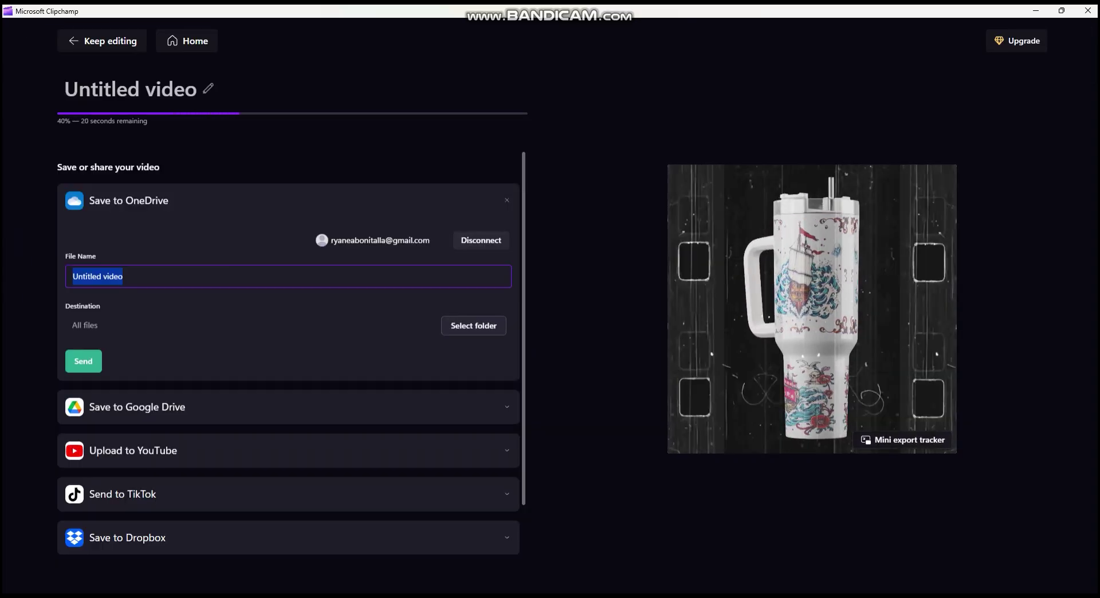
type("T")
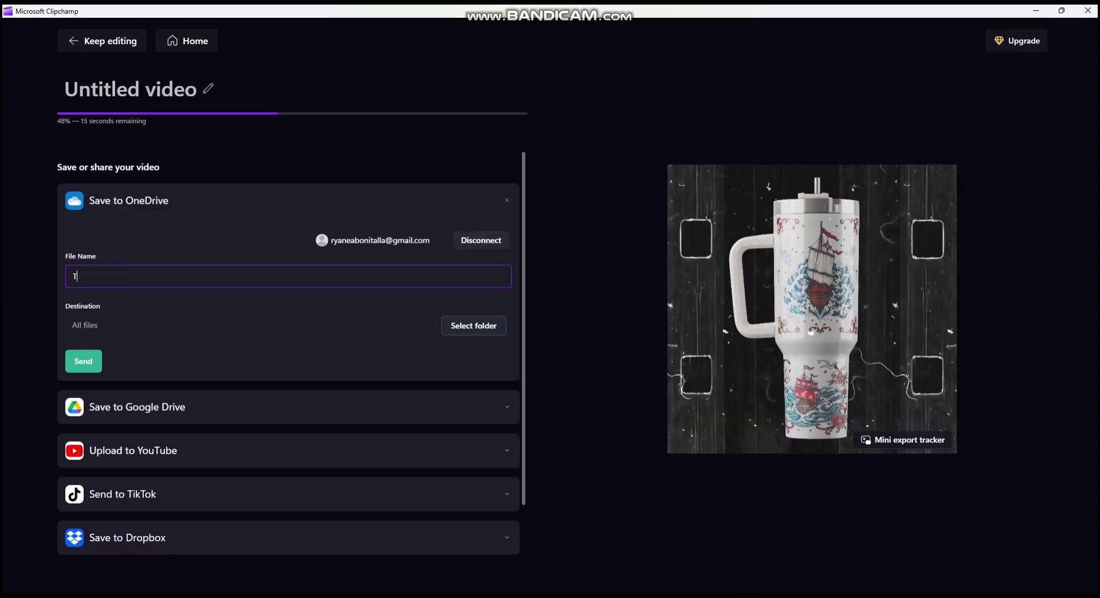
type("UMBLER")
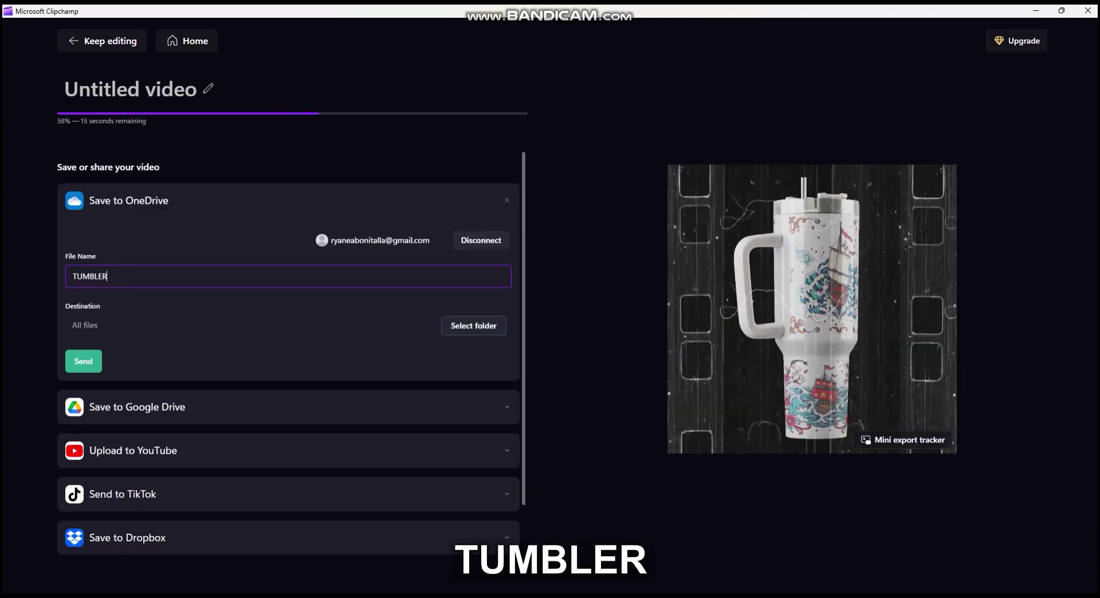
left_click(294, 313)
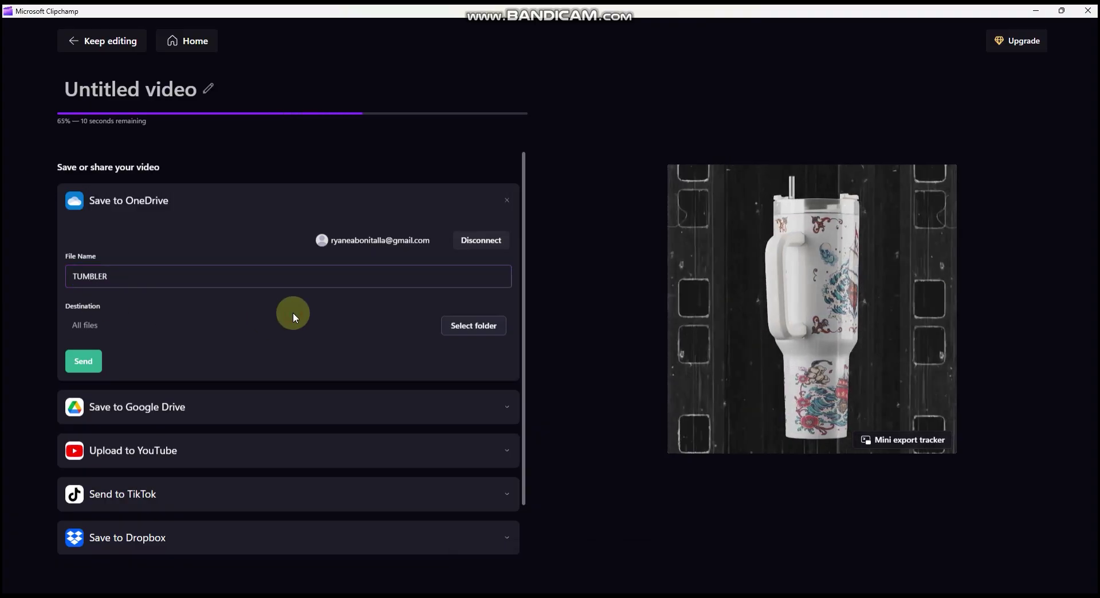
left_click(473, 326)
left_click(802, 511)
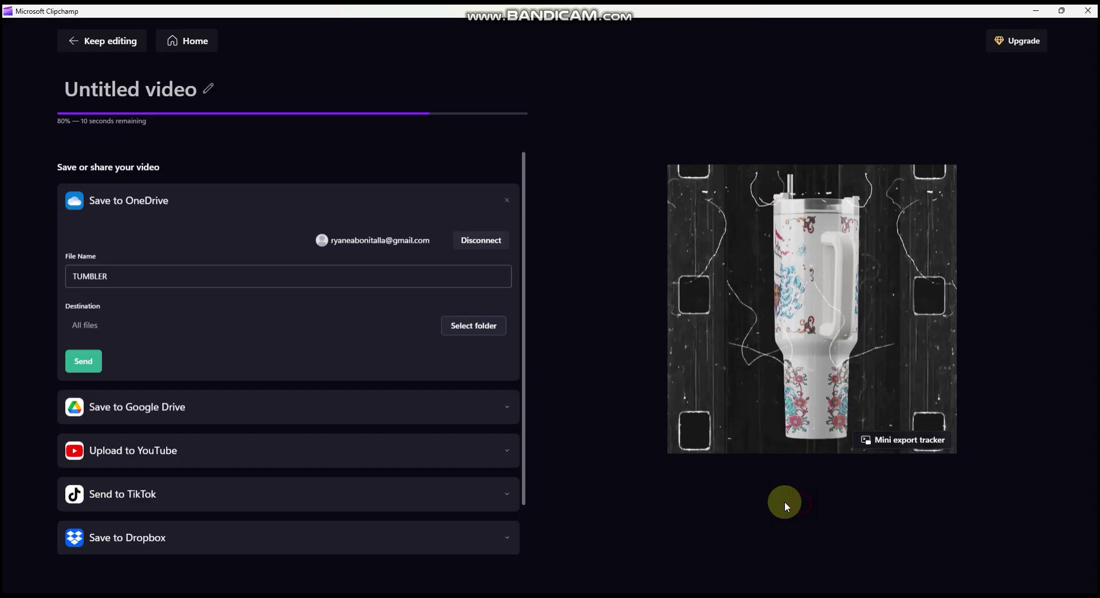
double_click(183, 88)
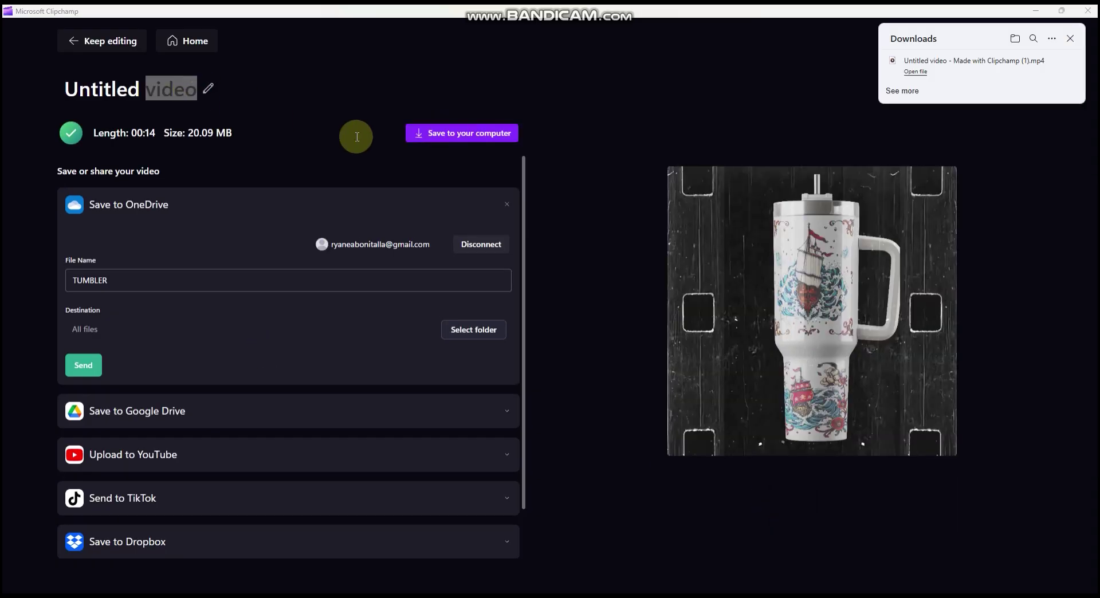
left_click_drag(185, 91, 118, 89)
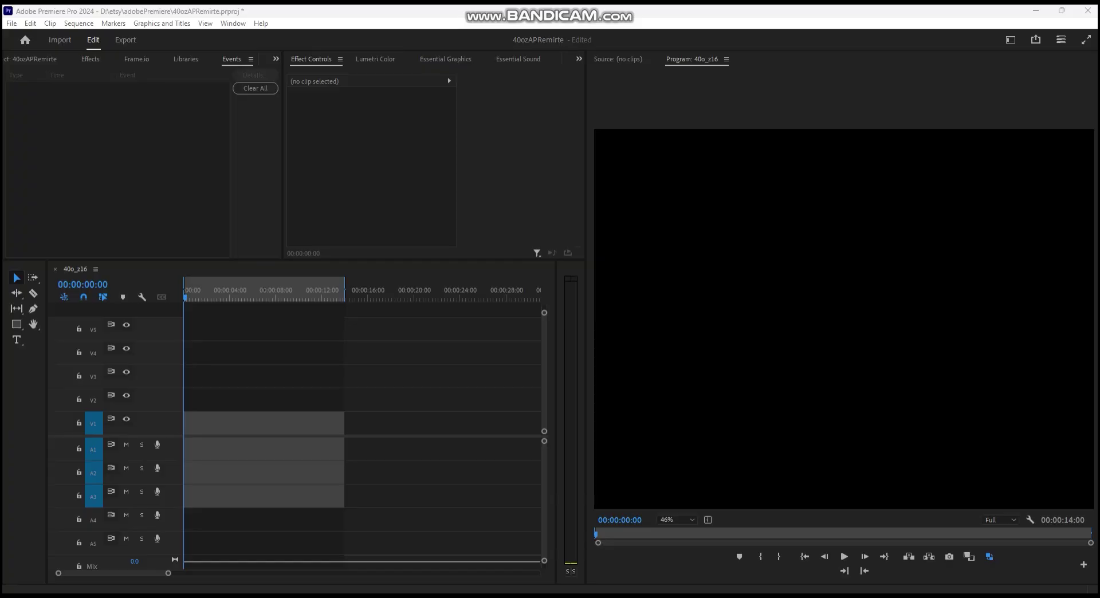
Switch to Adobe Premiere Pro and import 40o_z.mp4 and XXX.mp4 from the 40oz render folder.
left_click(75, 24)
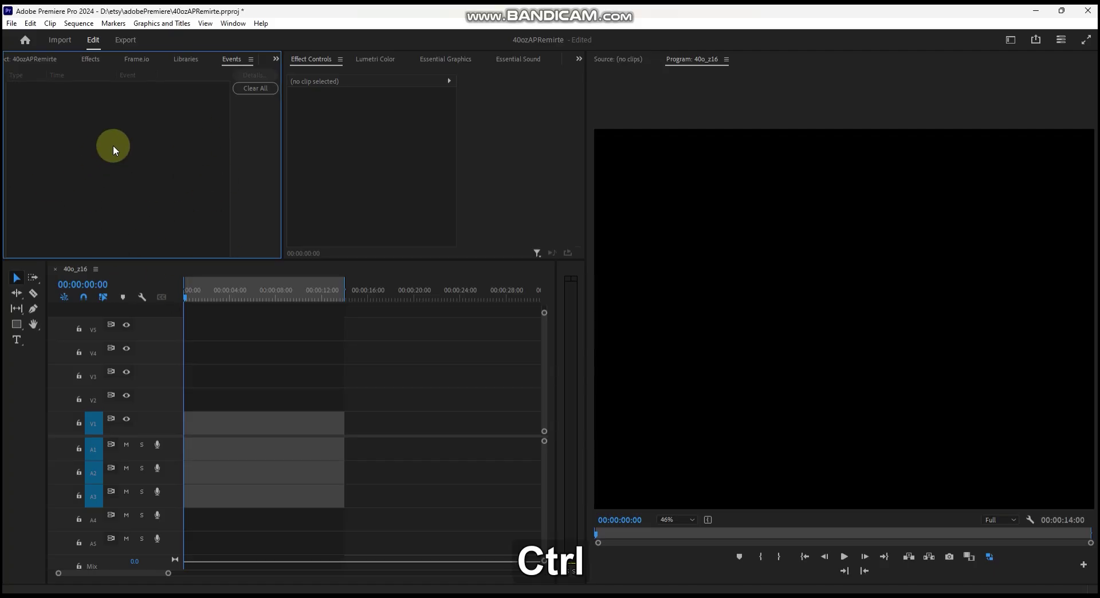
key("ctrl+i")
left_click(362, 354)
left_click(215, 286, "ctrl")
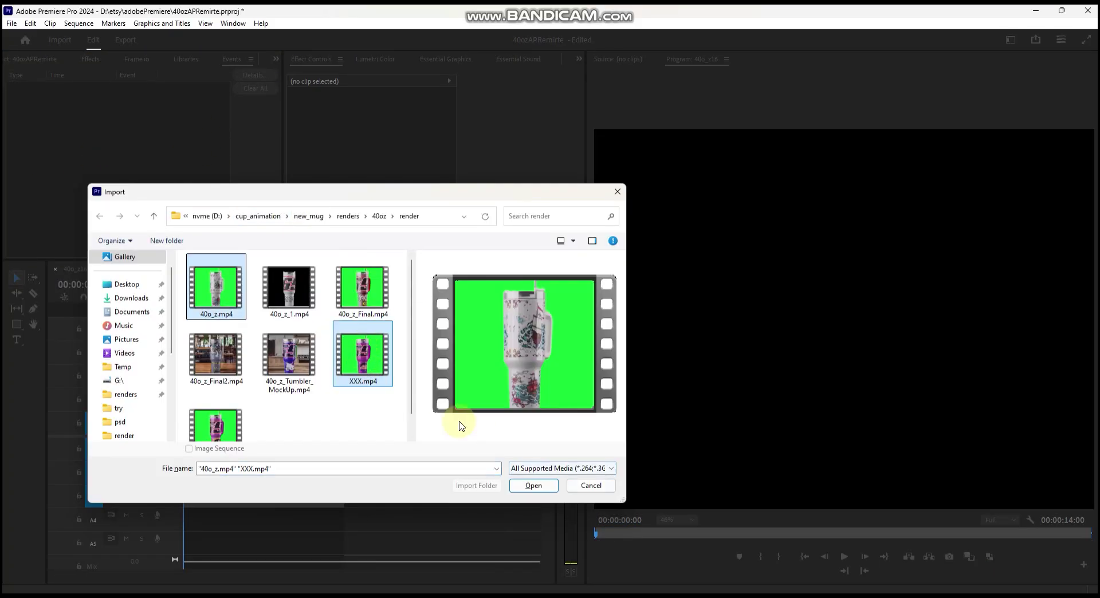
left_click(532, 485)
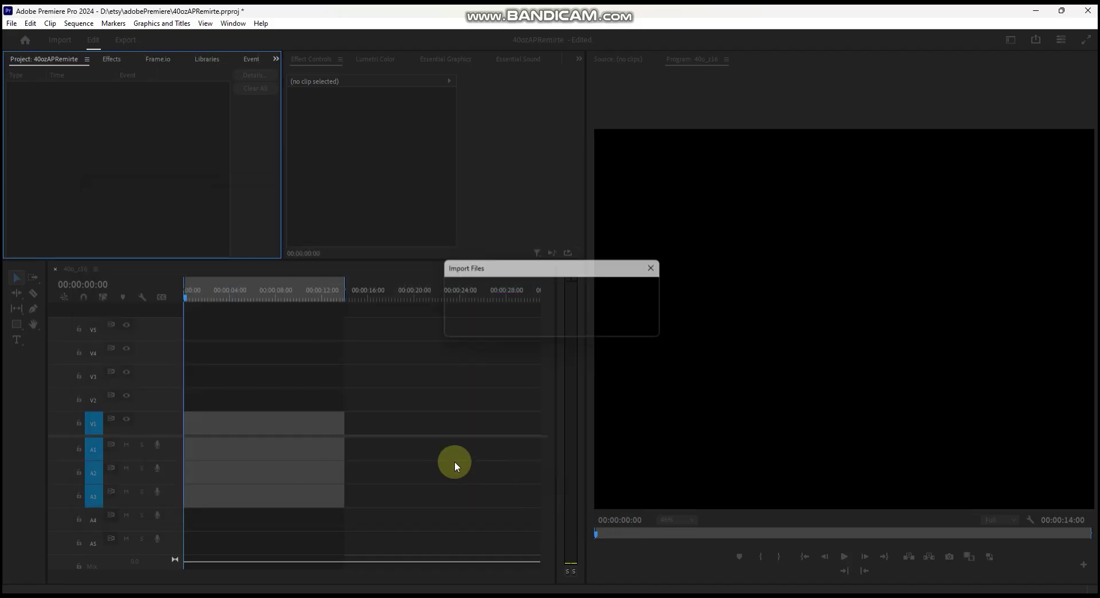
left_click(115, 237)
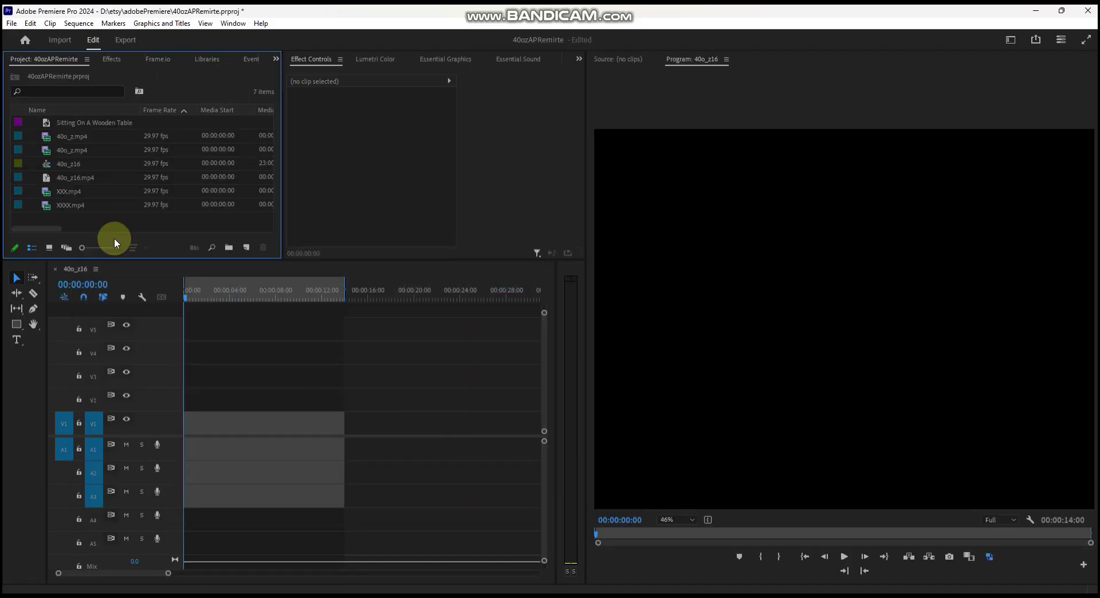
Import the mockup background PNG of a 40 oz tumbler sitting on a clean white background.
double_click(141, 216)
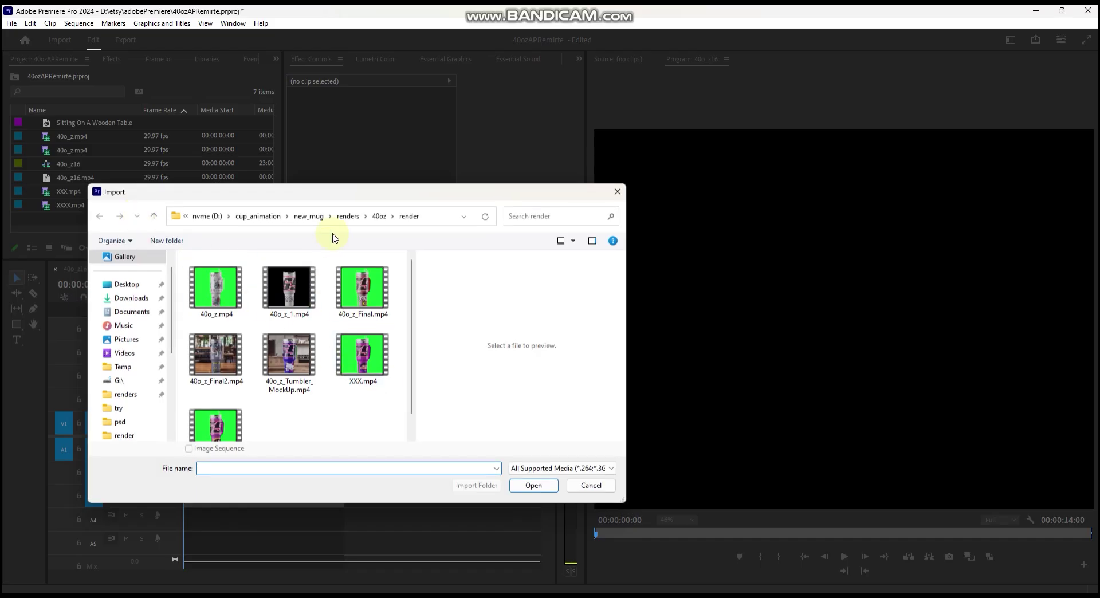
left_click(379, 217)
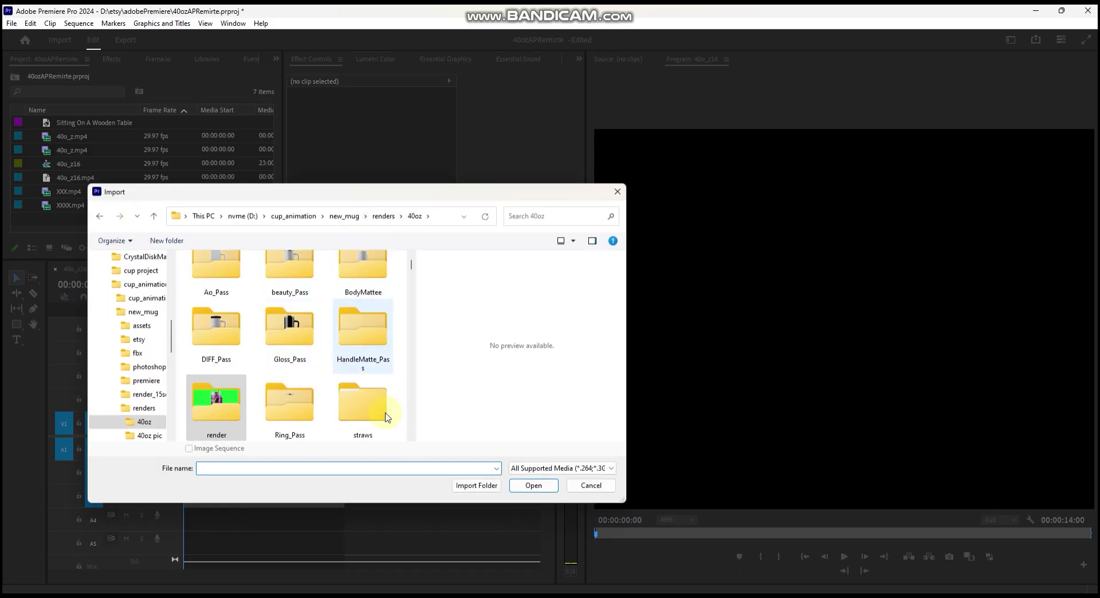
key("alt+Up")
left_click_drag(177, 322, 172, 260)
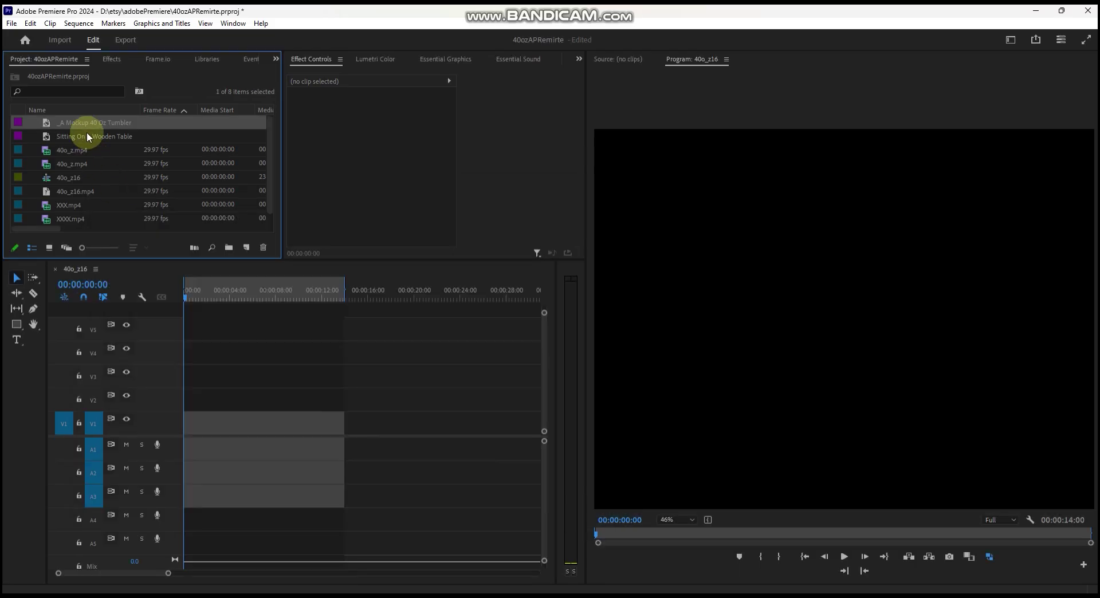
Place the clean white background image on V2 and XXXX.mp4 on V3, then extend the image to the video clip's end.
left_click_drag(95, 138, 174, 402)
left_click(74, 150)
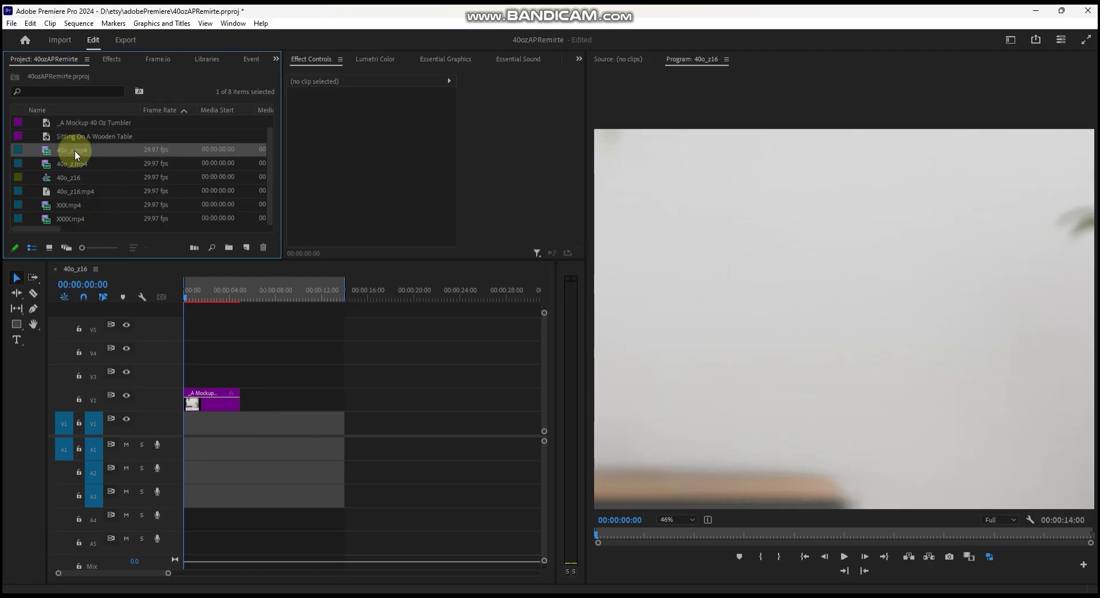
left_click(262, 157)
left_click_drag(240, 219, 191, 372)
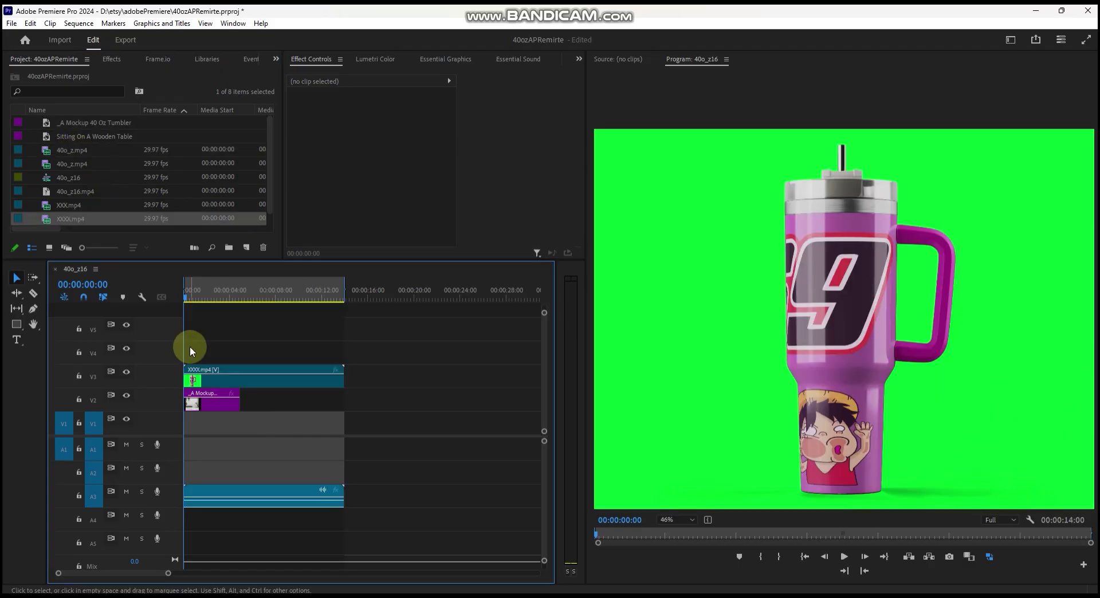
left_click(237, 400)
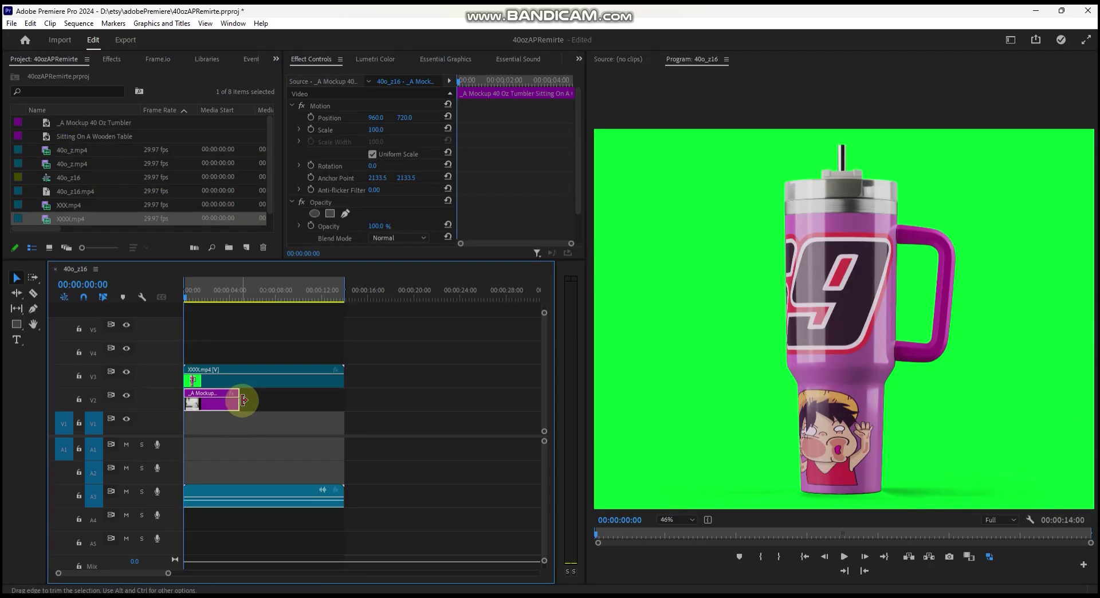
left_click_drag(244, 401, 344, 404)
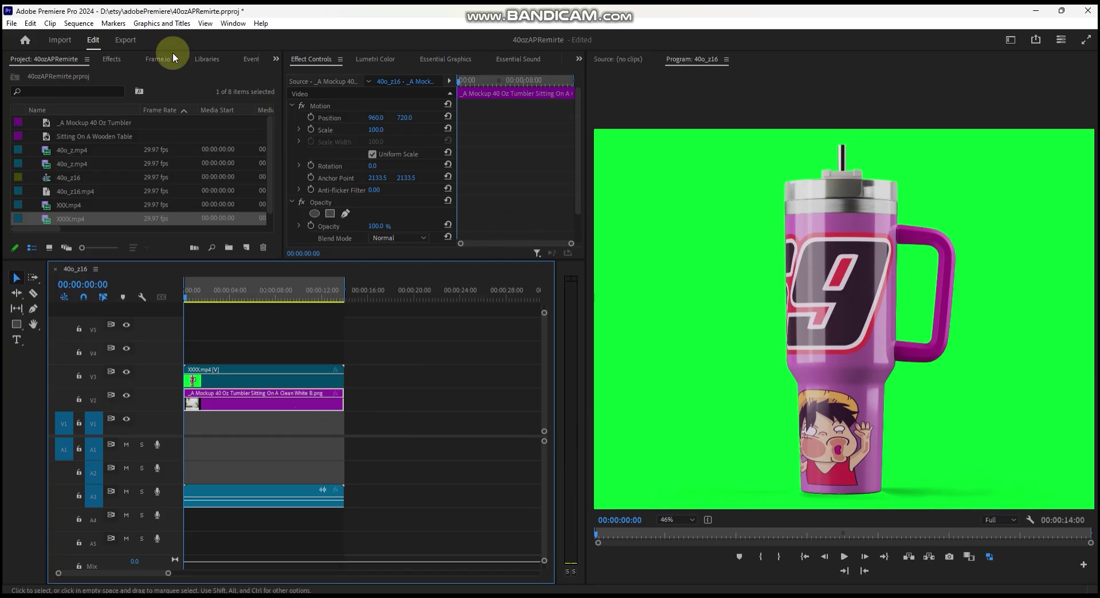
Search the effects for KEY and apply Ultra Key to the XXXX.mp4 clip on V3.
left_click(111, 59)
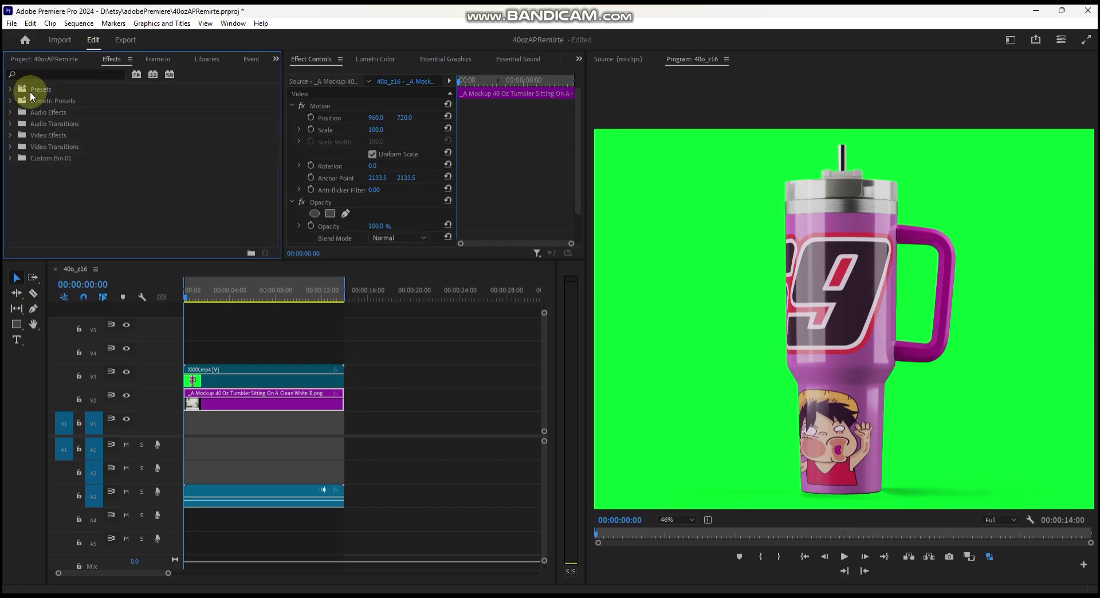
left_click(44, 75)
type("KEY")
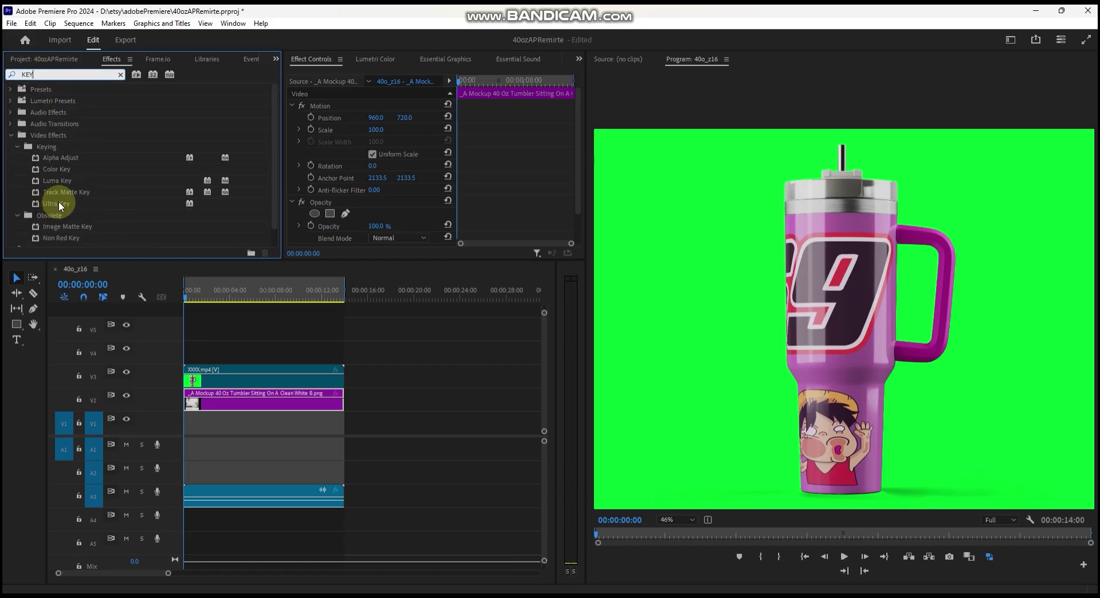
left_click(59, 203)
left_click_drag(59, 201, 265, 379)
Sample the green backdrop in the program view as the Ultra Key key color.
scroll(561, 181, "down", 5)
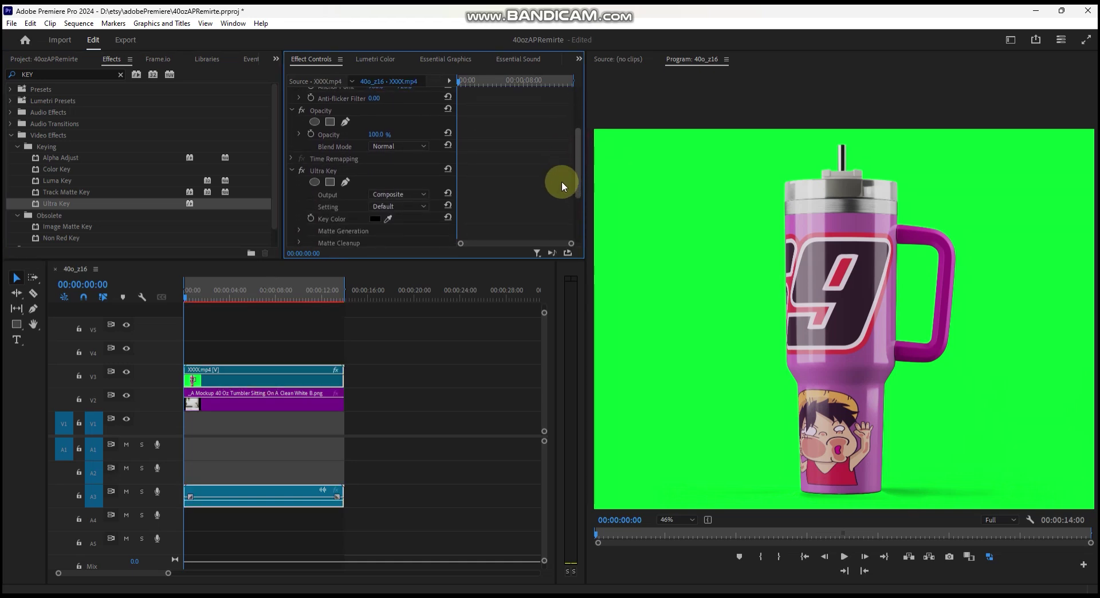
left_click(355, 142)
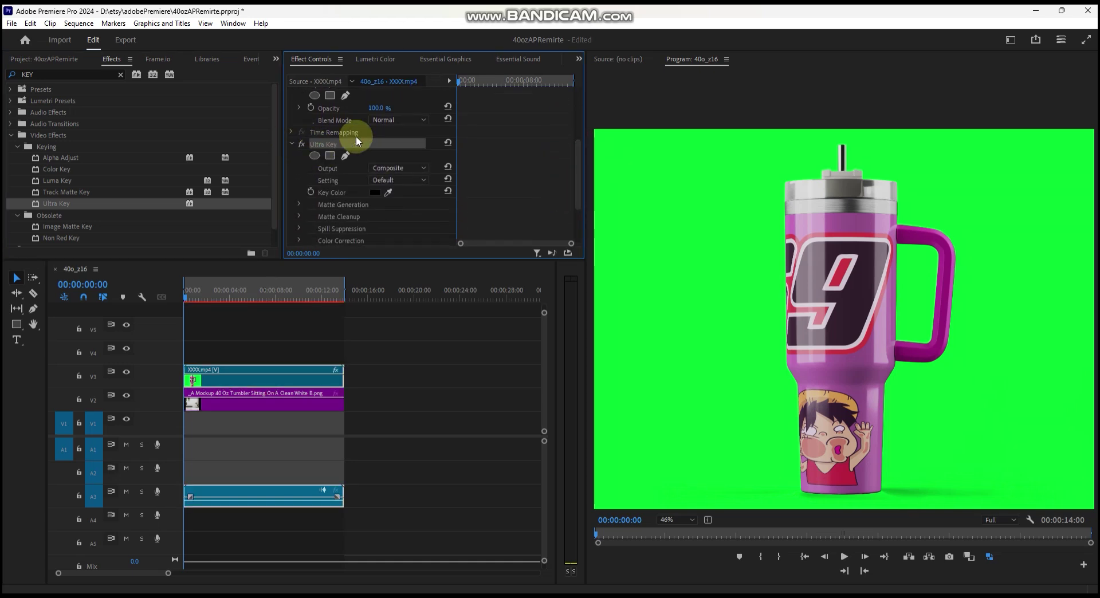
left_click_drag(388, 195, 724, 192)
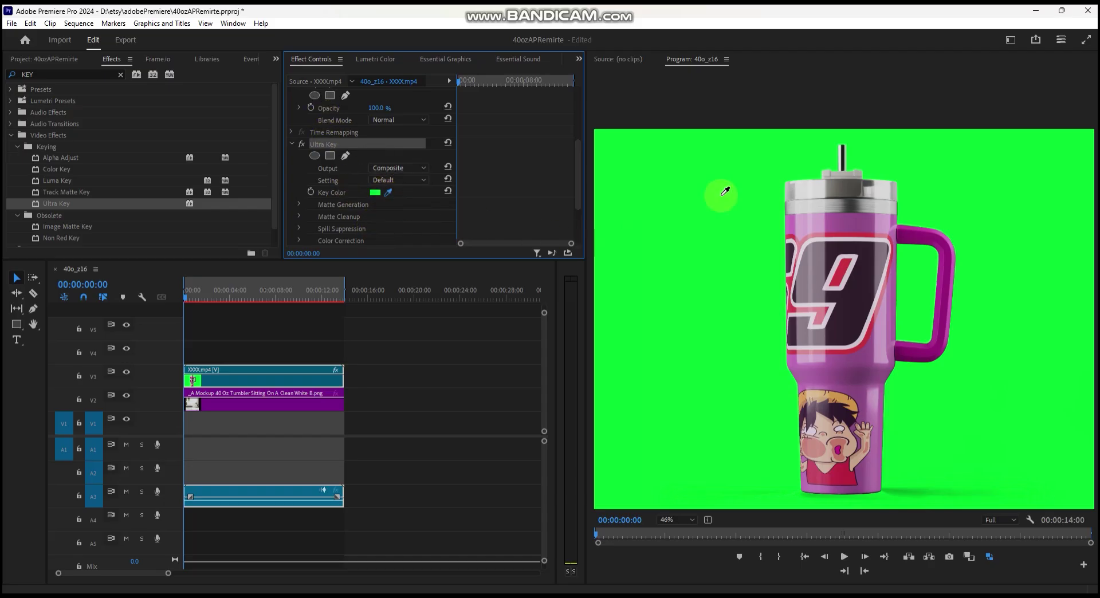
left_click_drag(722, 194, 721, 197)
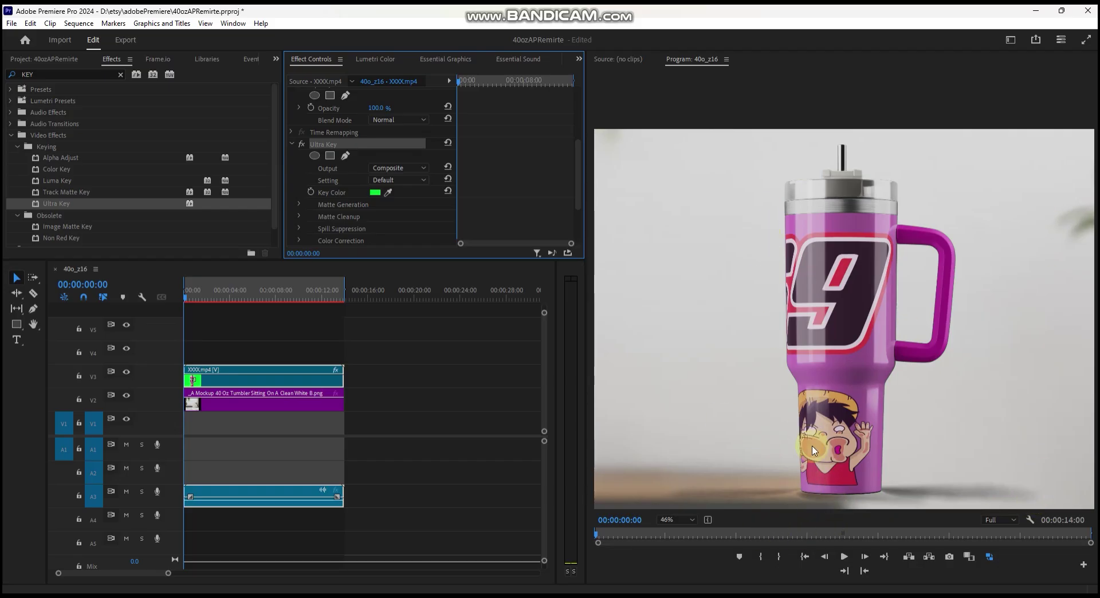
Select the clean white background clip on V2 and search the effects for TRANSform.
left_click(296, 397)
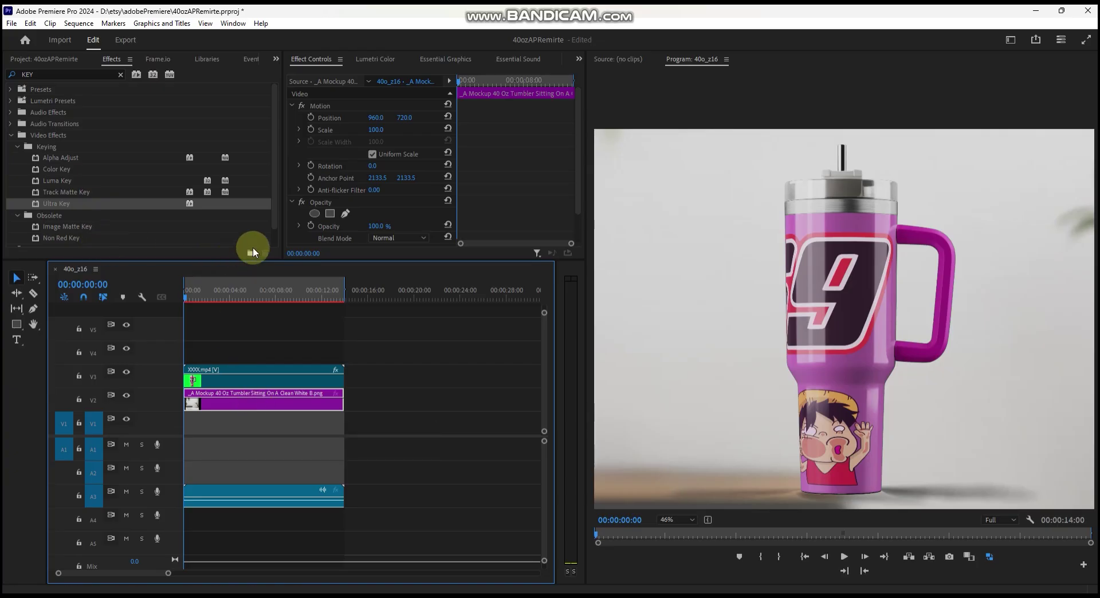
left_click_drag(273, 212, 276, 228)
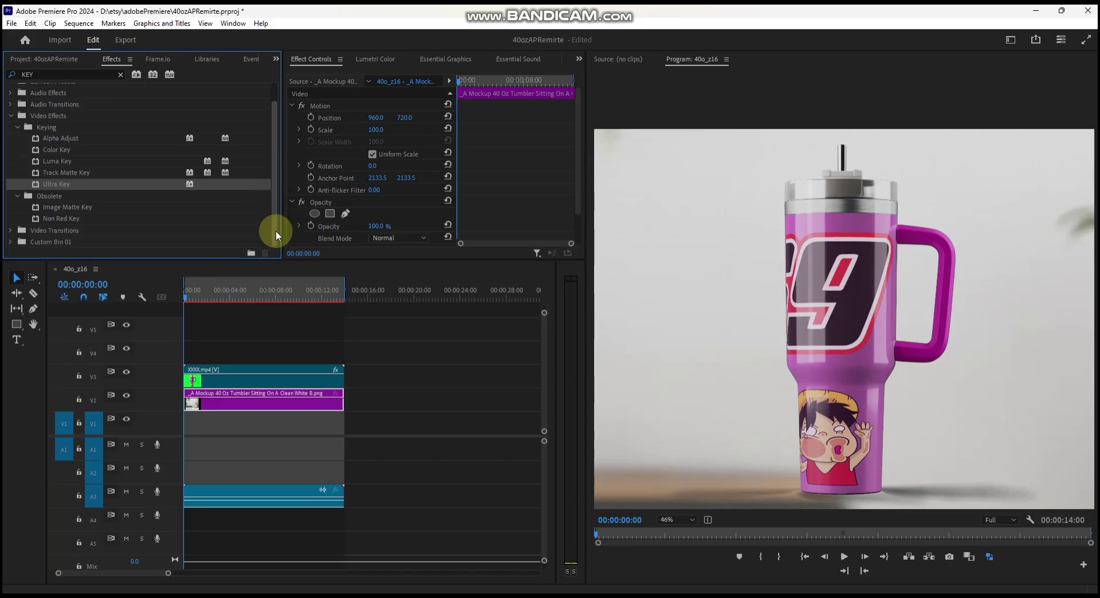
double_click(56, 74)
key("BackSpace")
type("TRA")
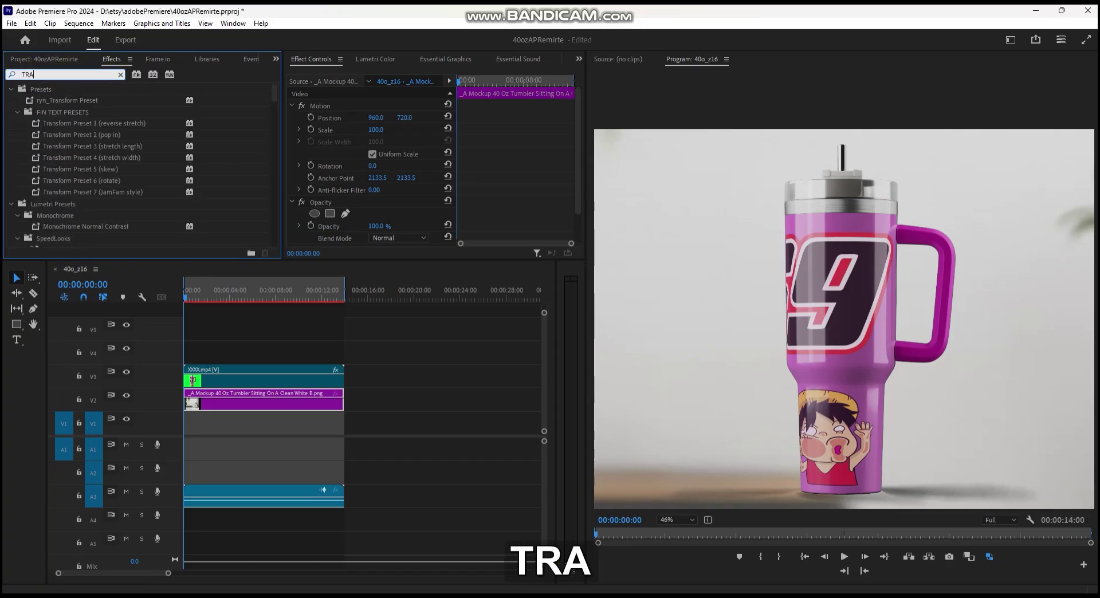
left_click(56, 74)
type("NS")
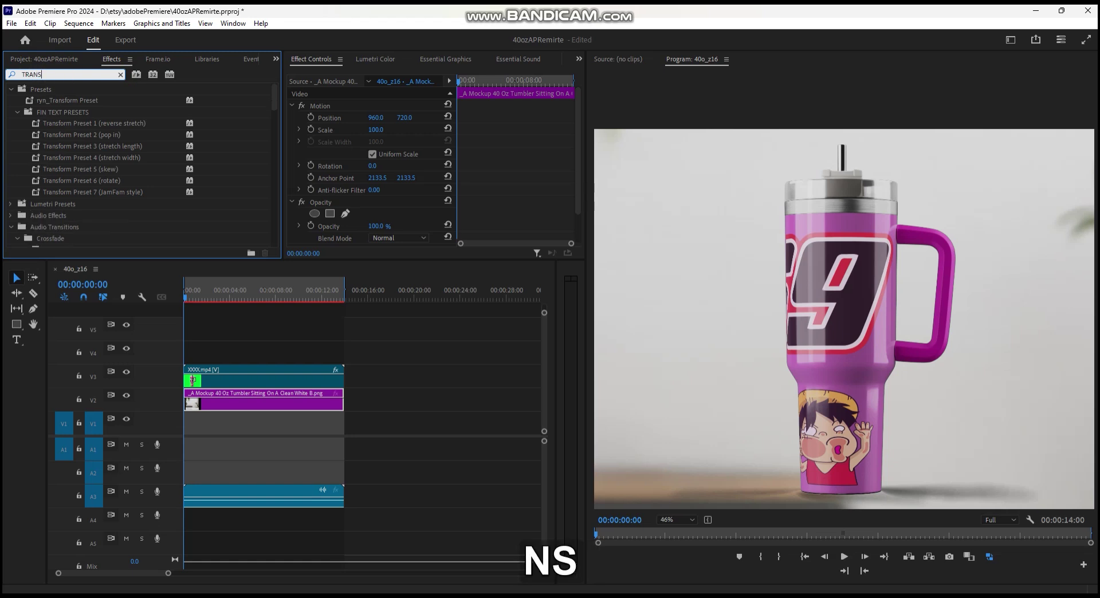
key("Caps_Lock")
type("form")
scroll(265, 214, "down", 5)
left_click(46, 150)
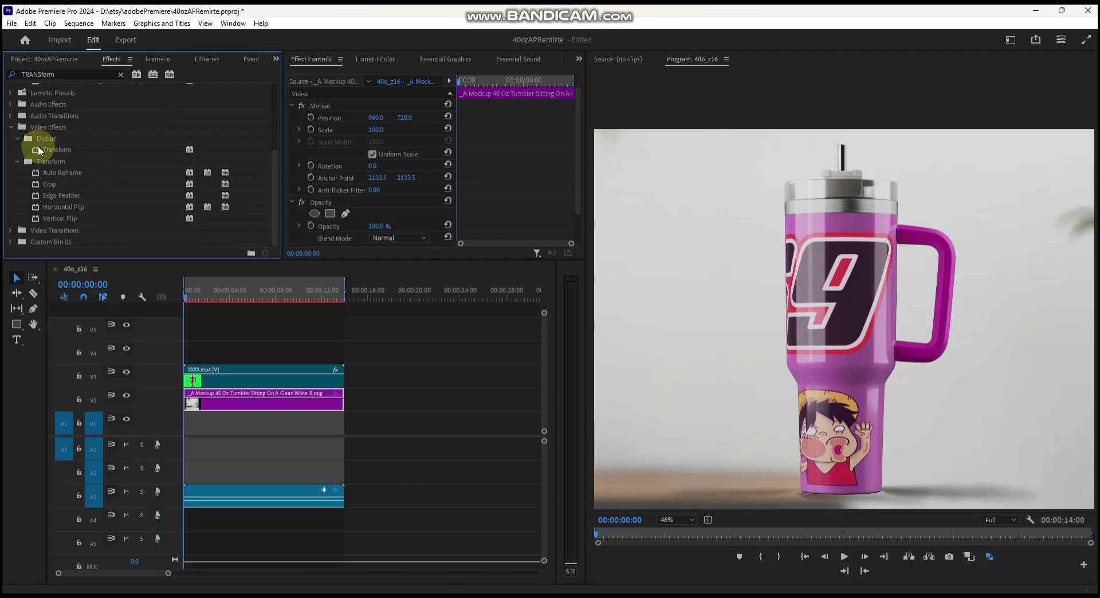
Apply the Distort Transform effect to the background image on V2 and to the XXXX.mp4 clip on V3.
left_click(67, 149)
left_click_drag(67, 149, 234, 398)
left_click_drag(52, 154, 245, 379)
Set the Transform effect's Scale to 45 on the background image clip on V2.
left_click_drag(577, 115, 567, 232)
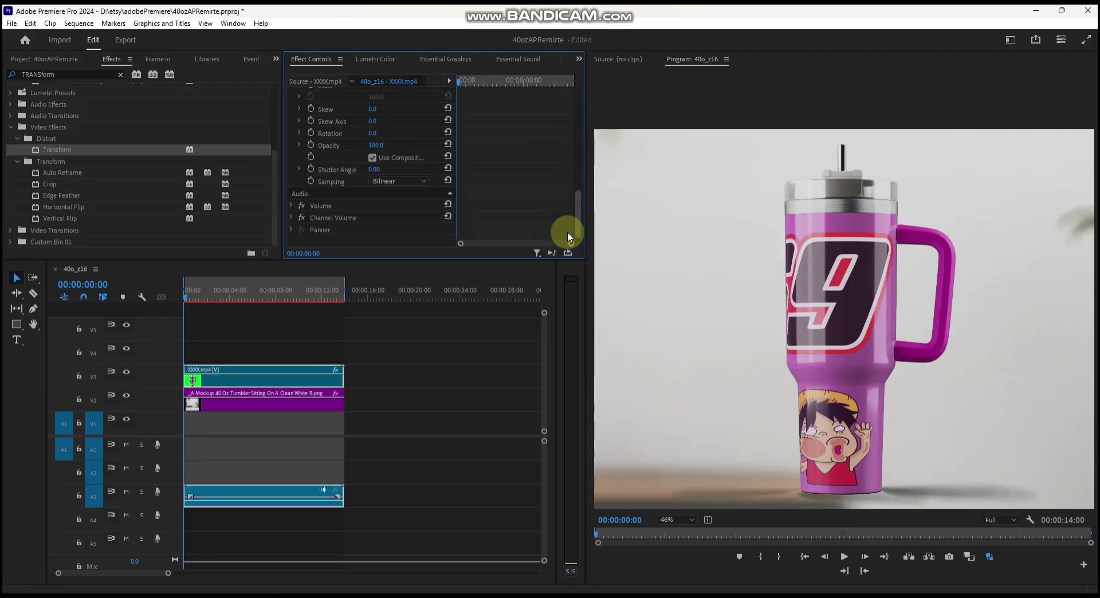
left_click(236, 396)
scroll(417, 221, "down", 2)
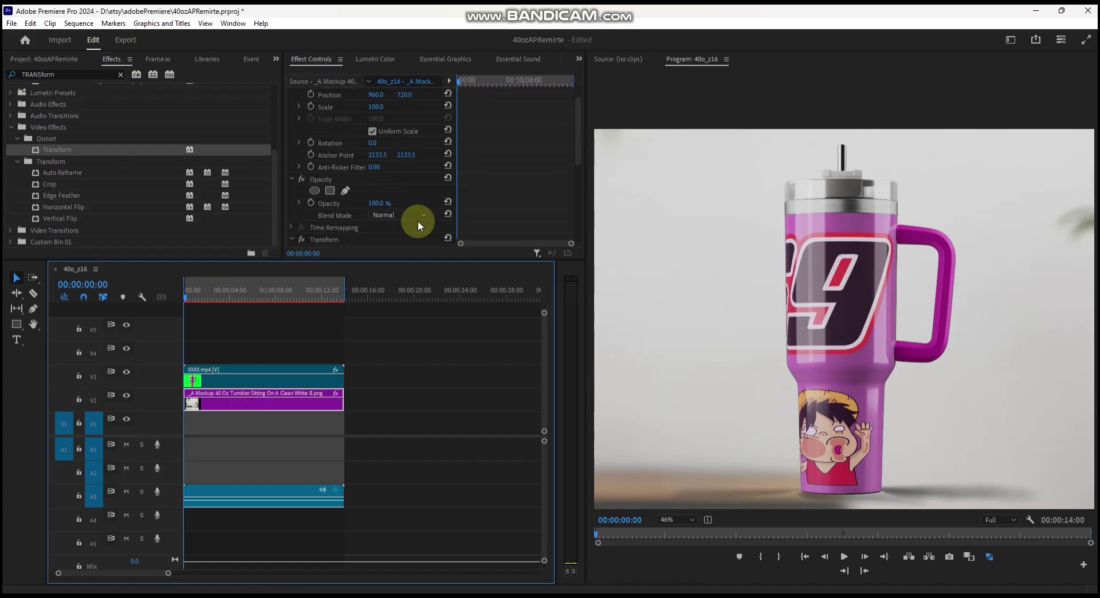
left_click_drag(579, 150, 566, 209)
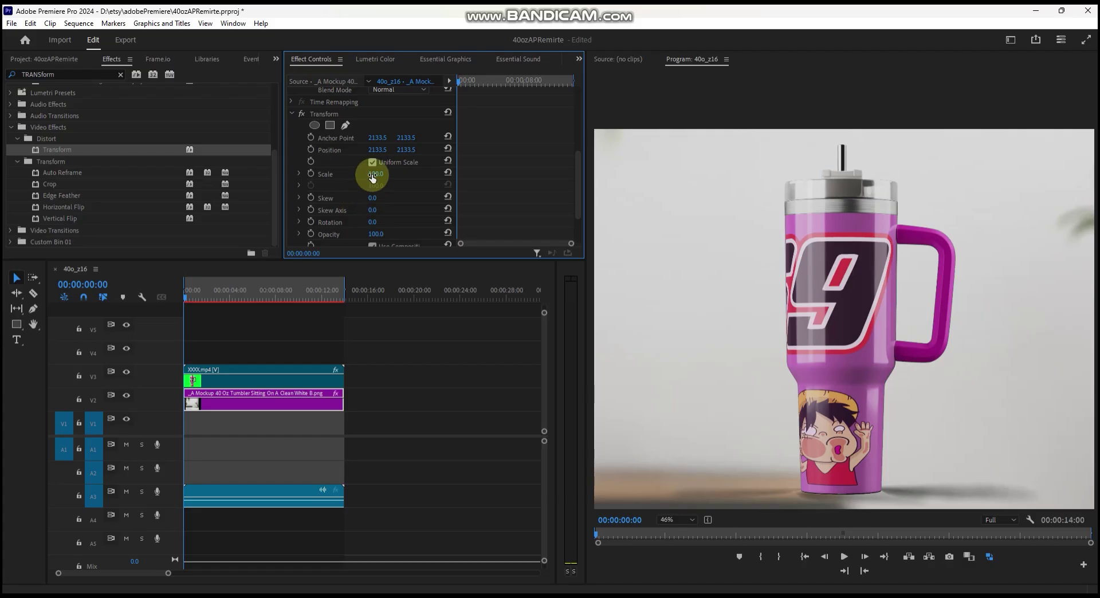
left_click_drag(374, 173, 367, 174)
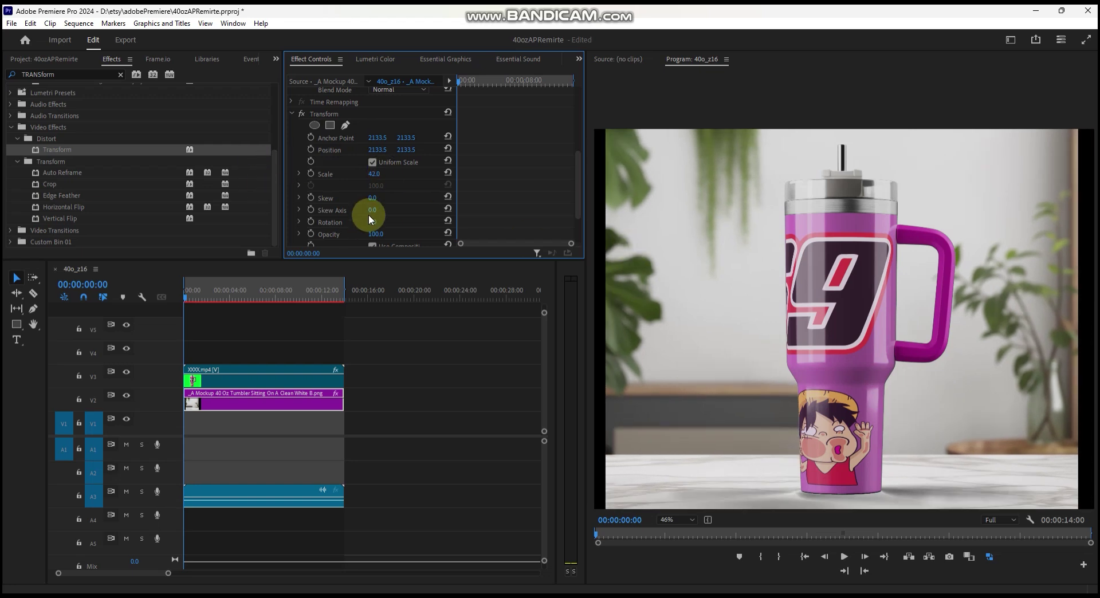
left_click_drag(372, 176, 340, 176)
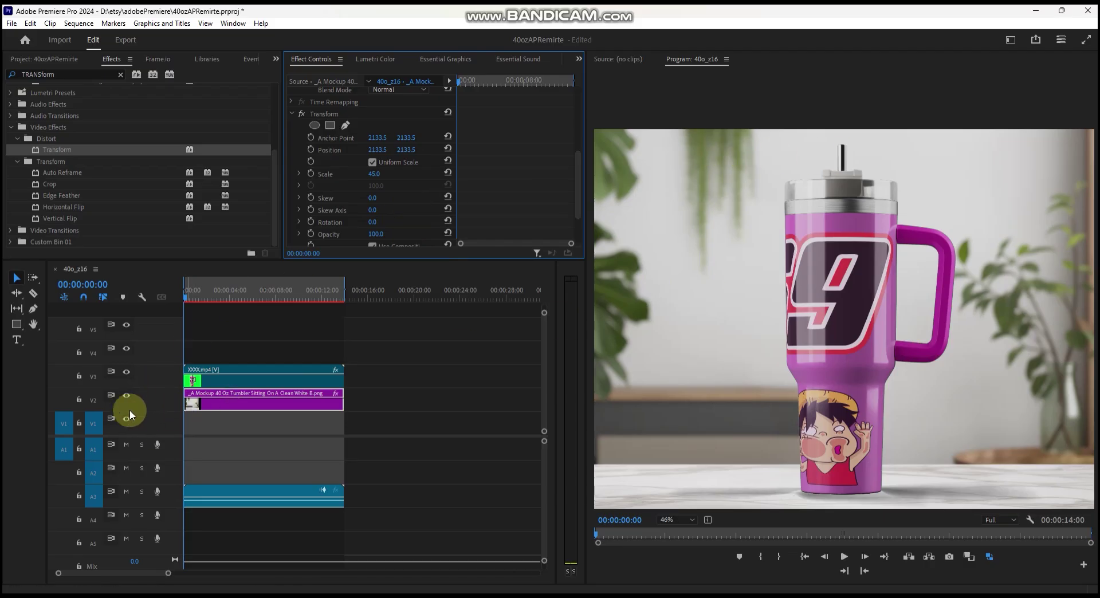
Hide and show the V2 background and V3 tumbler tracks in turn to check each layer.
left_click(126, 395)
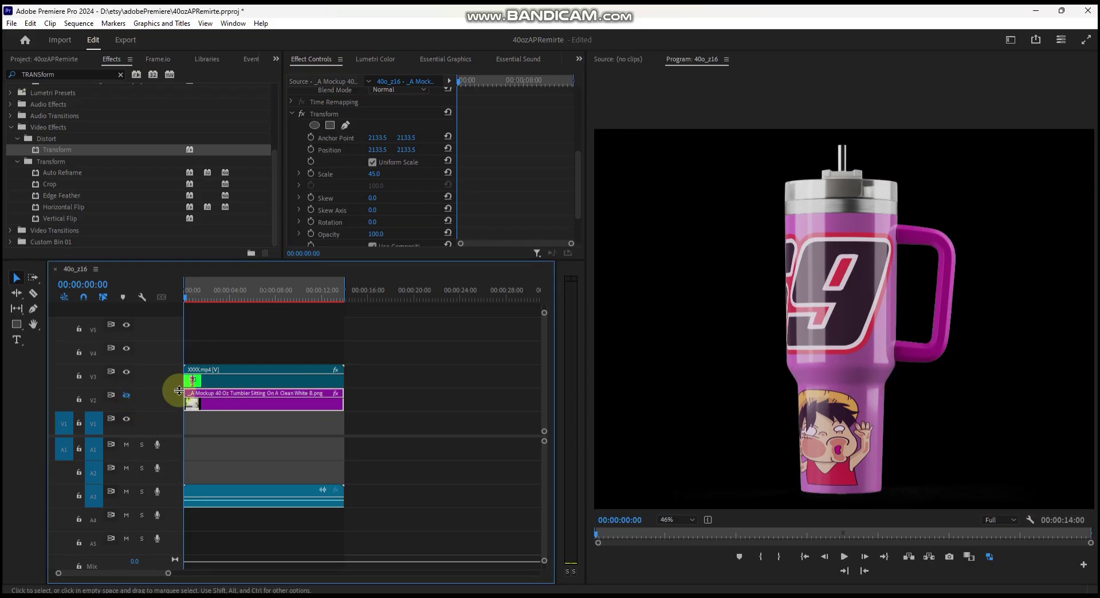
left_click(126, 395)
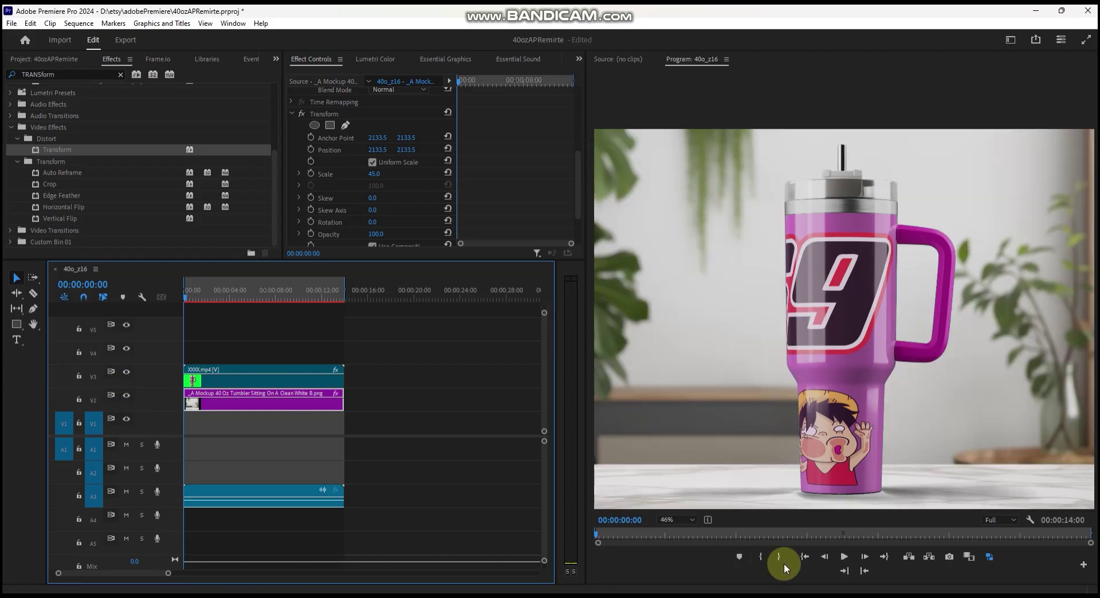
left_click(126, 371)
left_click(127, 372)
Shift the XXXX.mp4 tumbler sideways by setting its Transform effect's horizontal Position to 581.
left_click(252, 380)
left_click_drag(579, 128, 569, 204)
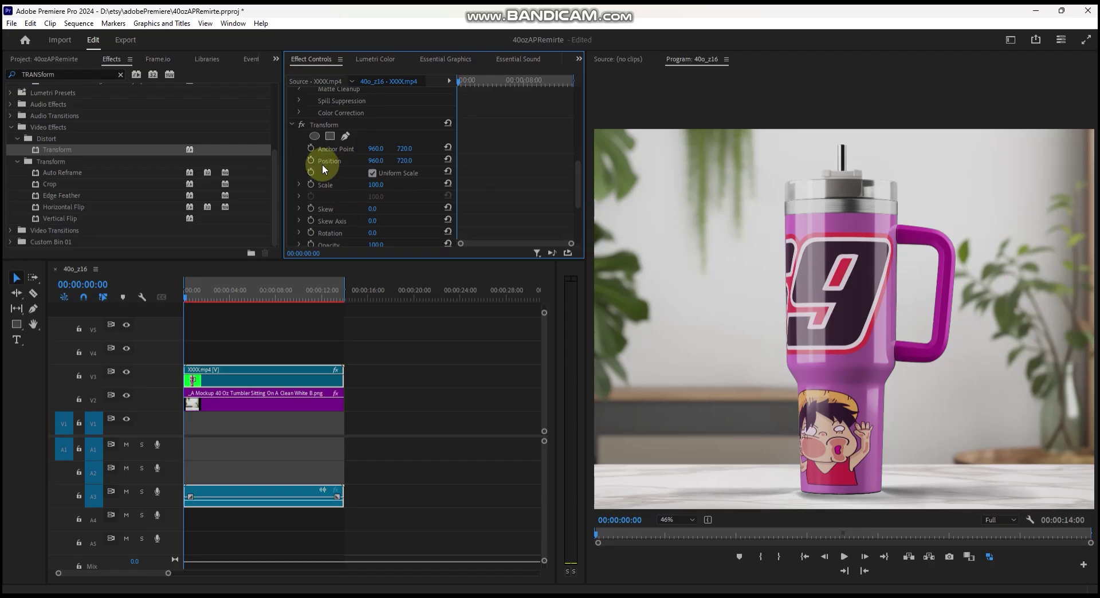
left_click_drag(373, 164, 407, 196)
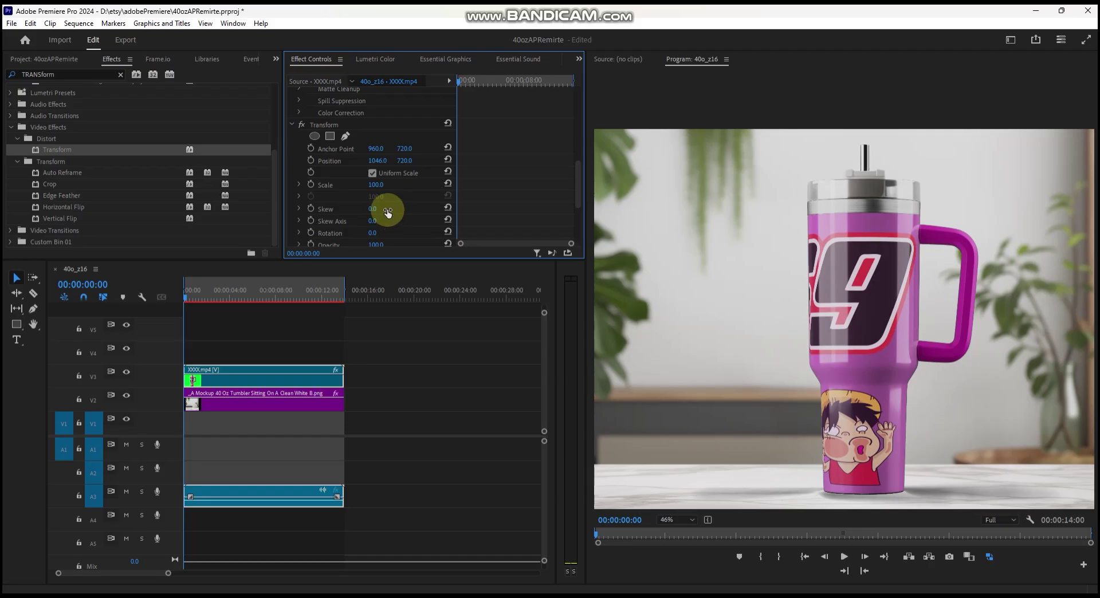
left_click_drag(387, 185, 376, 185)
scroll(435, 185, "down", 1)
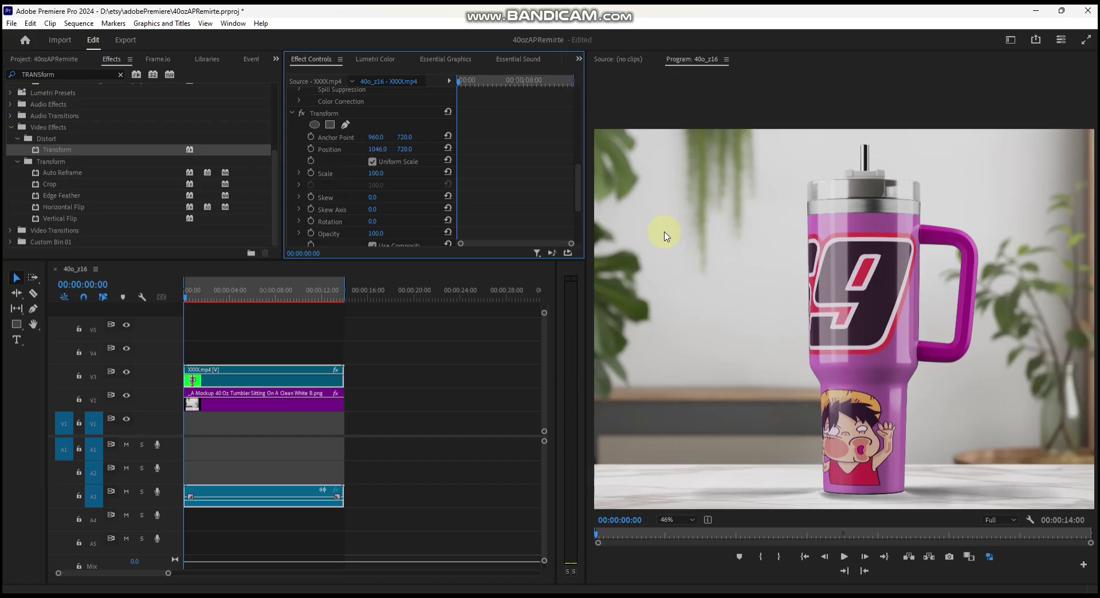
mouse_move(577, 192)
left_mouse_down()
mouse_move(578, 207)
mouse_move(581, 181)
left_mouse_up()
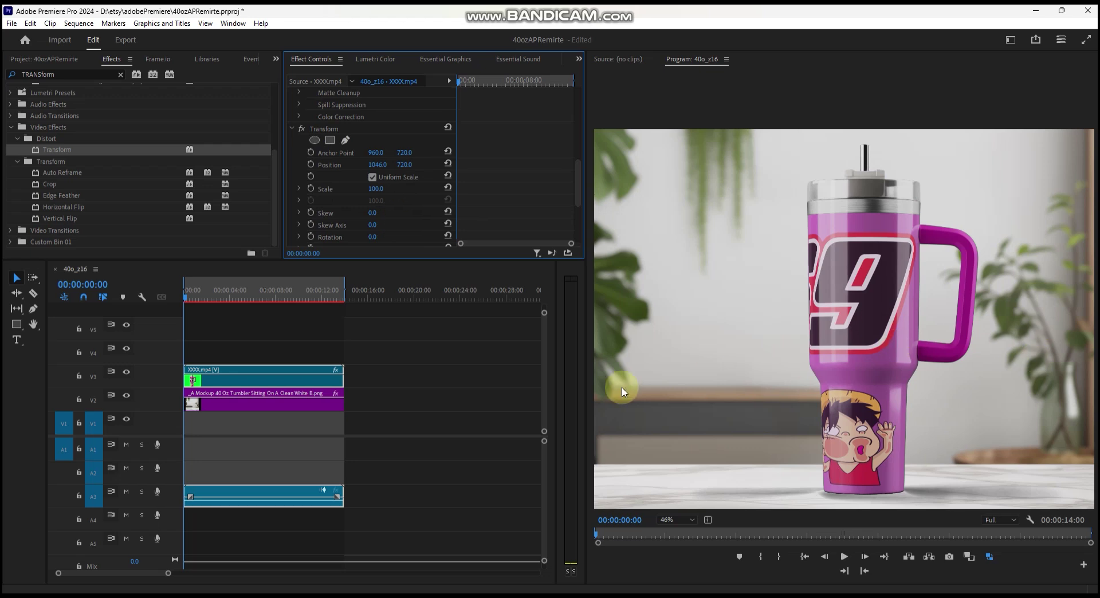
mouse_move(575, 189)
left_mouse_down()
mouse_move(572, 212)
mouse_move(562, 197)
left_mouse_up()
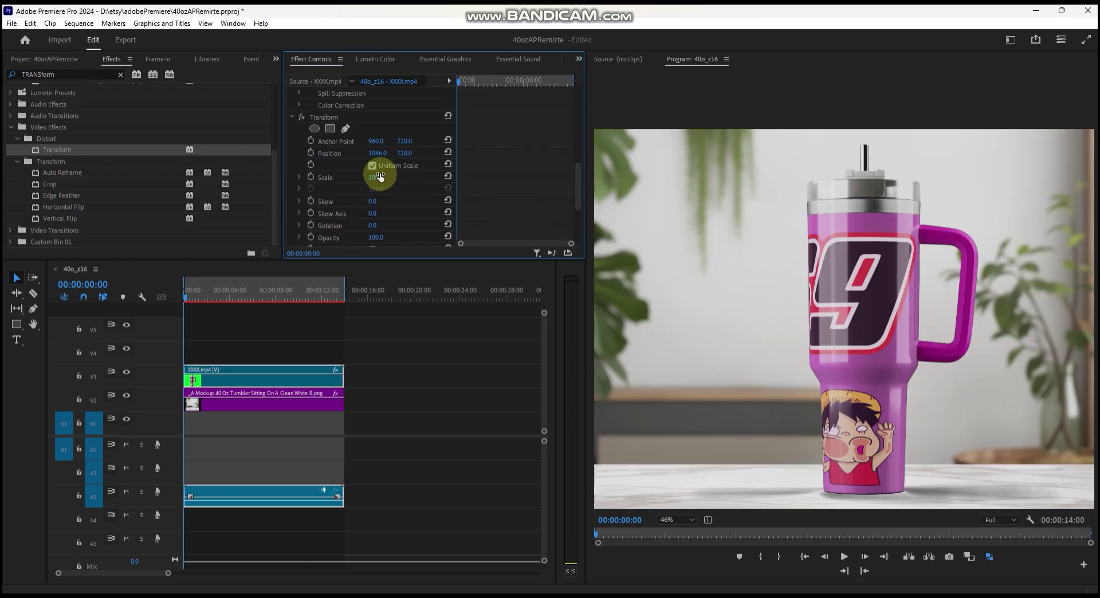
left_click_drag(380, 159, 114, 159)
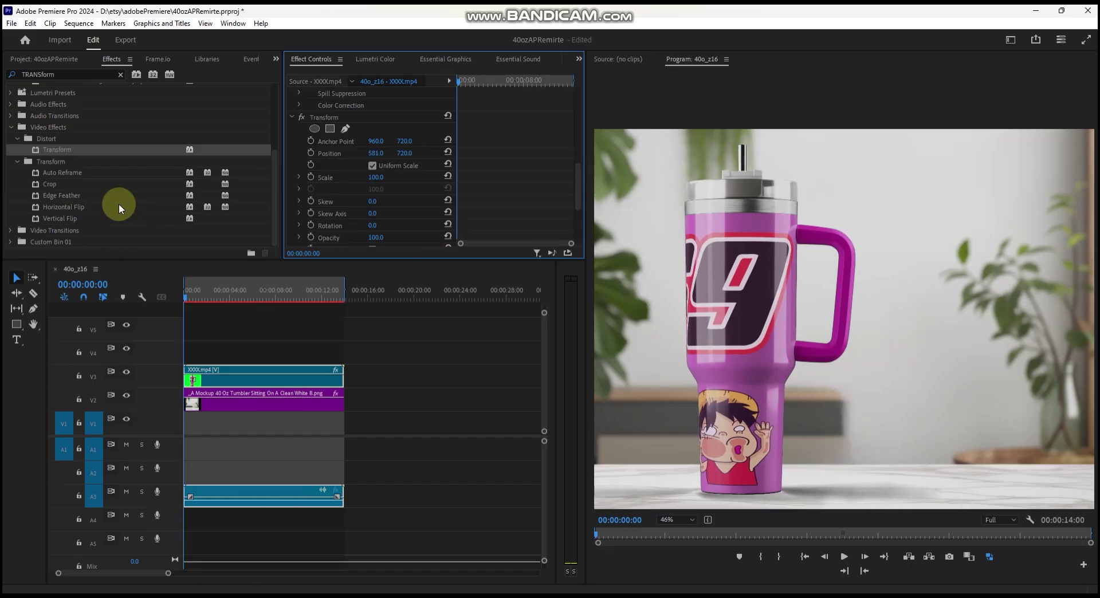
Place 40o_z.mp4 on V4 at the start of the timeline and apply the Transform effect to it.
left_click(16, 63)
left_click_drag(75, 150, 211, 366)
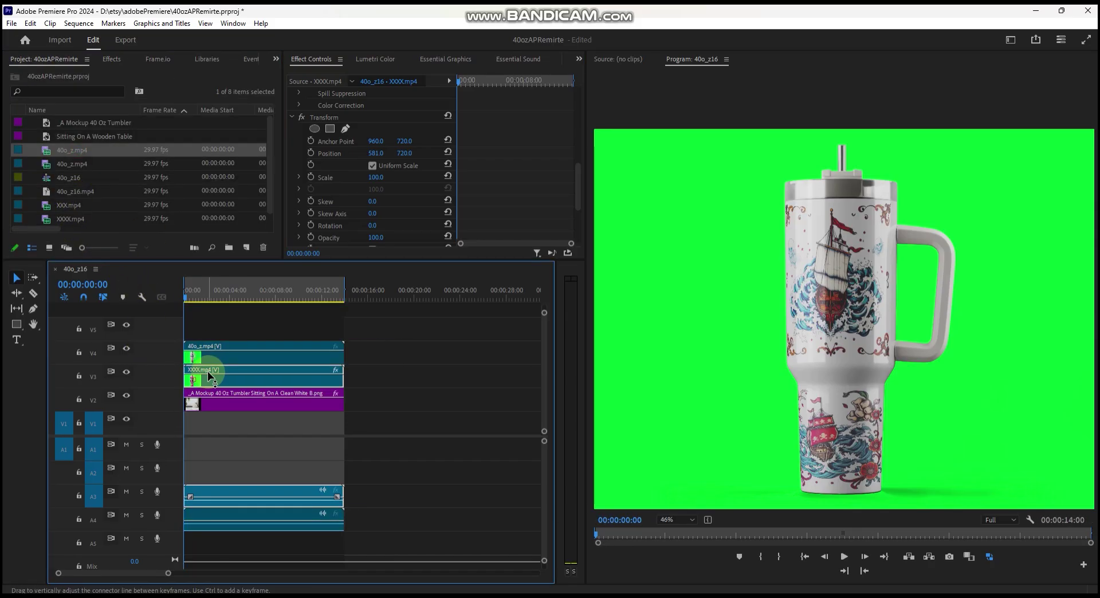
left_click(292, 351)
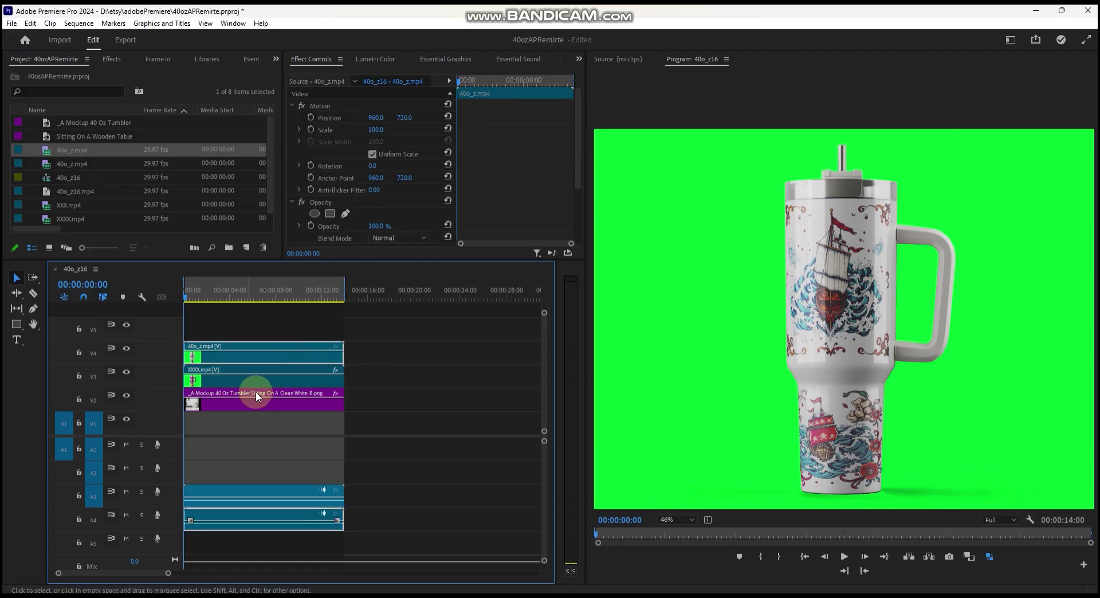
left_click(112, 60)
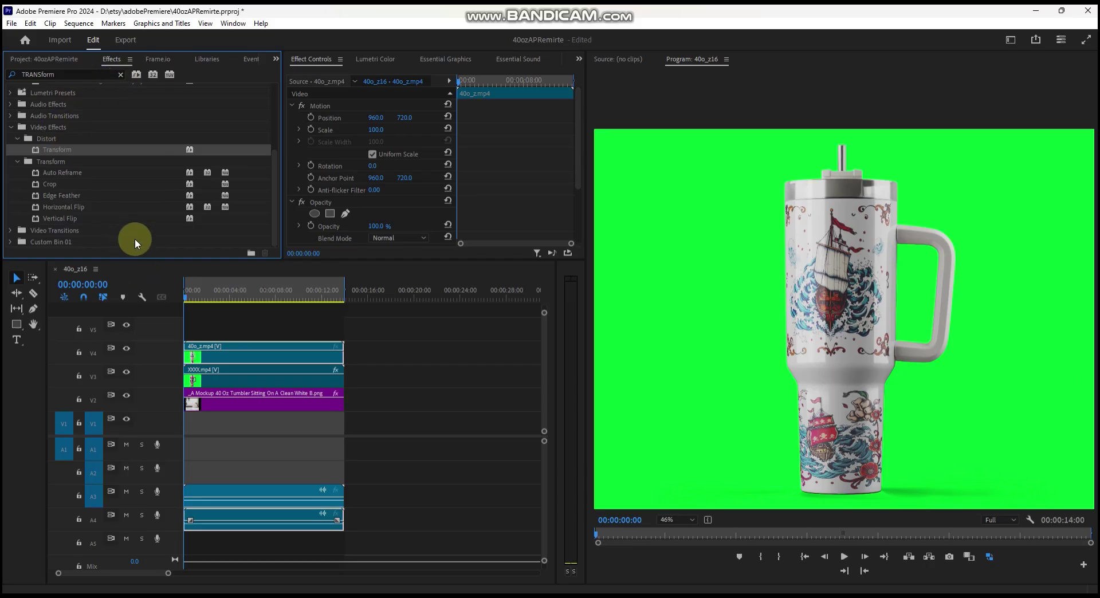
left_click_drag(54, 148, 277, 350)
Apply Ultra Key to the 40o_z.mp4 clip on V4 and sample its green backdrop as the key color.
left_click(121, 74)
left_click(66, 75)
type("key")
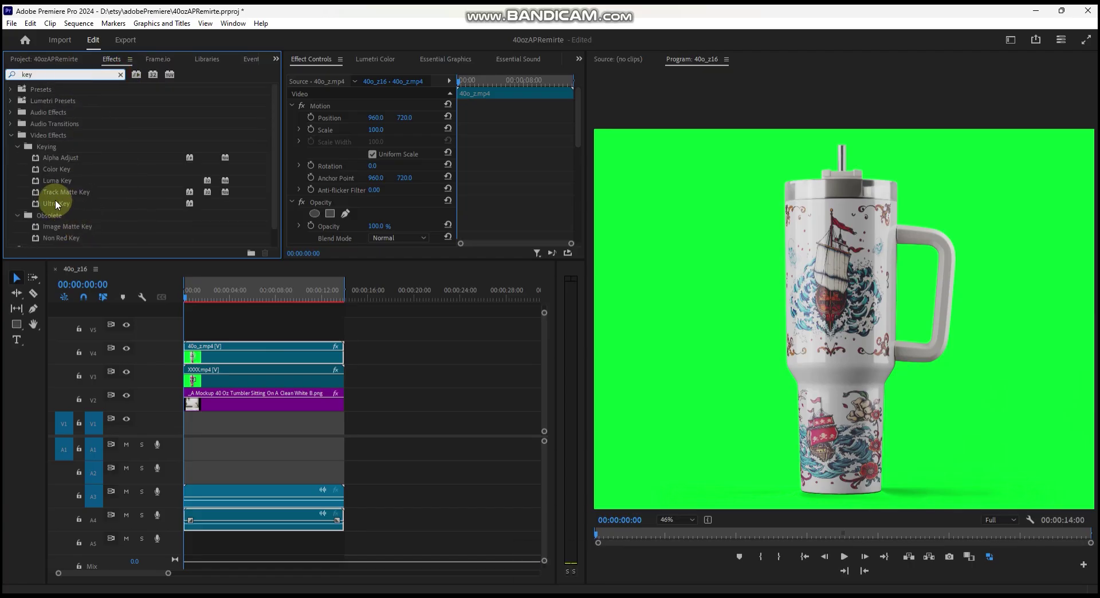
left_click_drag(55, 202, 262, 354)
left_click_drag(388, 197, 691, 198)
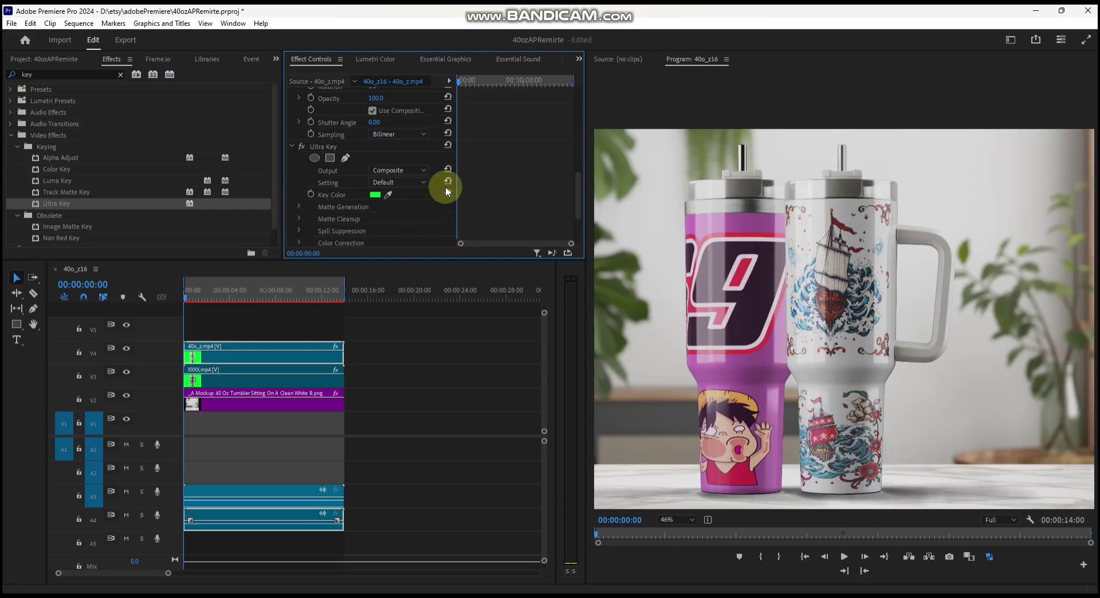
Move the white 40o_z.mp4 tumbler beside the purple one by setting its Transform horizontal Position to 1367.
left_click_drag(578, 181, 574, 129)
left_click(314, 140)
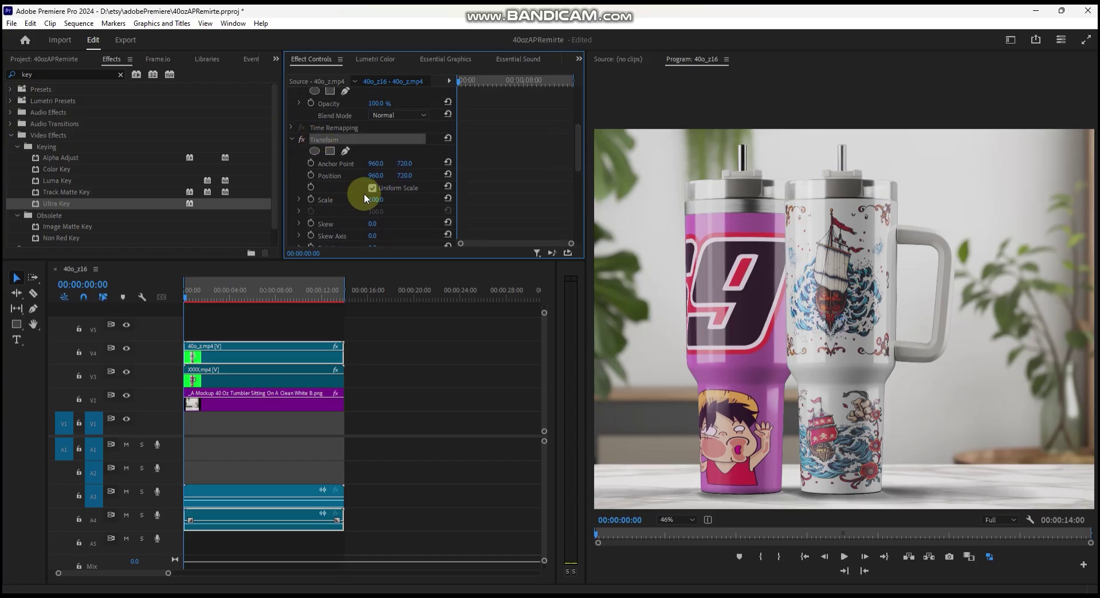
left_click_drag(375, 175, 839, 534)
Play the two-tumbler composite, stop it, and inspect the frame at 00:00:06:22 along with the clip's Transform settings.
left_click(845, 560)
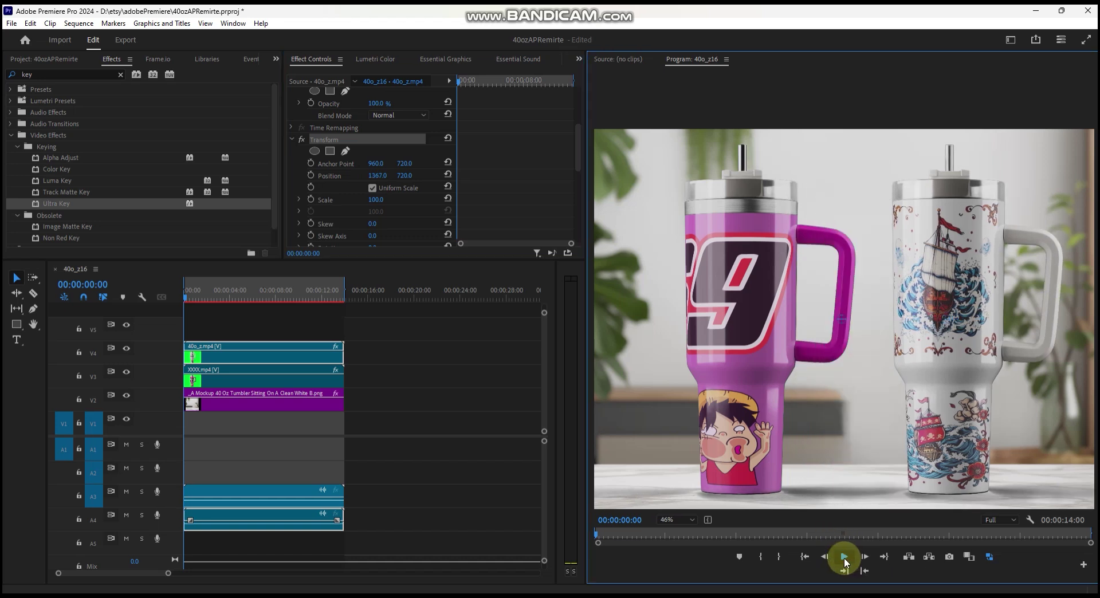
left_click(843, 556)
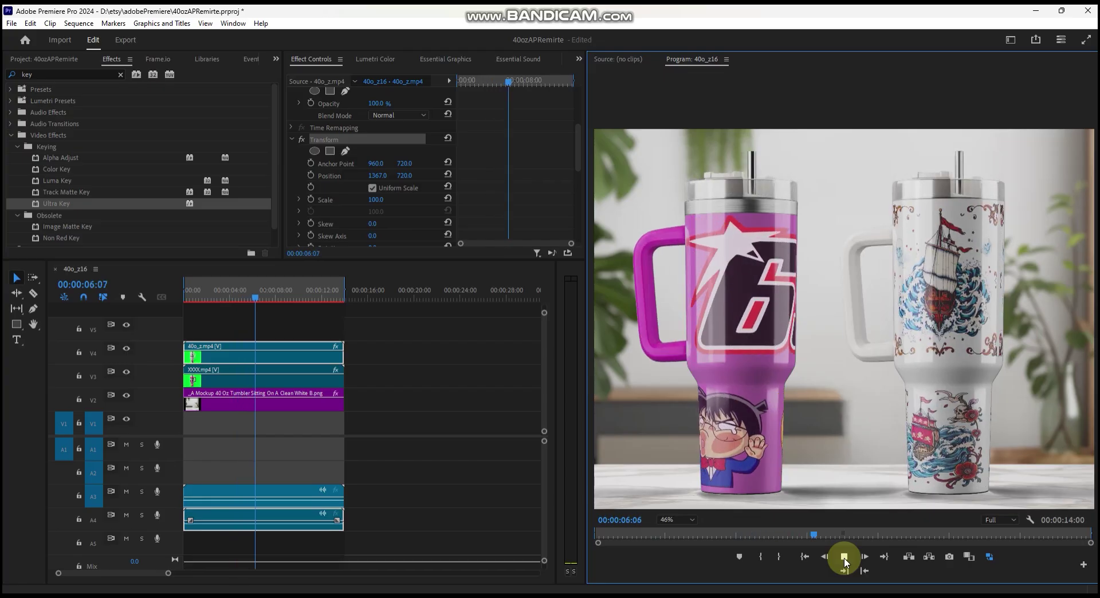
key("space")
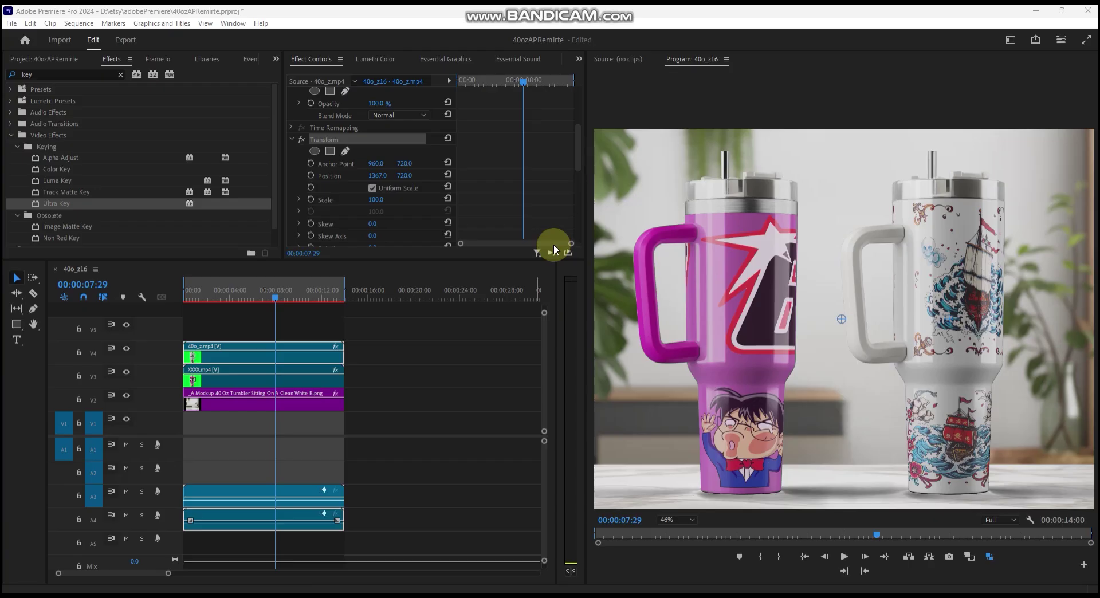
left_click(625, 413)
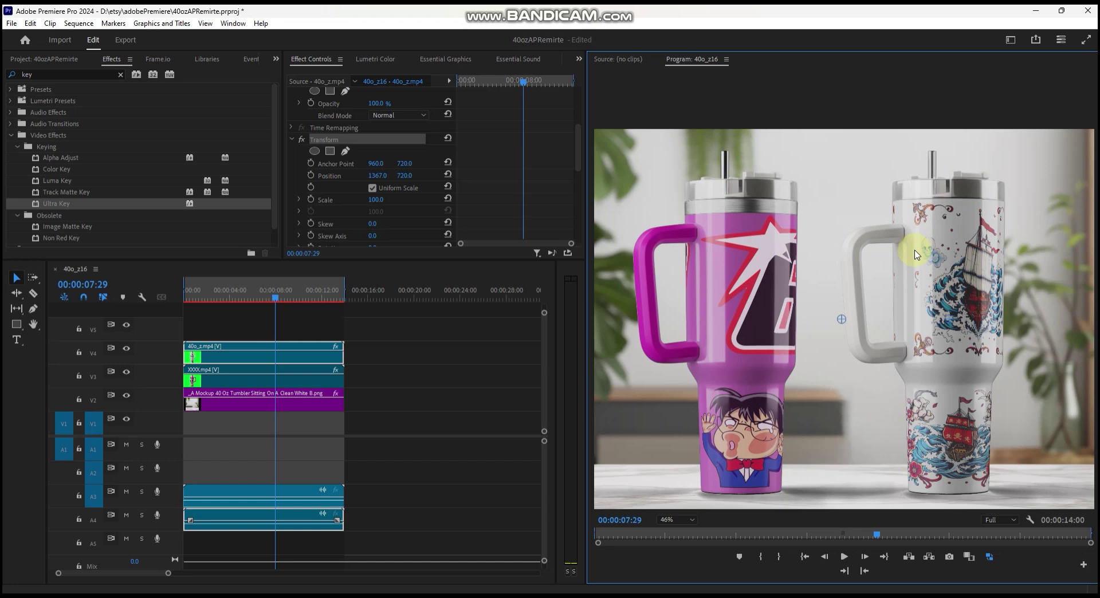
left_click(834, 534)
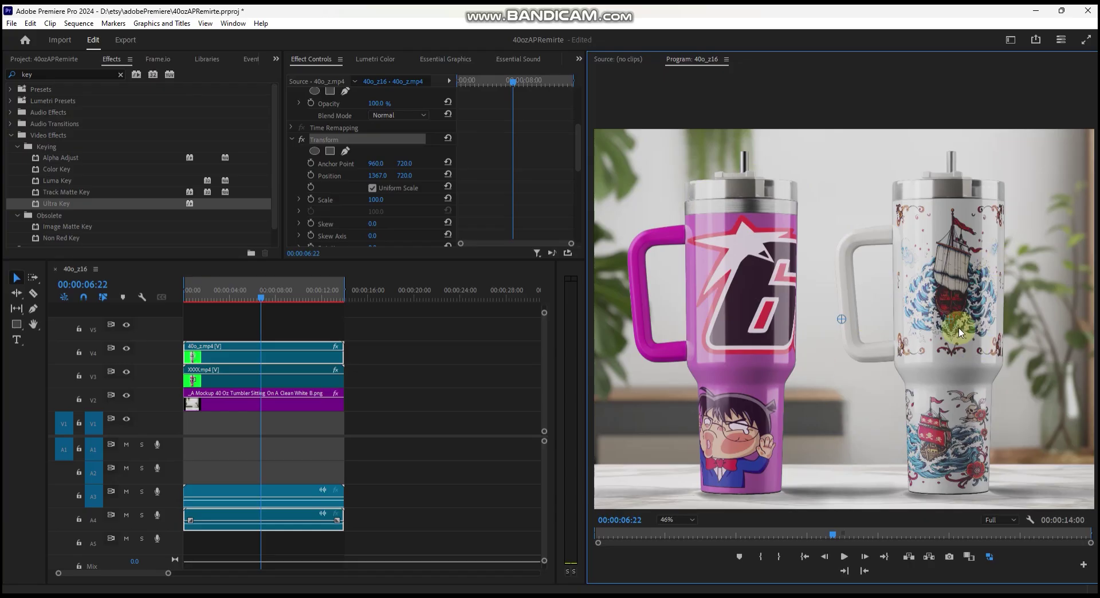
mouse_move(576, 153)
left_mouse_down()
mouse_move(571, 192)
mouse_move(581, 150)
left_mouse_up()
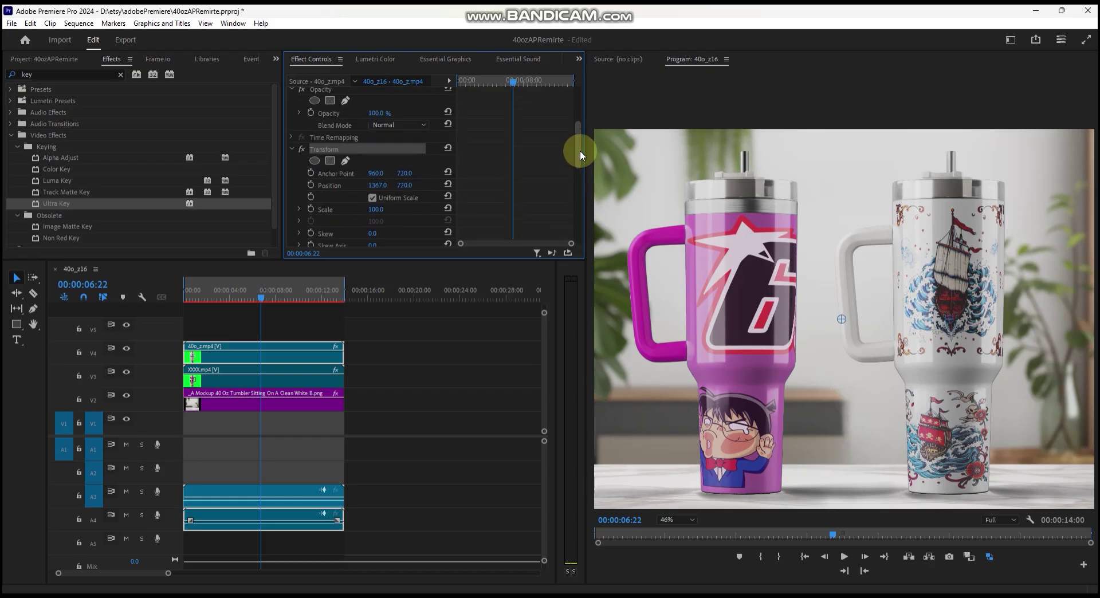
left_click_drag(579, 150, 571, 162)
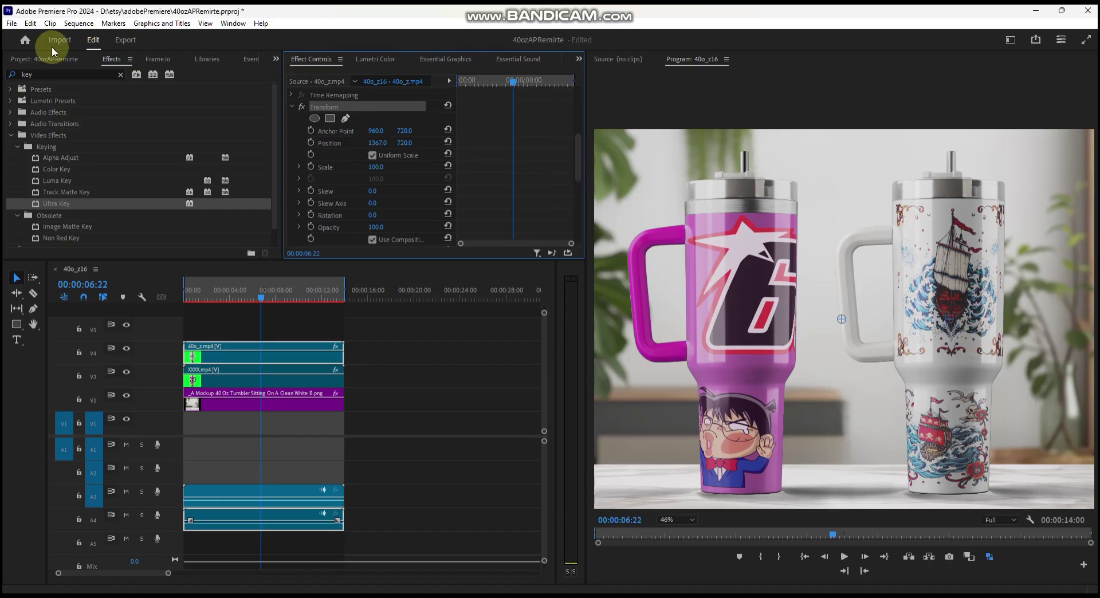
Open the export settings for the 40o_z16 sequence and name the output file xxxx.
left_click(126, 40)
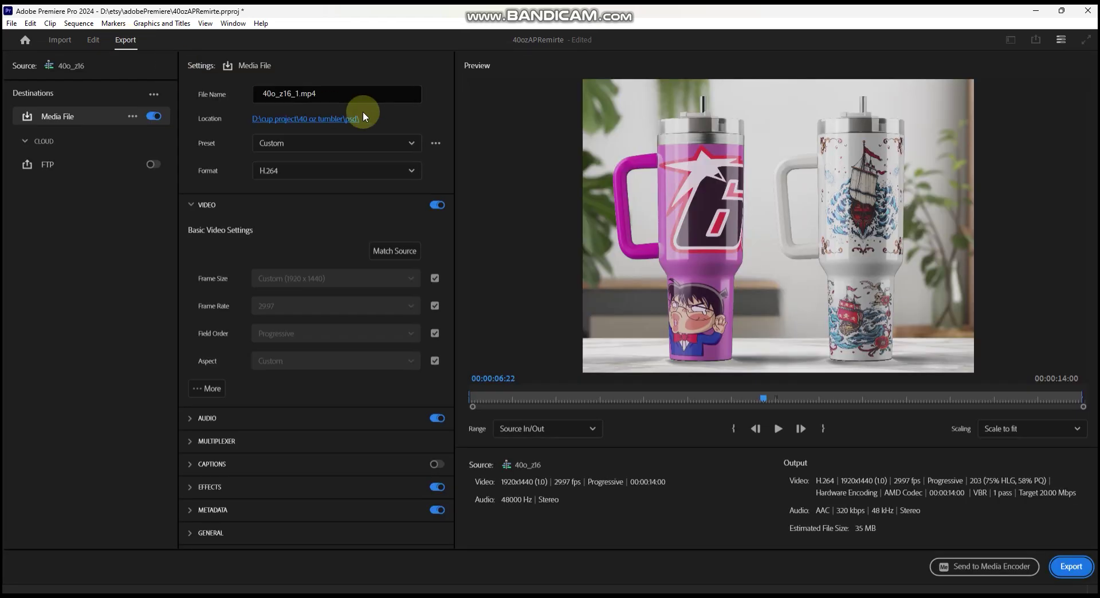
left_click(337, 95)
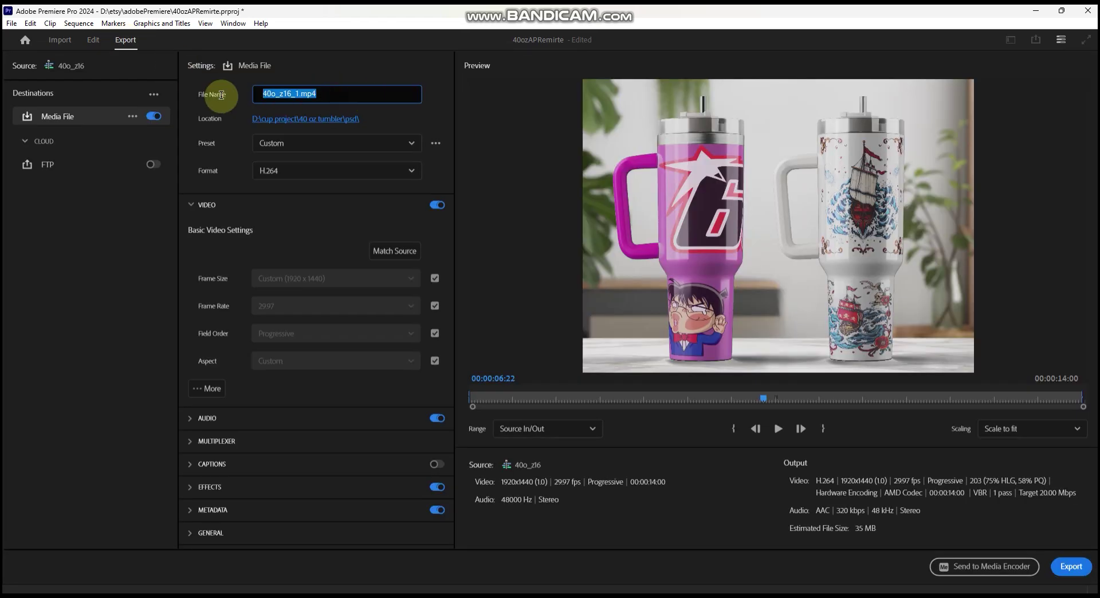
type("xxx")
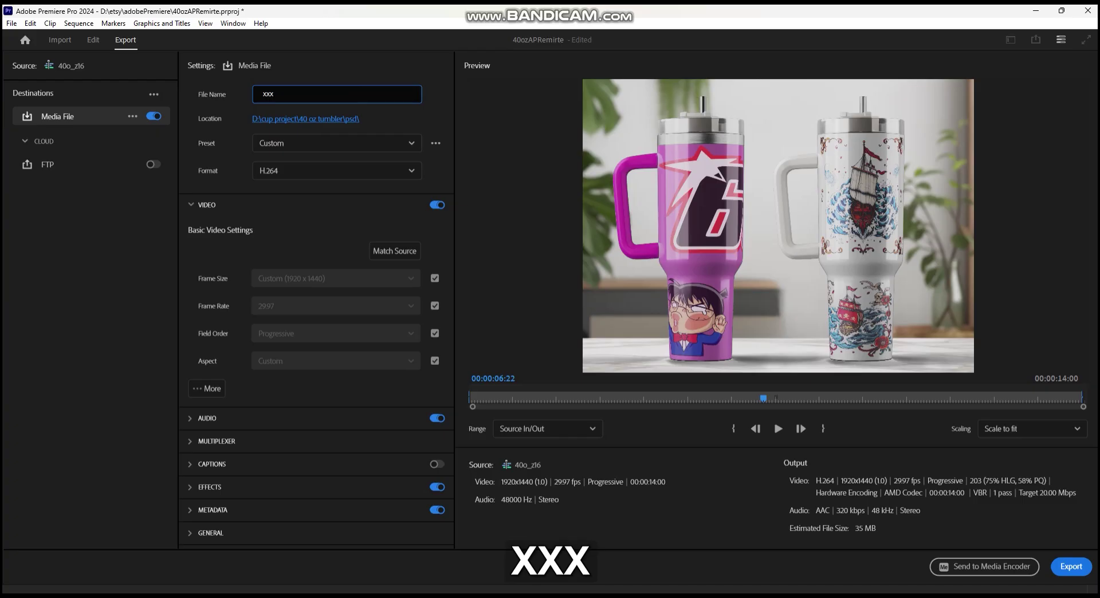
type("x")
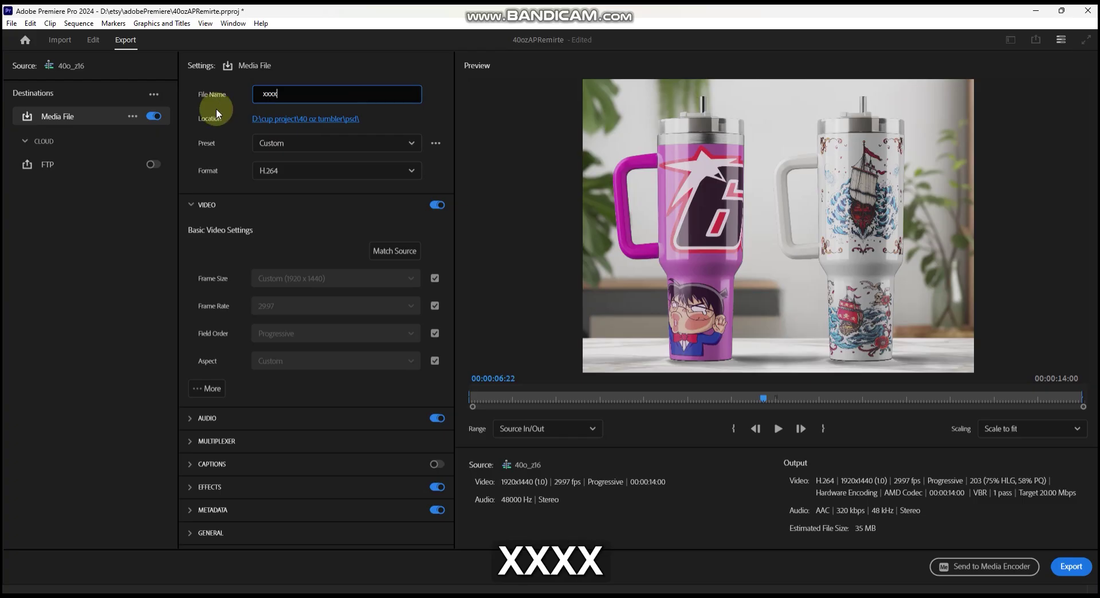
Choose the 40 oz tumbler project's psd folder as the save location for the export file xxxx.mp4.
left_click(331, 121)
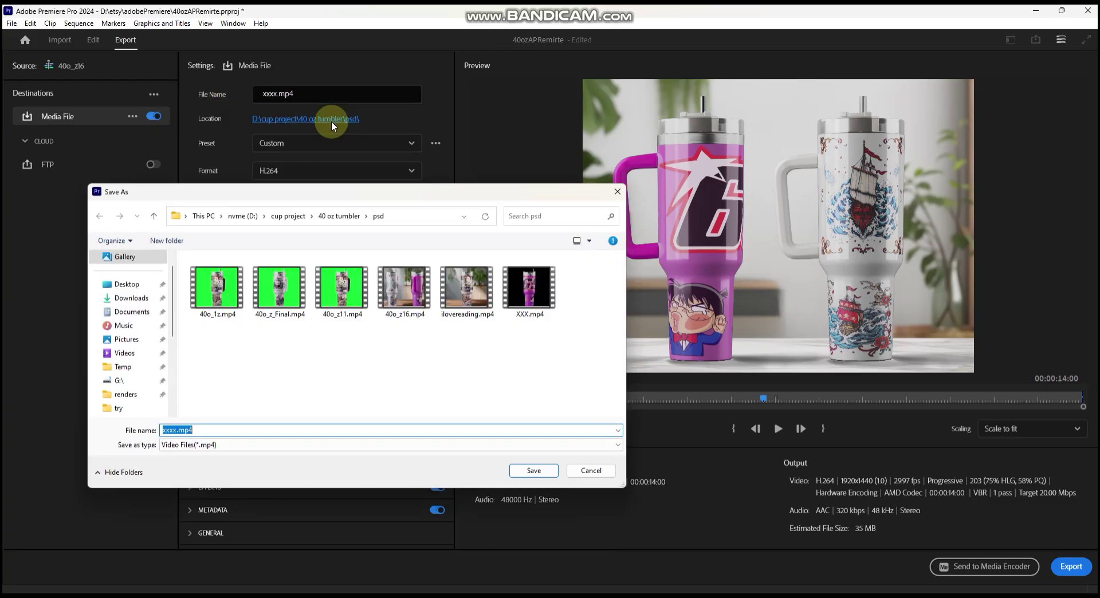
left_click(534, 470)
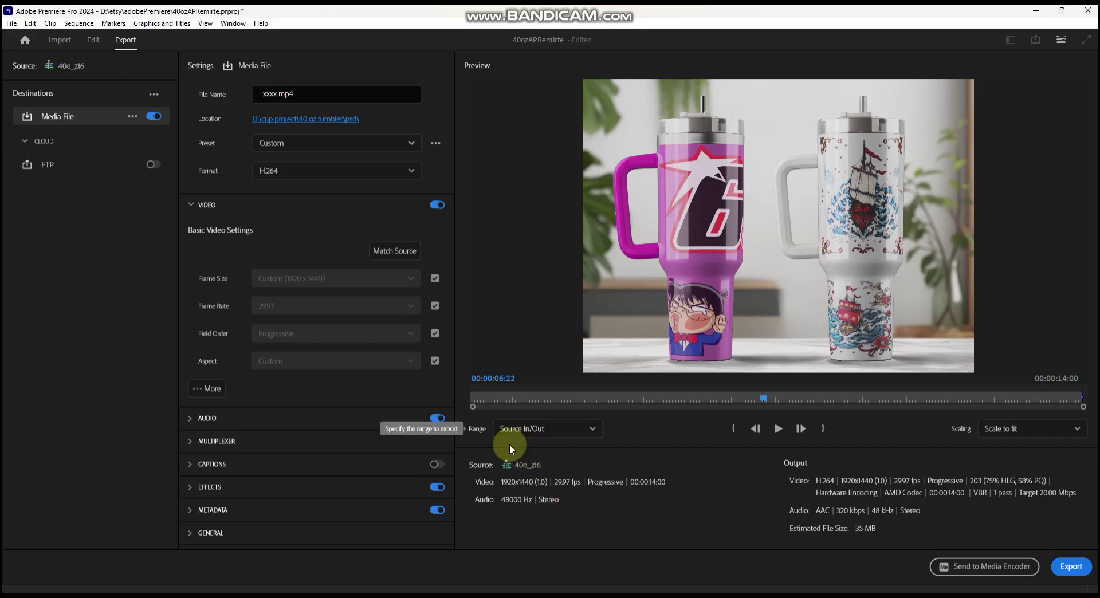
Set the 40o_z16 sequence's Out point at the end of the clips and export it in H.264 format as 40o_z16_1.mp4.
left_click(94, 41)
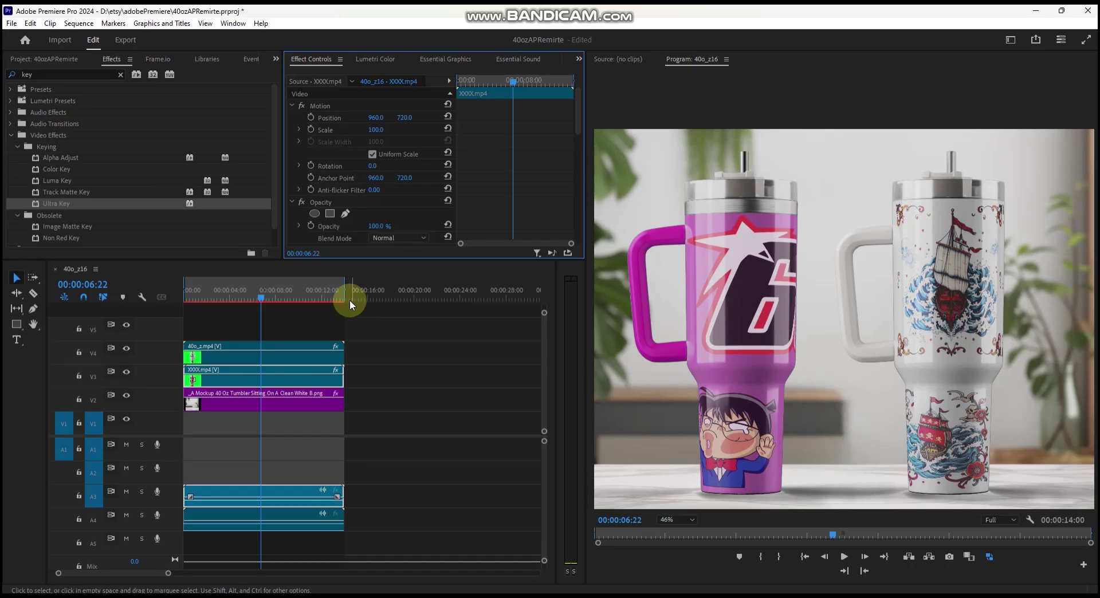
mouse_move(344, 287)
left_mouse_down()
mouse_move(395, 288)
mouse_move(179, 294)
mouse_move(394, 287)
mouse_move(356, 292)
left_mouse_up()
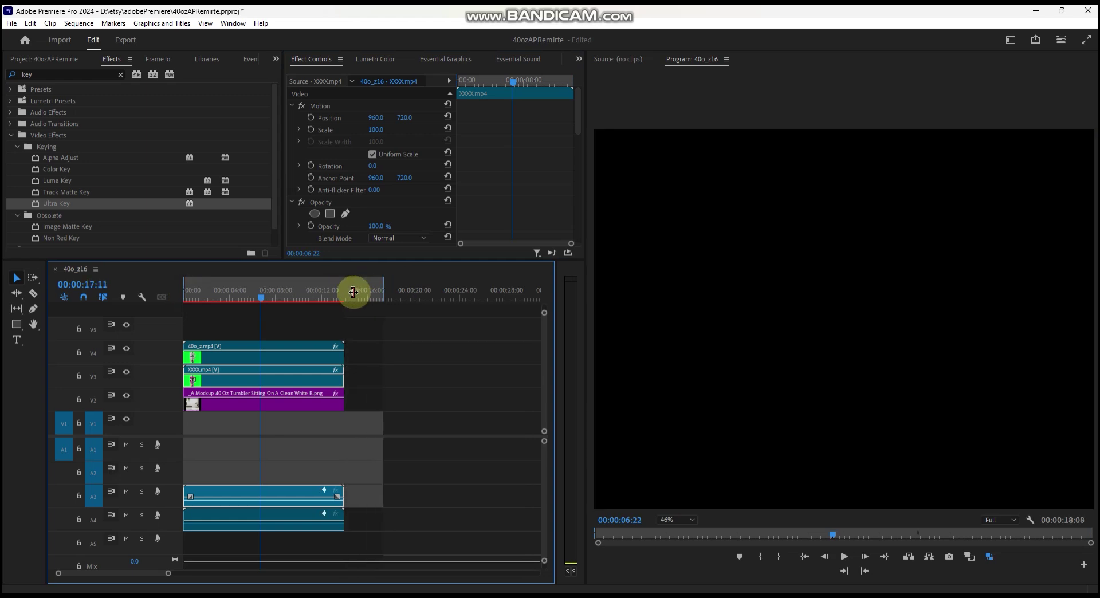
left_click(125, 38)
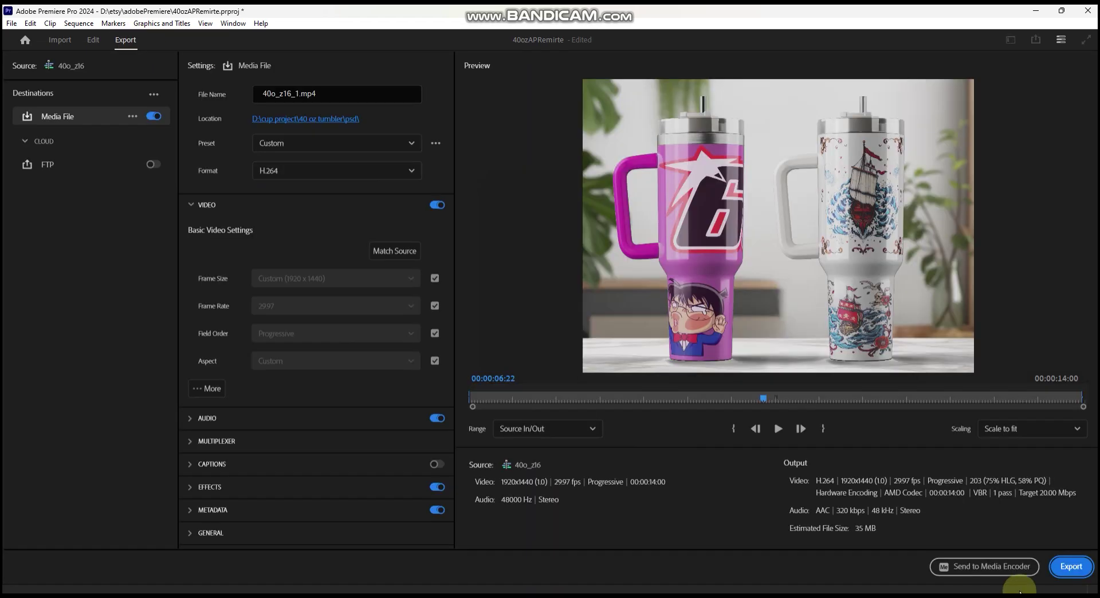
left_click(1068, 567)
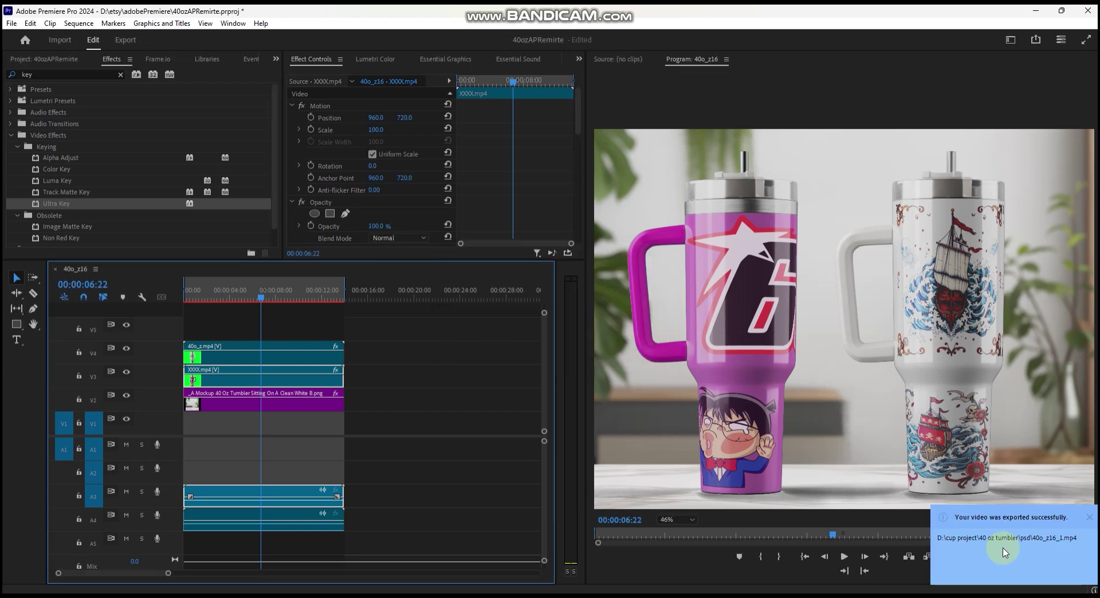
left_click(1026, 547)
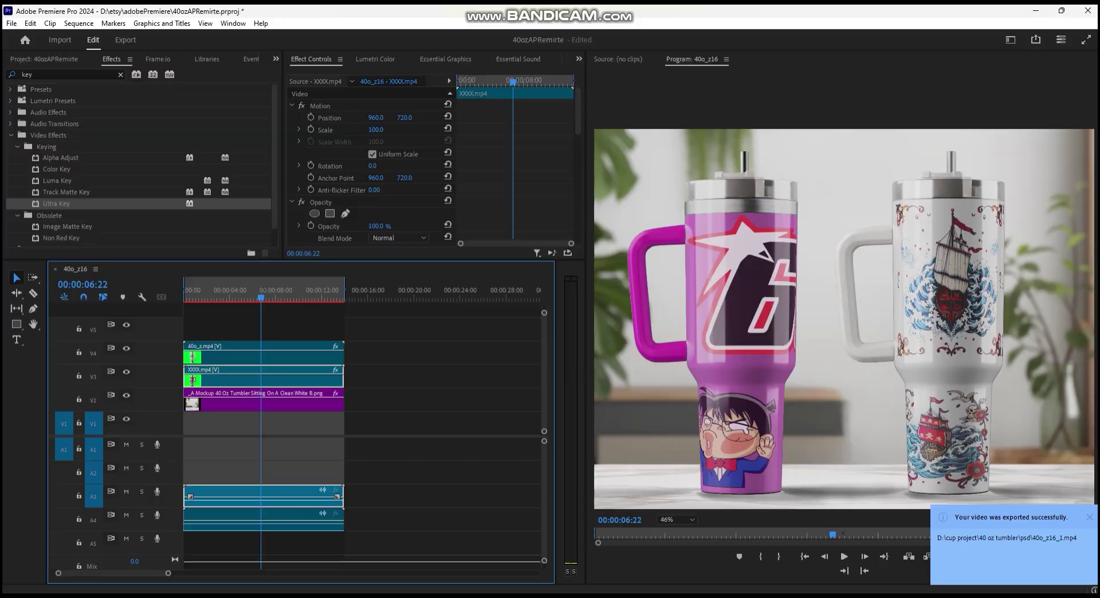